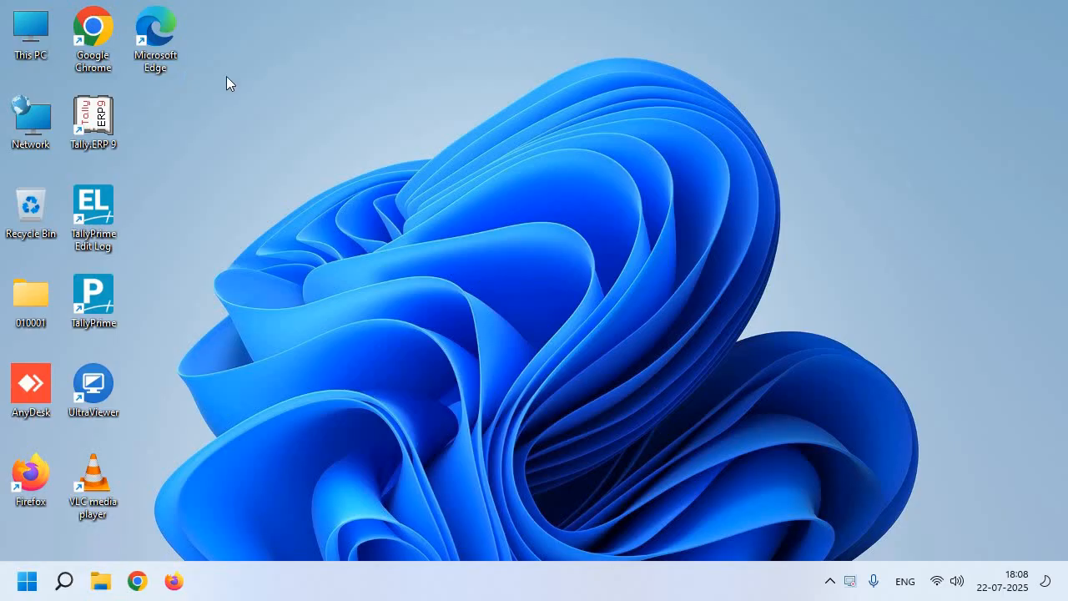
- Launch Chrome with the first profile, tidy the tabs, and open the GST portal home page
double_click(99, 48)
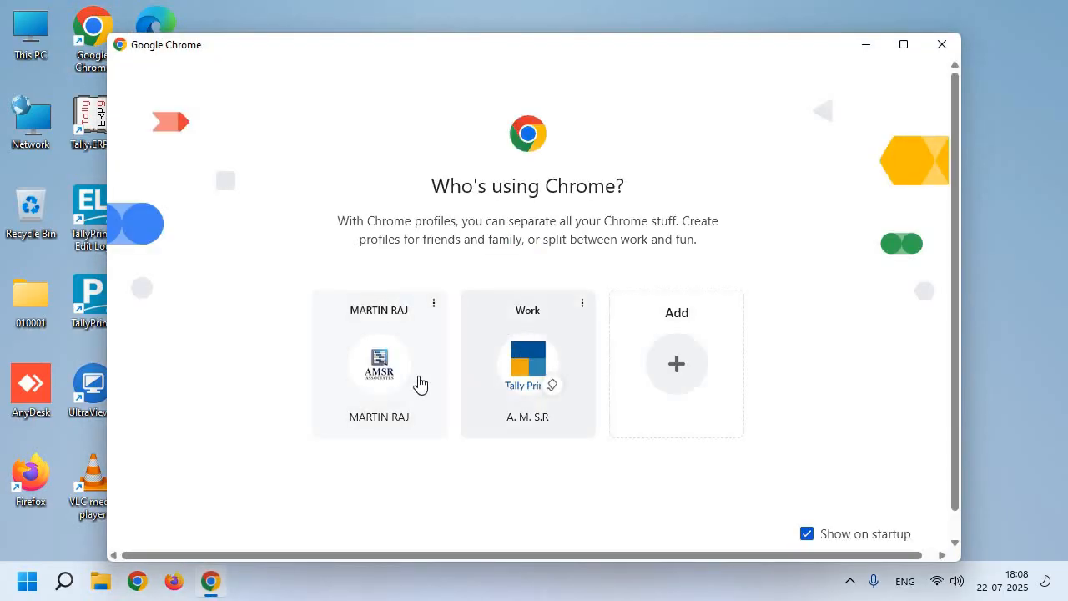
left_click(419, 384)
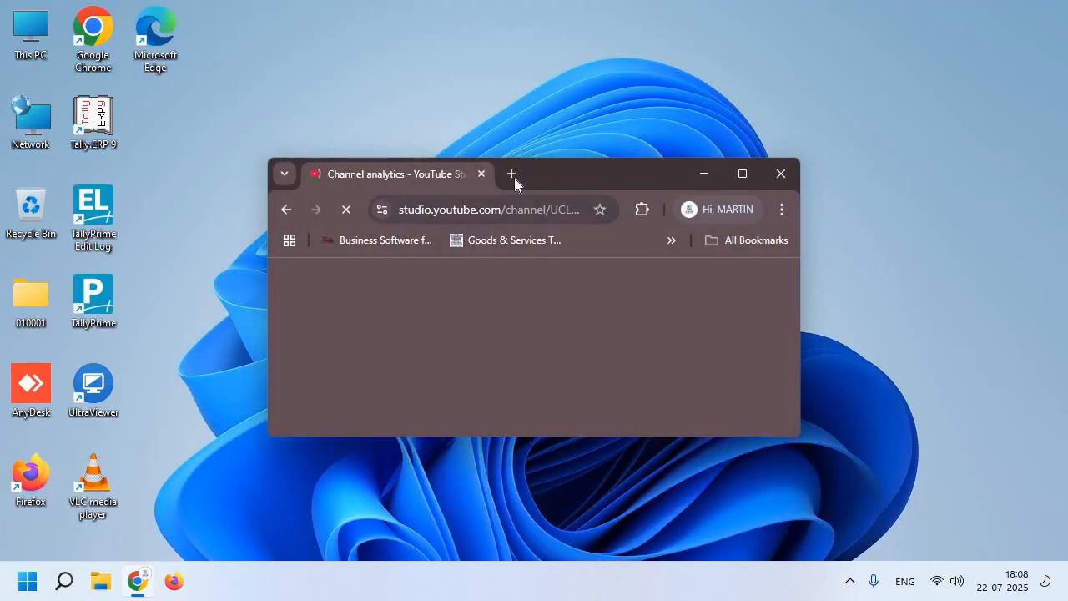
left_click(511, 174)
left_click(442, 173)
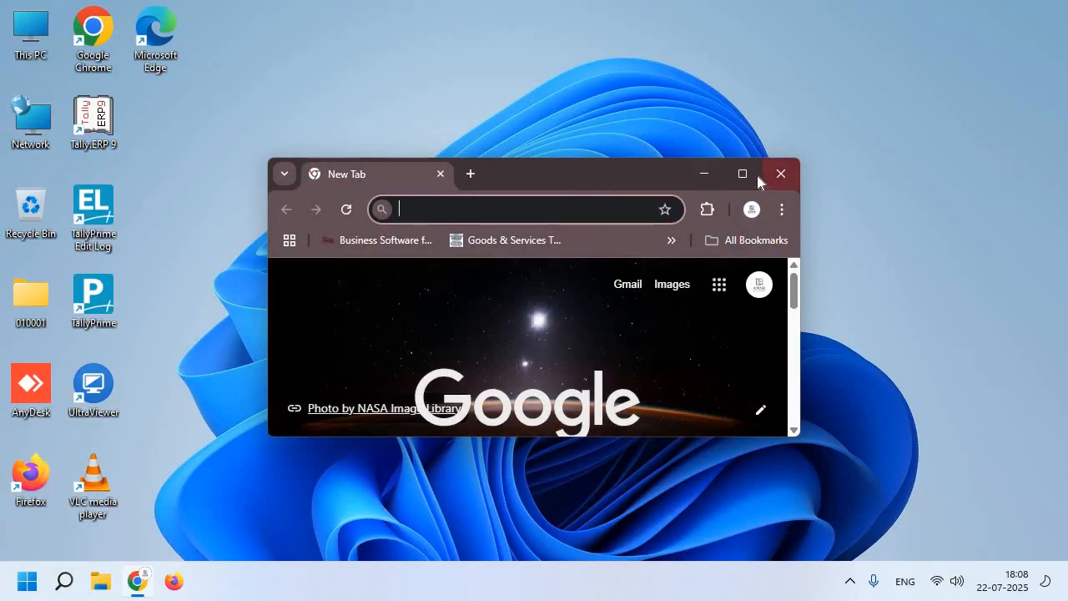
left_click(743, 174)
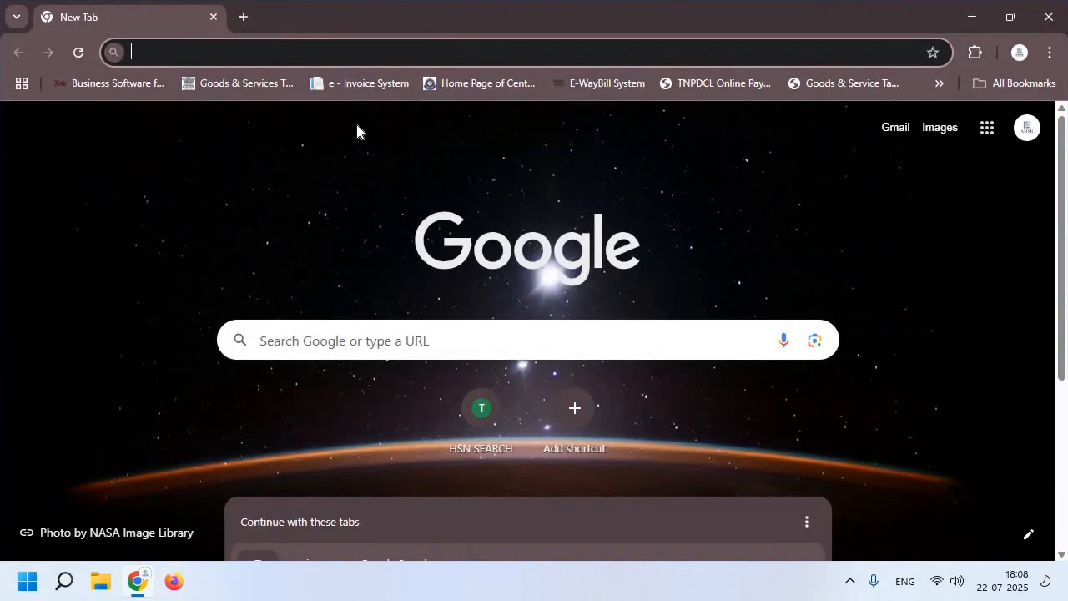
left_click(279, 83)
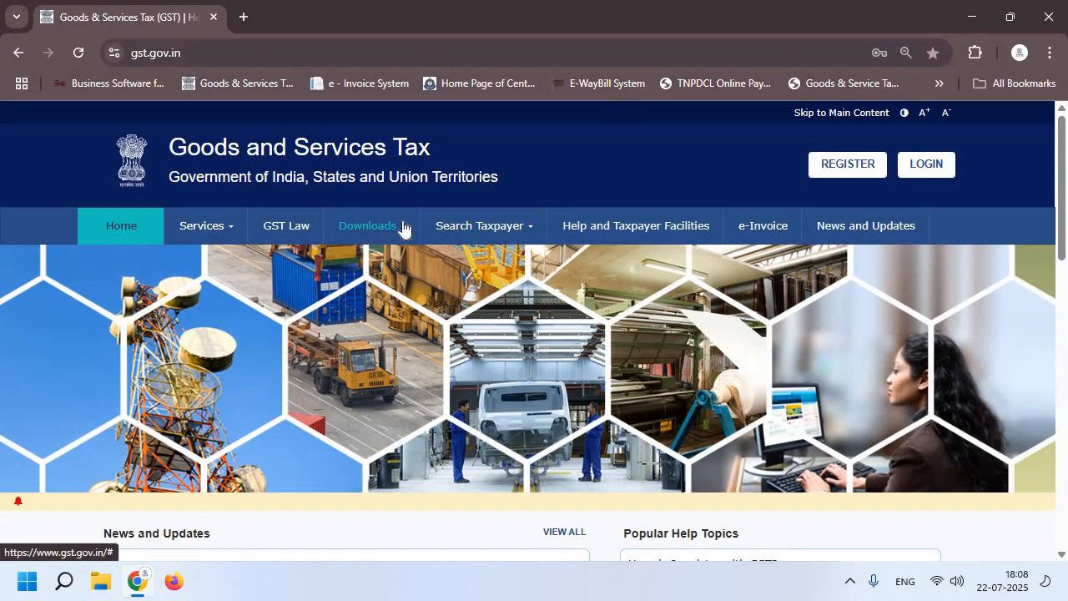
- Download Returns Offline Tool V3.2.2 (gst_offline_tool.zip) from Downloads > Offline Tools and check its progress
left_click(403, 229)
mouse_move(143, 265)
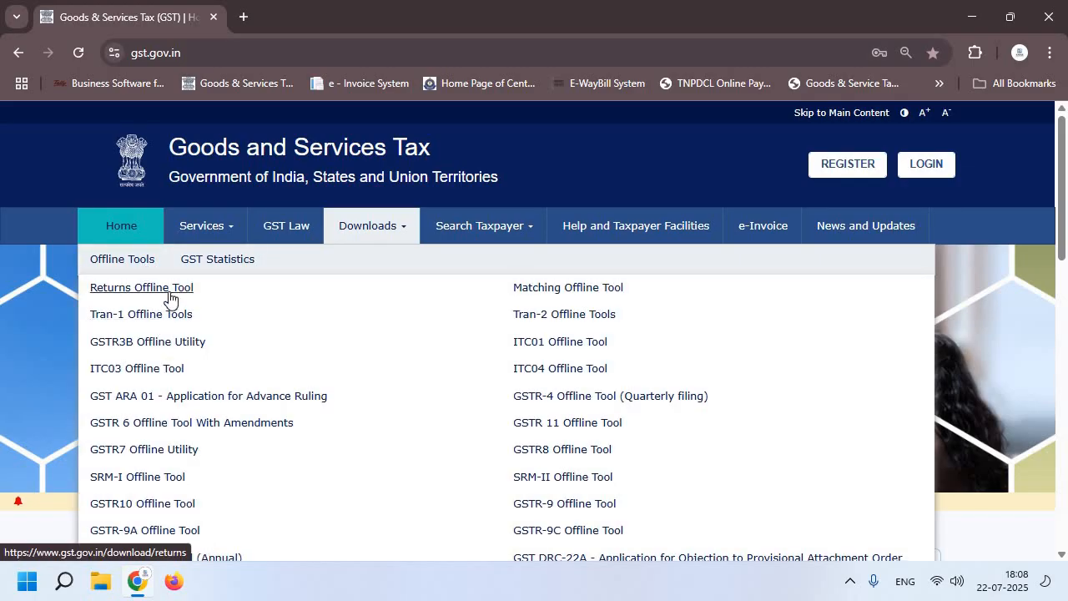
left_click(168, 290)
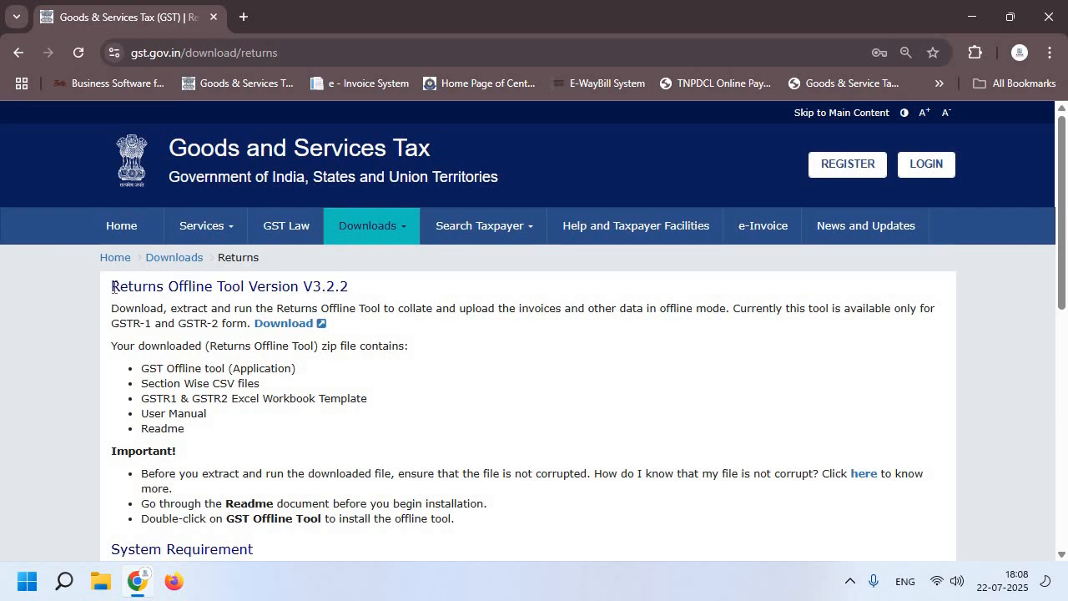
left_click_drag(113, 287, 351, 289)
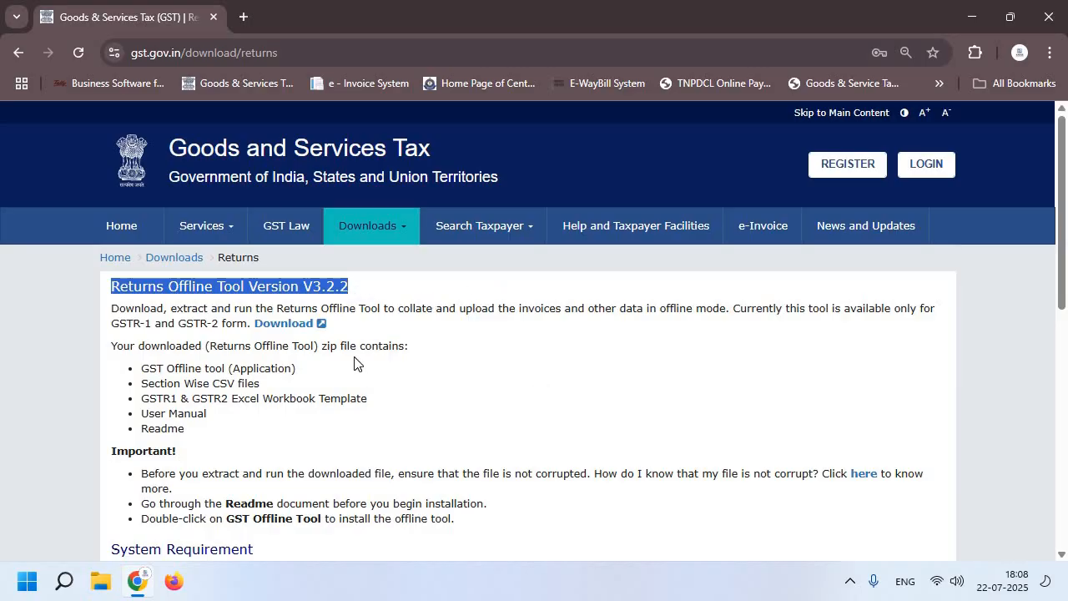
left_click(295, 325)
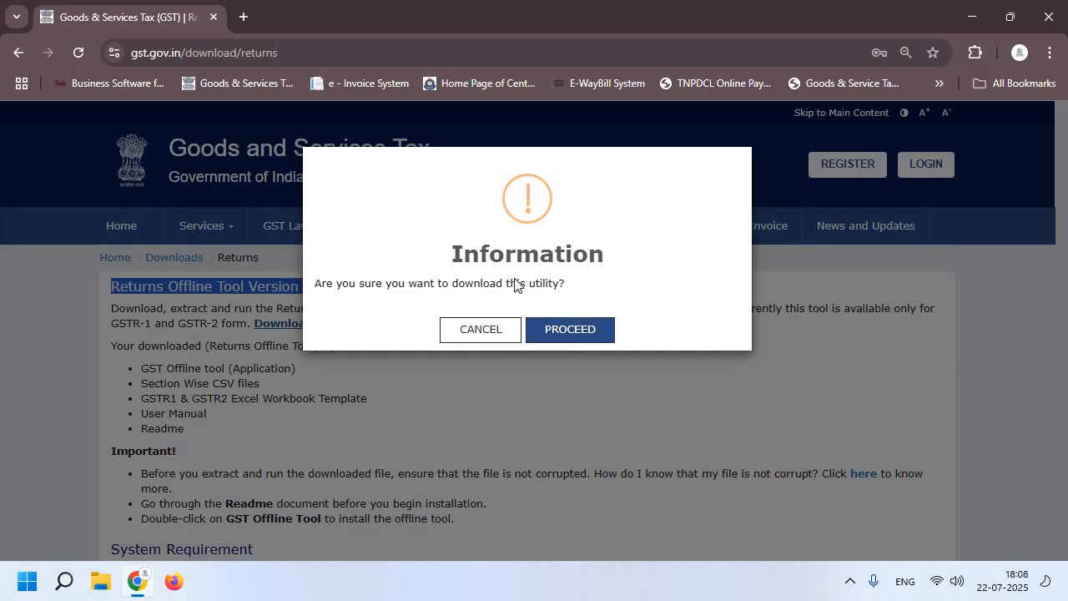
left_click(574, 329)
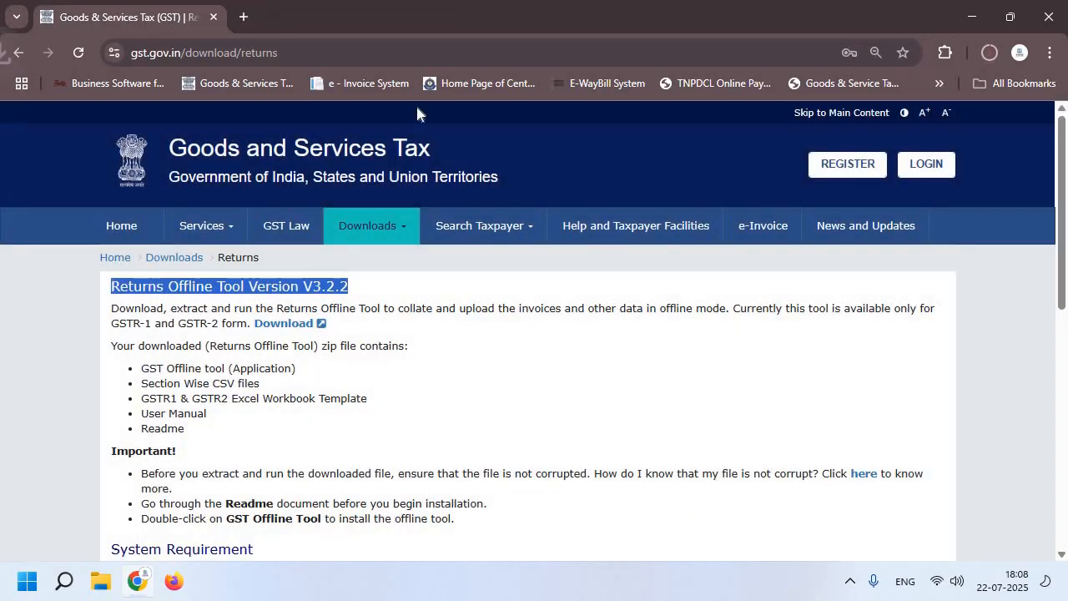
left_click(990, 52)
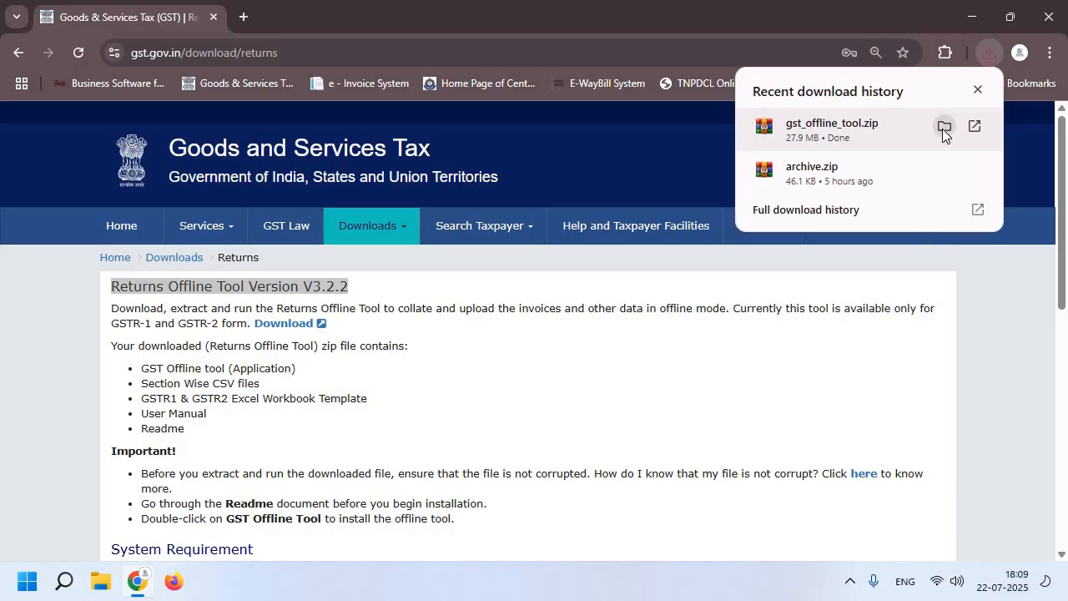
- Extract gst_offline_tool.zip in Downloads with WinRAR's Extract Here and open the gst_offline_tool folder
left_click(944, 128)
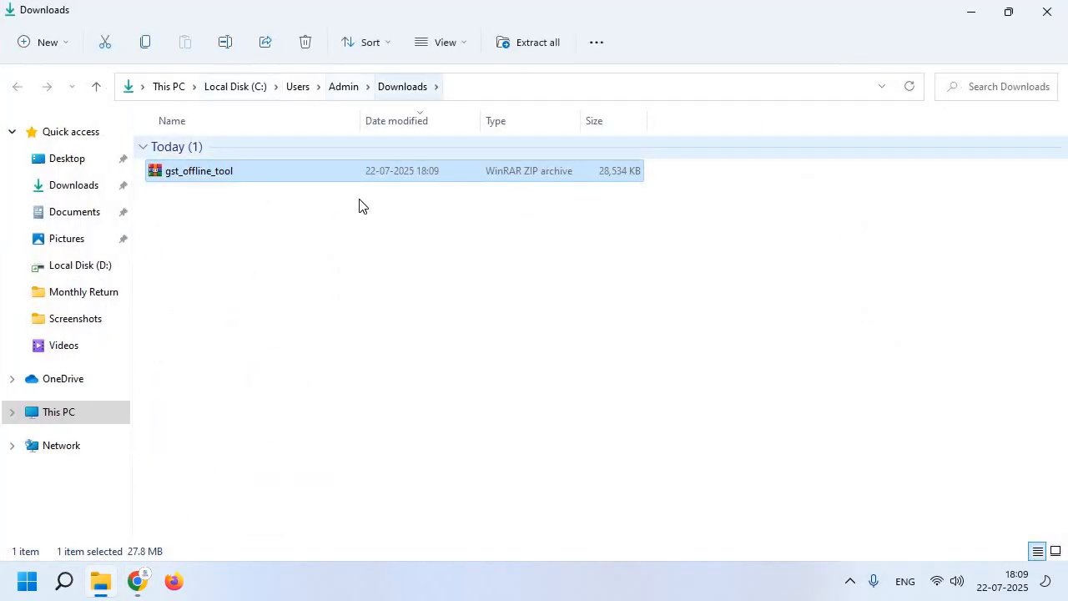
right_click(333, 173)
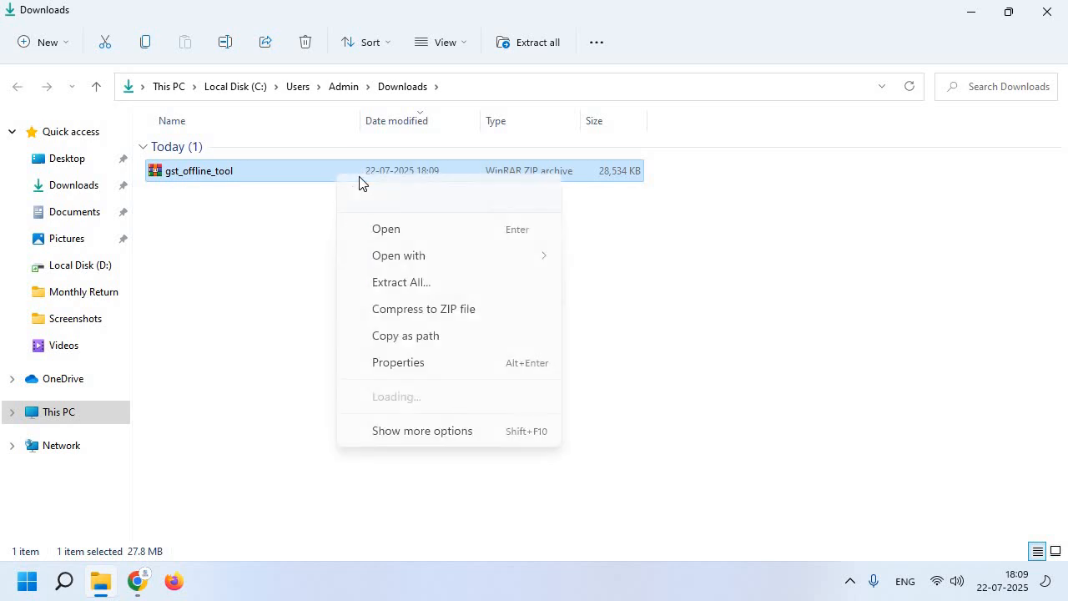
left_click(436, 436)
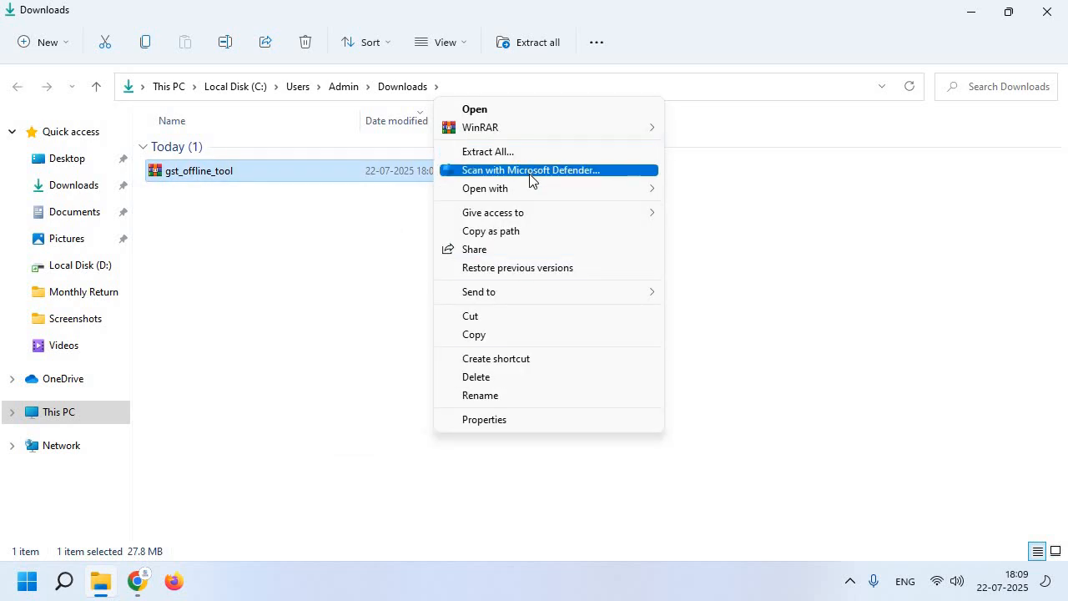
mouse_move(570, 125)
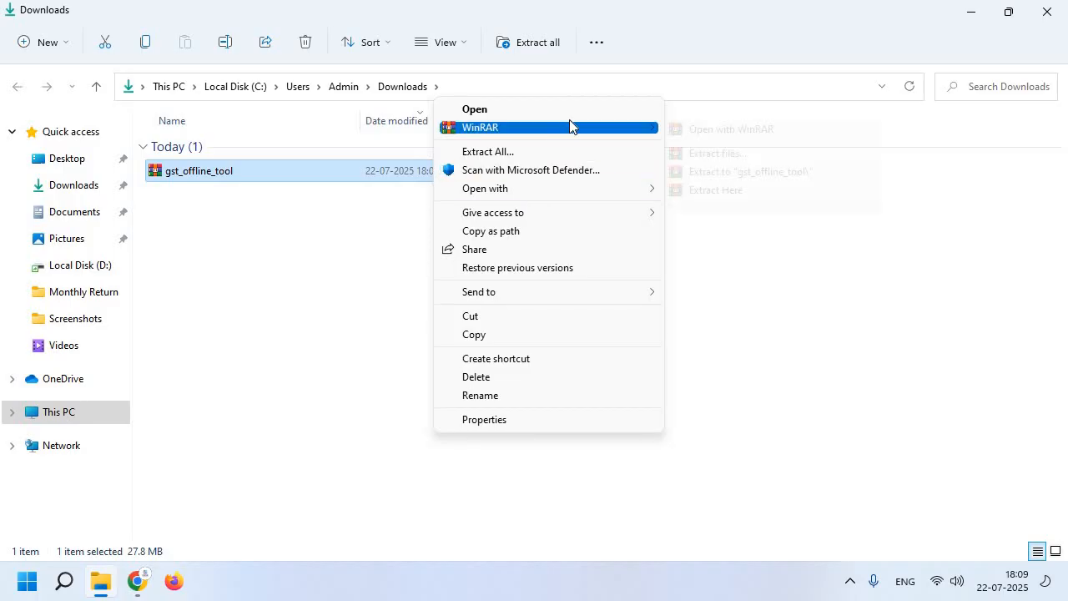
left_click(741, 194)
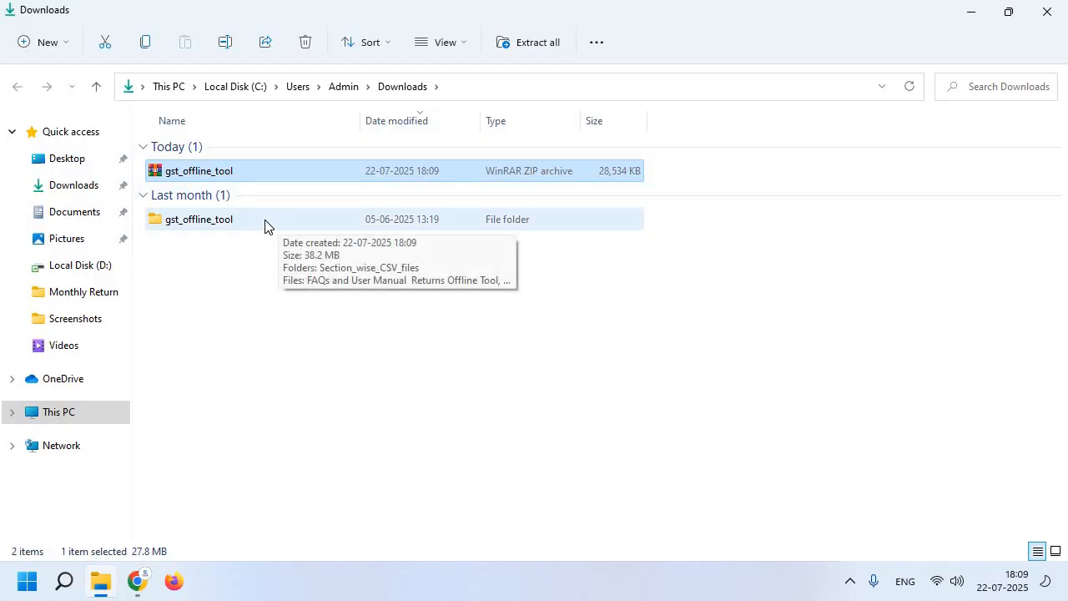
left_click(264, 220)
double_click(264, 220)
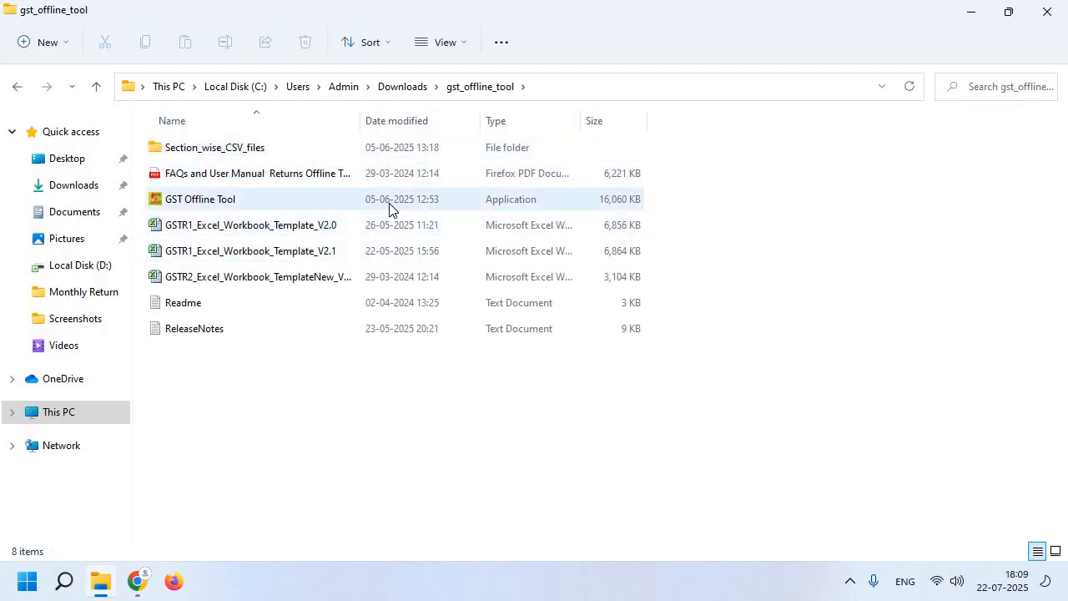
- Run the installer despite the SmartScreen warning, installing to C:\GST Offline Tool with a desktop icon
double_click(292, 207)
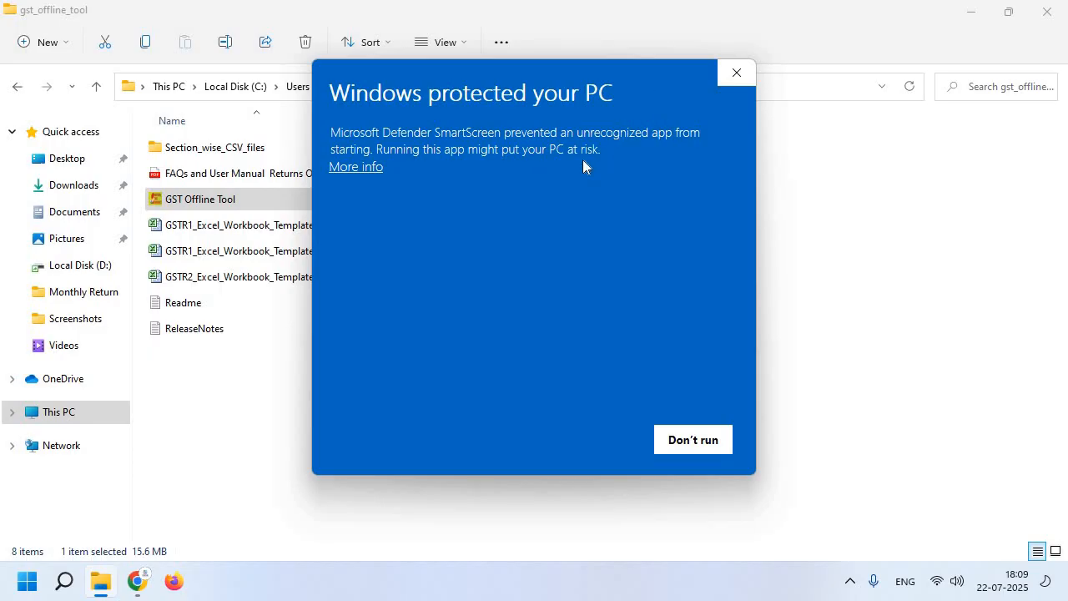
left_click(354, 170)
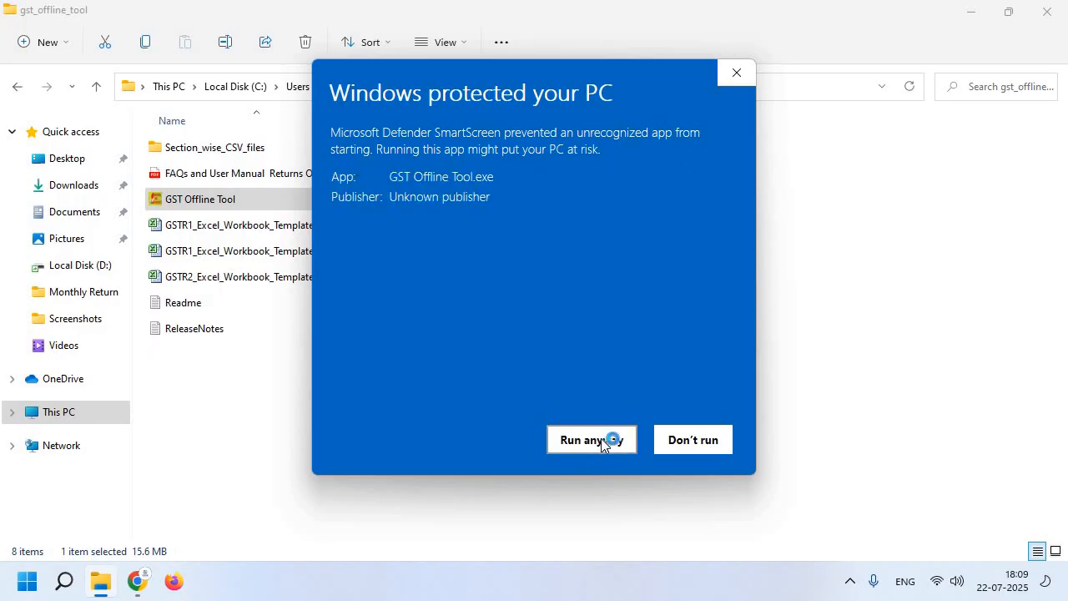
left_click(607, 440)
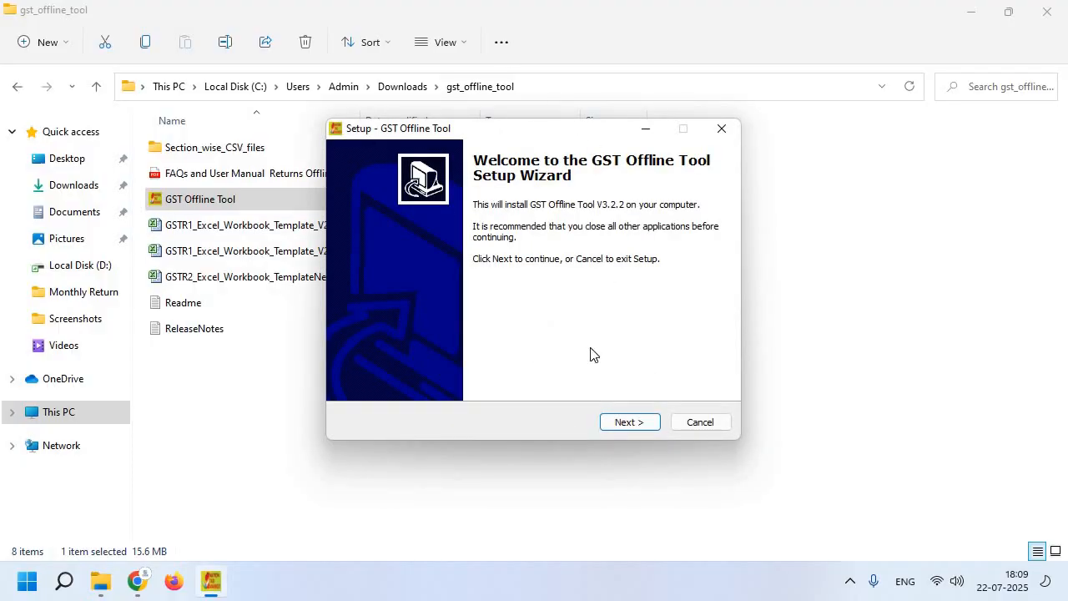
left_click(623, 424)
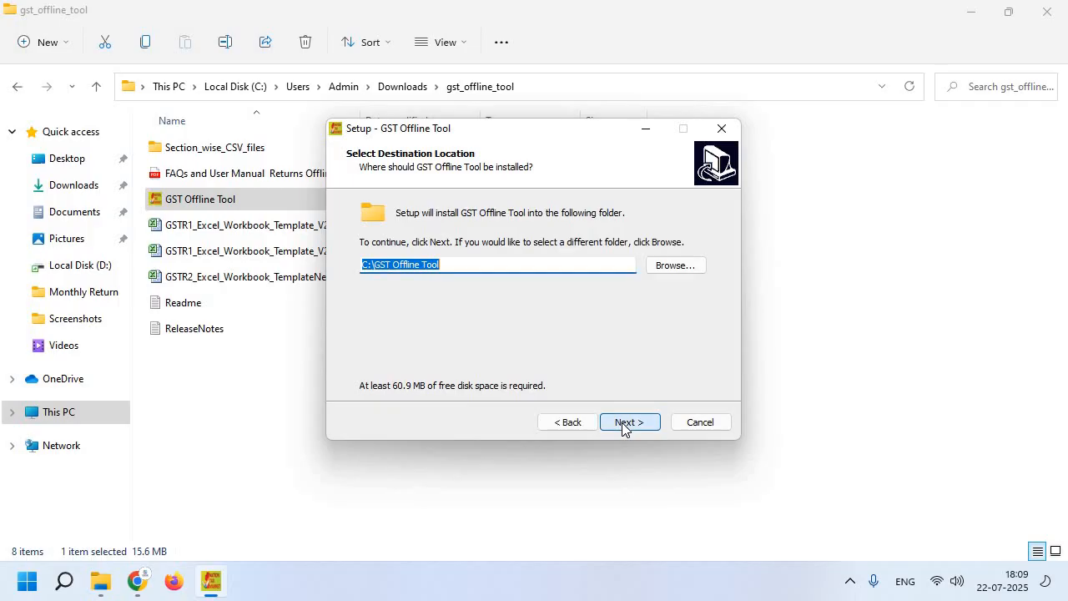
left_click(623, 424)
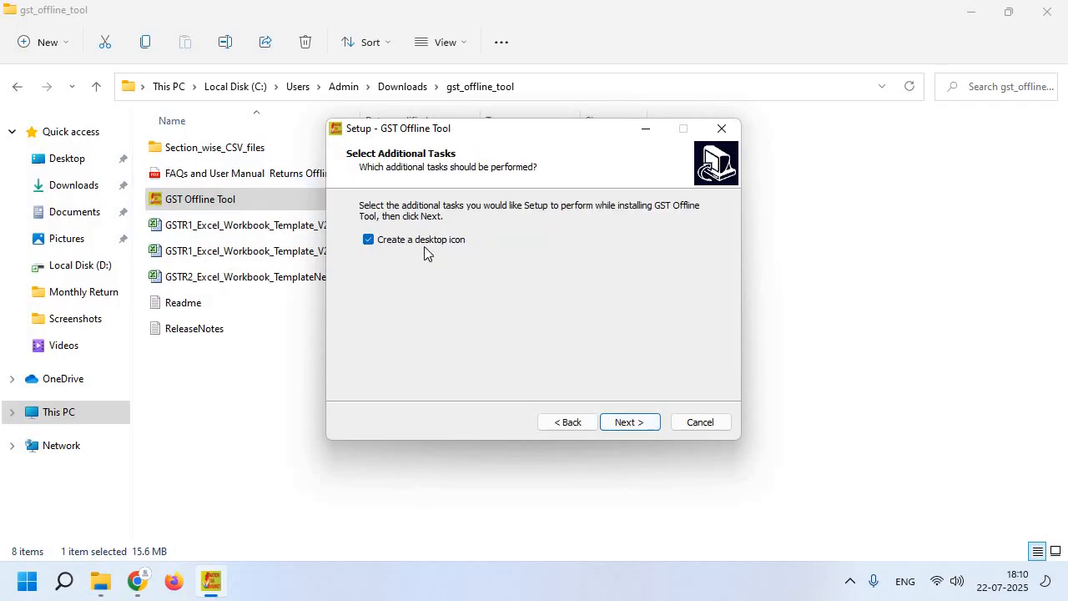
left_click(641, 426)
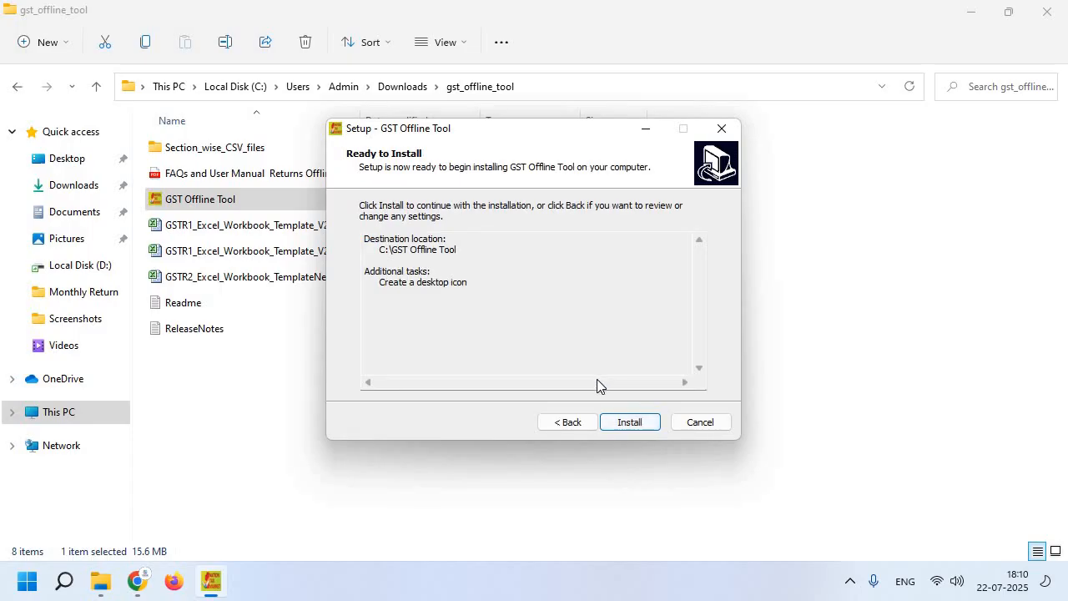
left_click(646, 429)
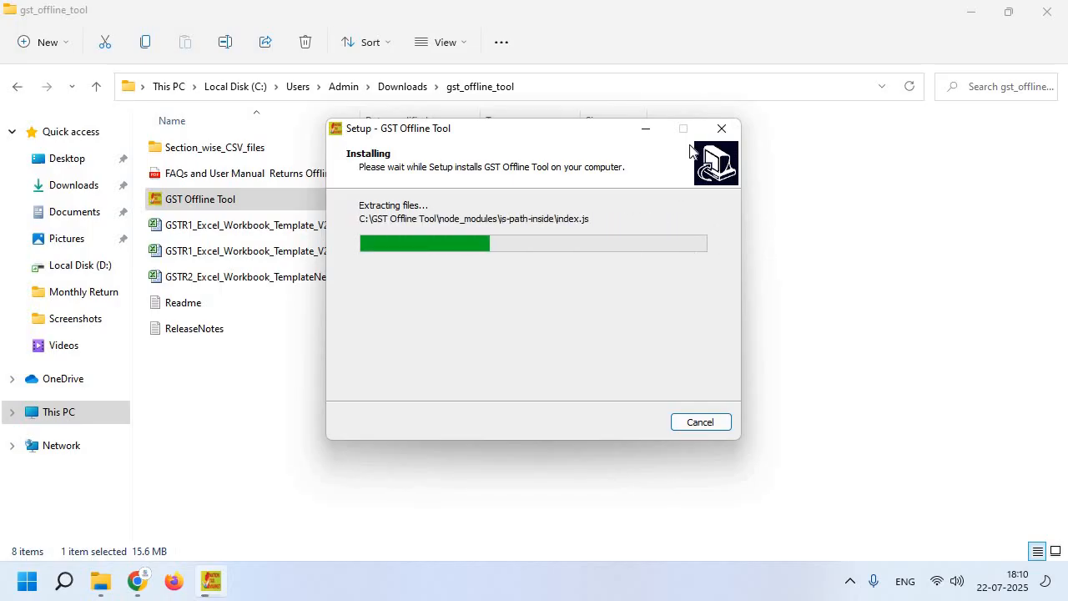
left_click(645, 131)
left_click(928, 262)
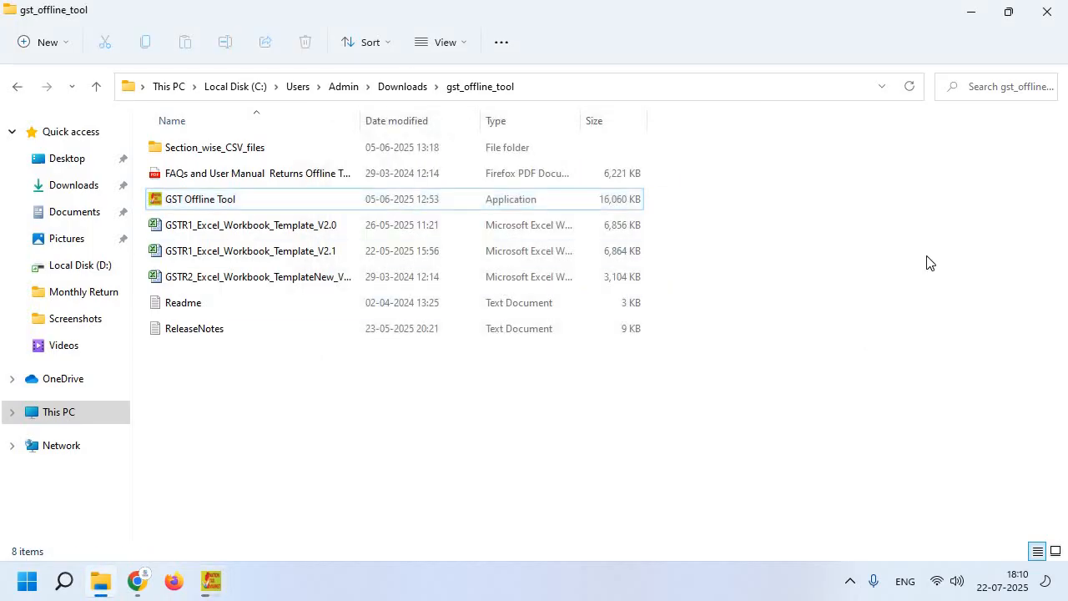
- Close File Explorer and the browser to reveal the desktop
left_click(1048, 9)
triple_click(229, 284)
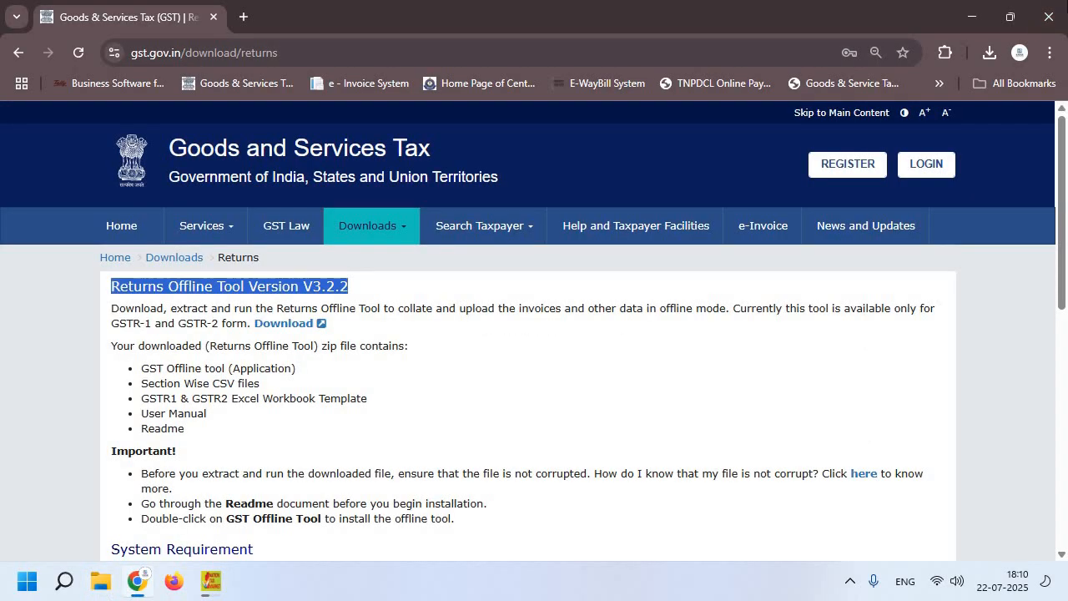
left_click(1050, 10)
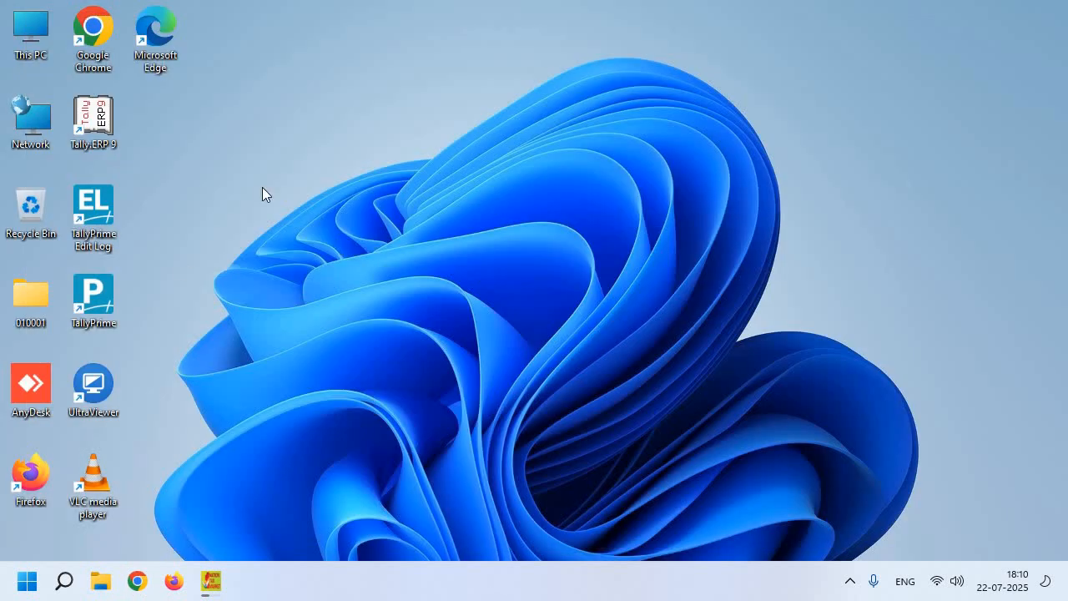
- Acknowledge the shortcut-created message and click Finish to close the GST Offline Tool setup
mouse_move(201, 582)
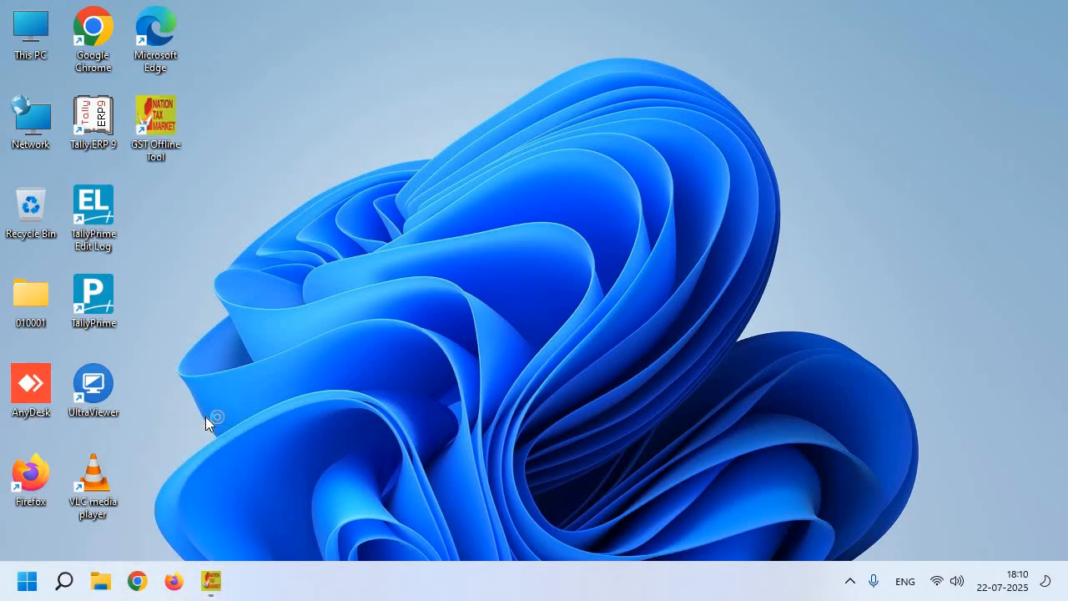
left_click(163, 159)
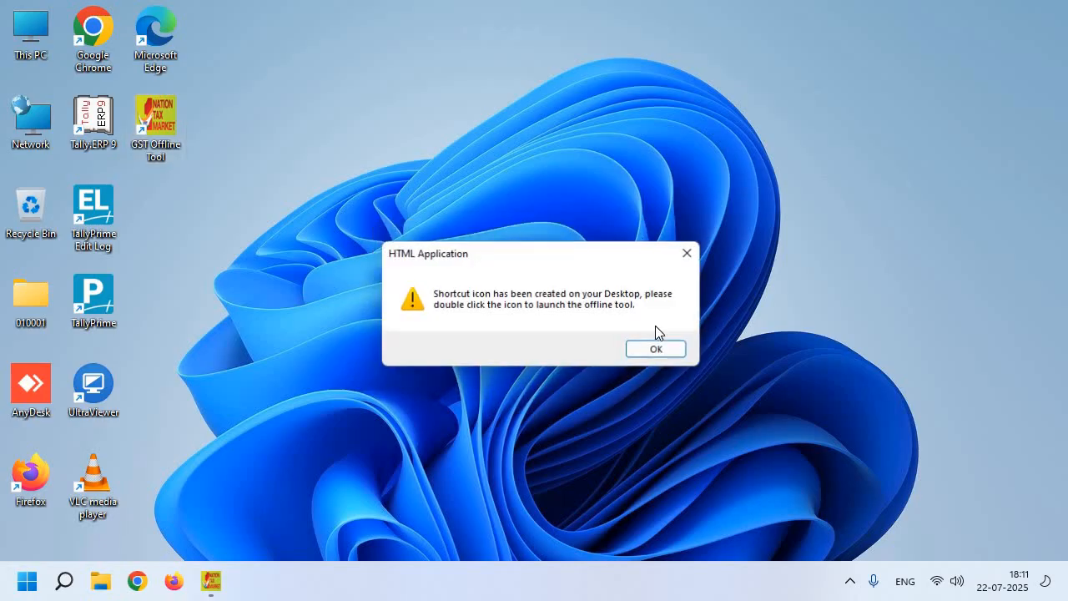
left_click(660, 349)
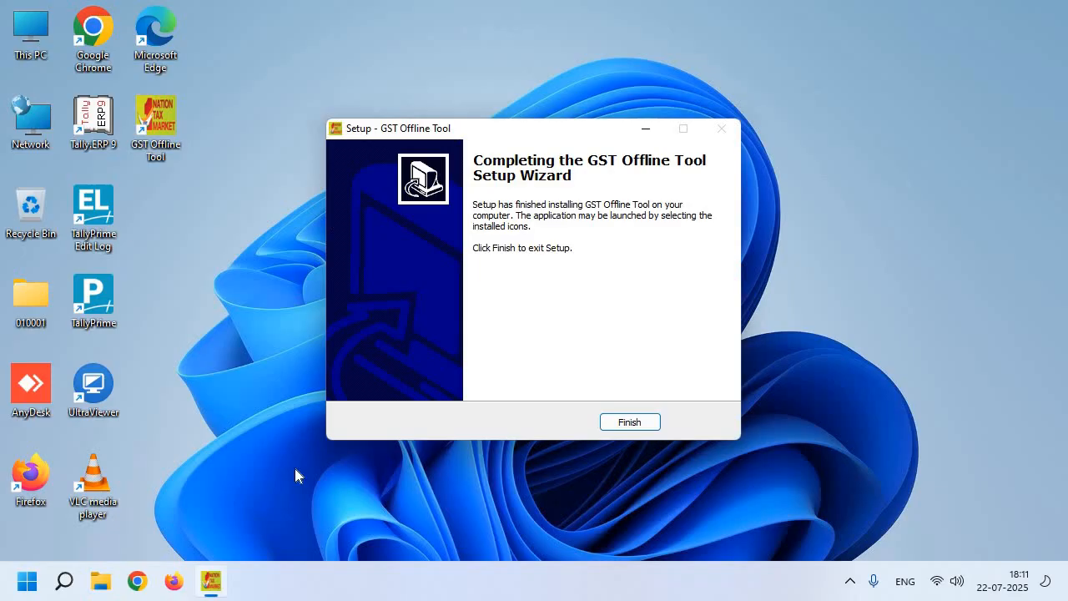
left_click(630, 422)
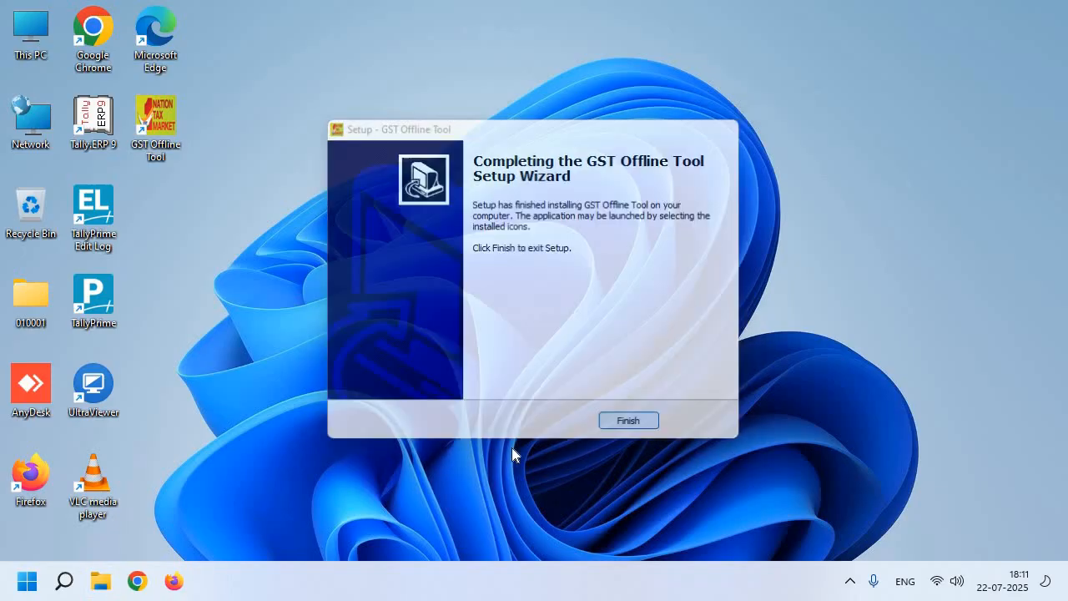
- Open Control Panel's Programs and Features list via a 'control' search and maximise it
key("super")
type("control")
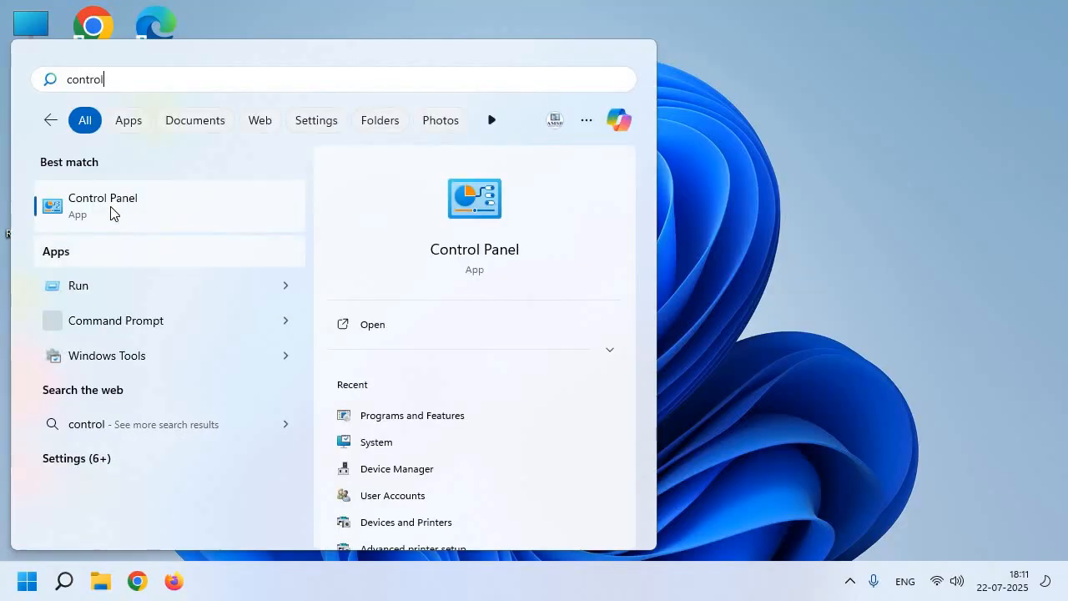
left_click(110, 209)
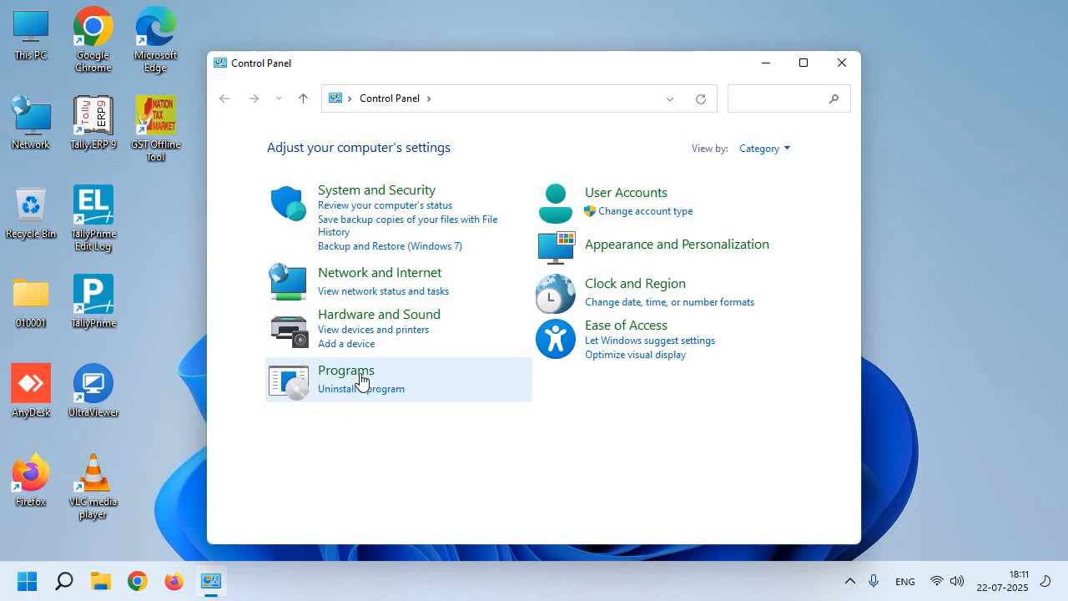
left_click(361, 380)
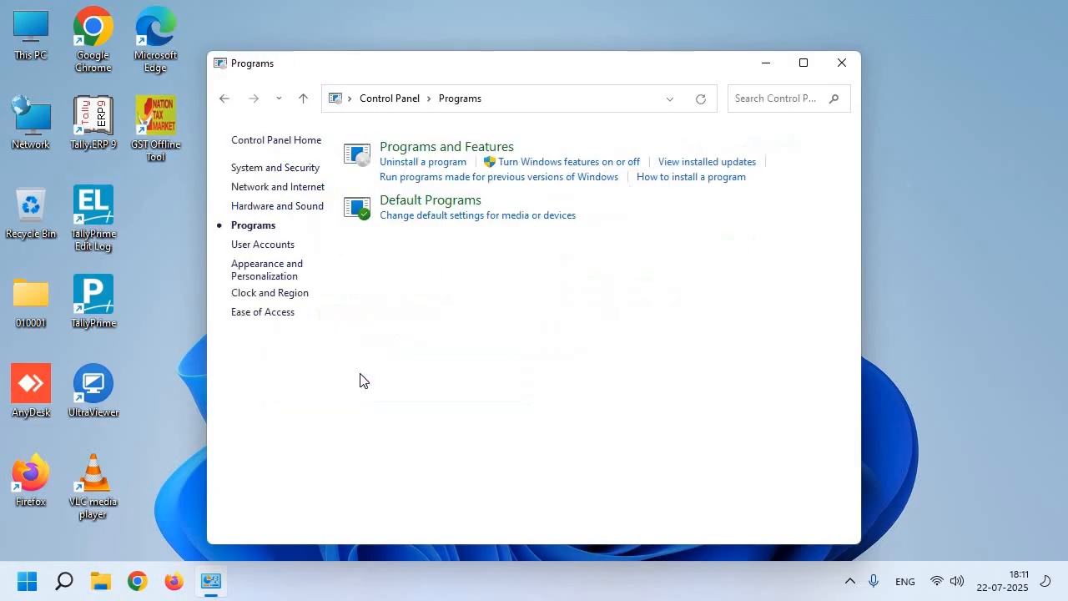
left_click(644, 135)
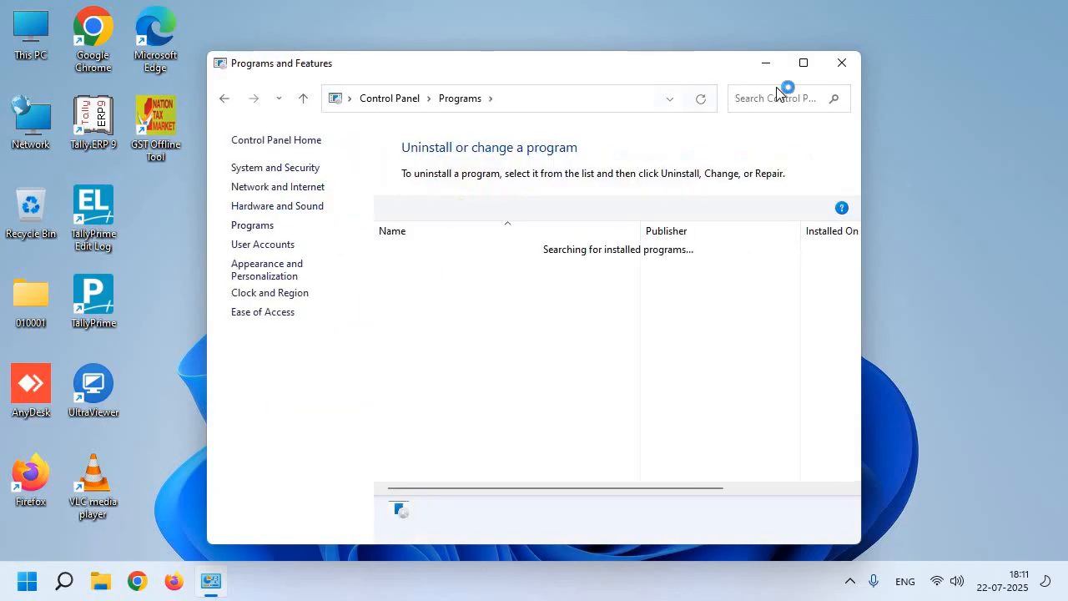
left_click(804, 62)
- Inspect the GST Offline Tool V3.2.2 and Node.js 6.10.1 entries, then close the window
scroll(417, 384, "down", 3)
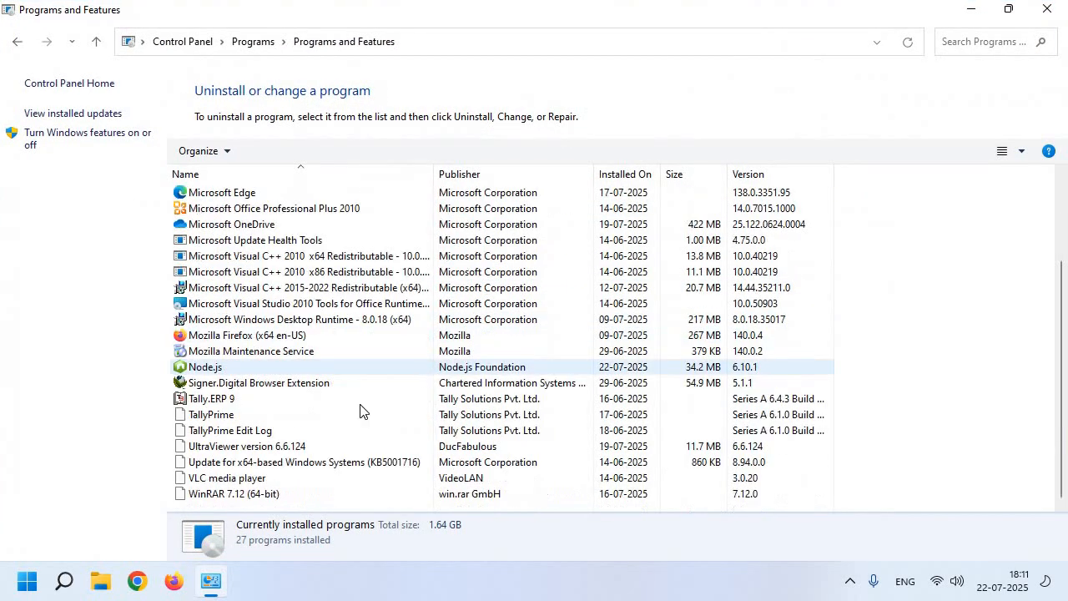
scroll(362, 410, "up", 3)
left_click(245, 241)
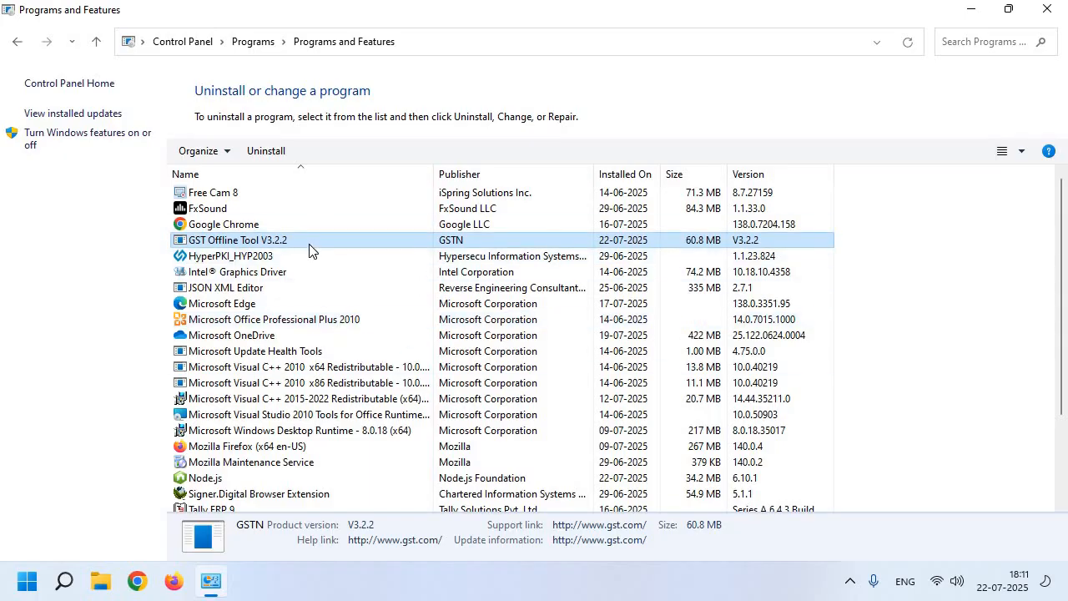
scroll(309, 251, "down", 2)
left_click(281, 385)
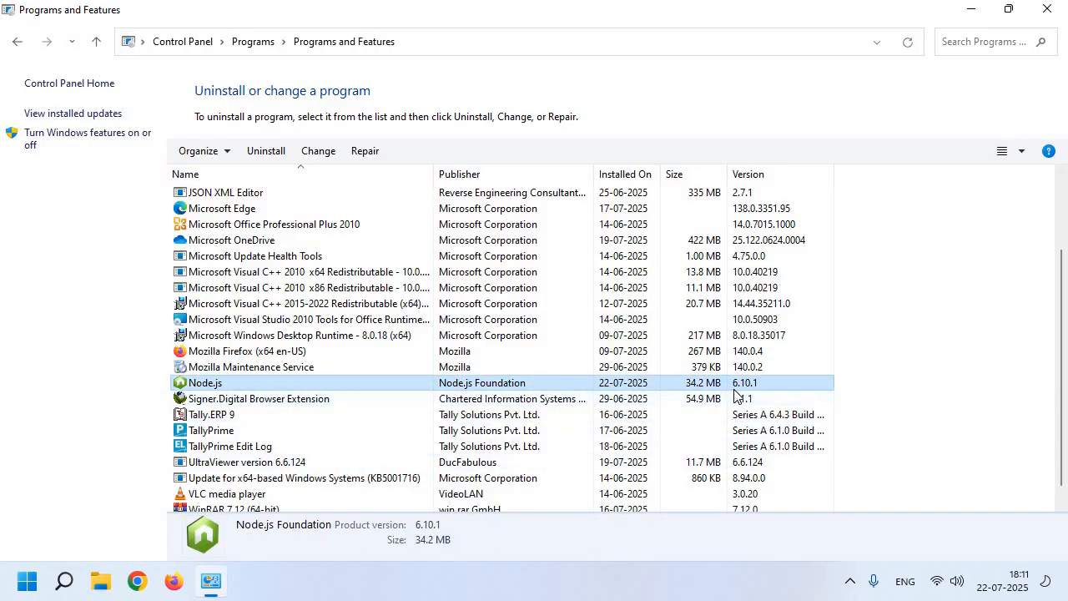
scroll(776, 387, "up", 2)
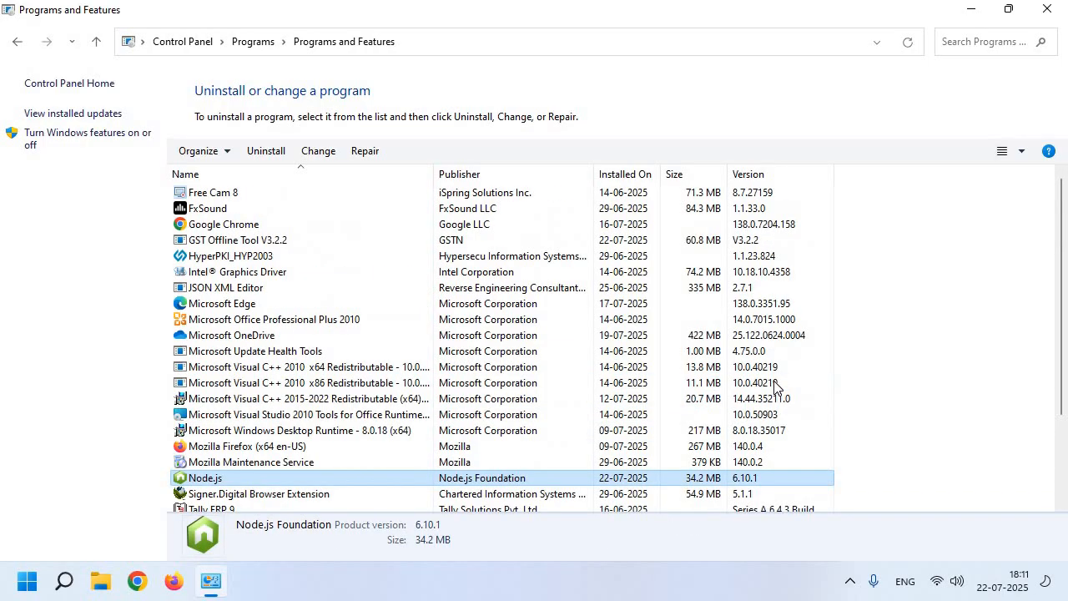
left_click(722, 242)
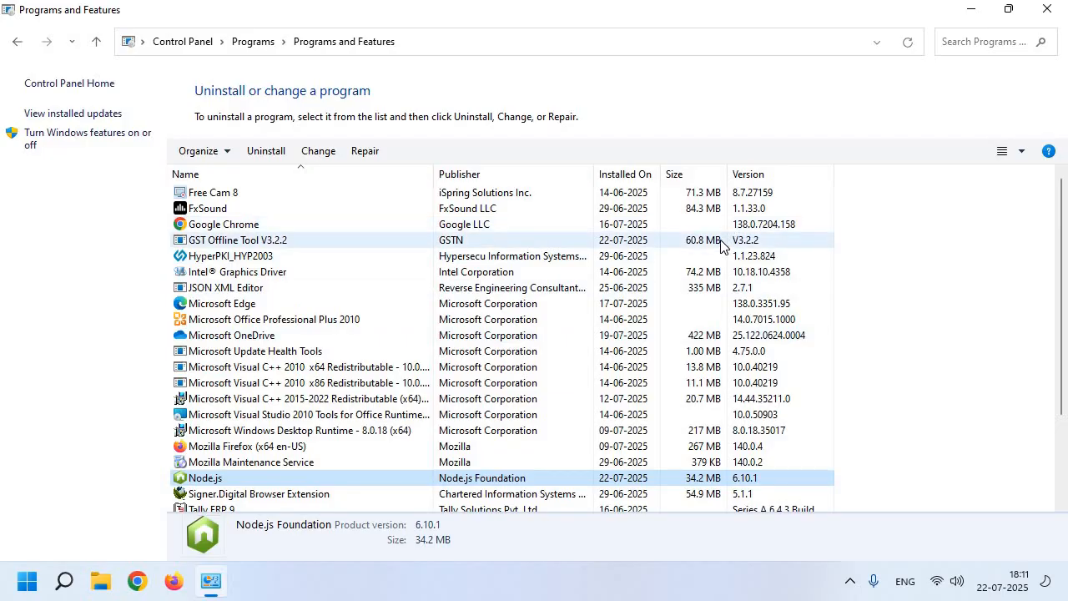
scroll(752, 350, "down", 3)
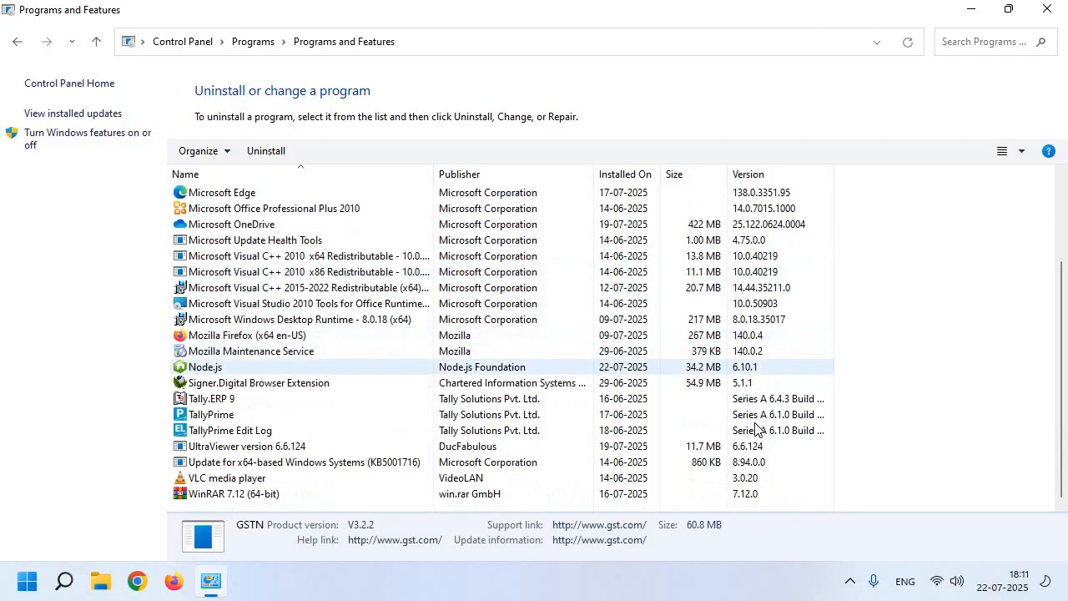
left_click(772, 368)
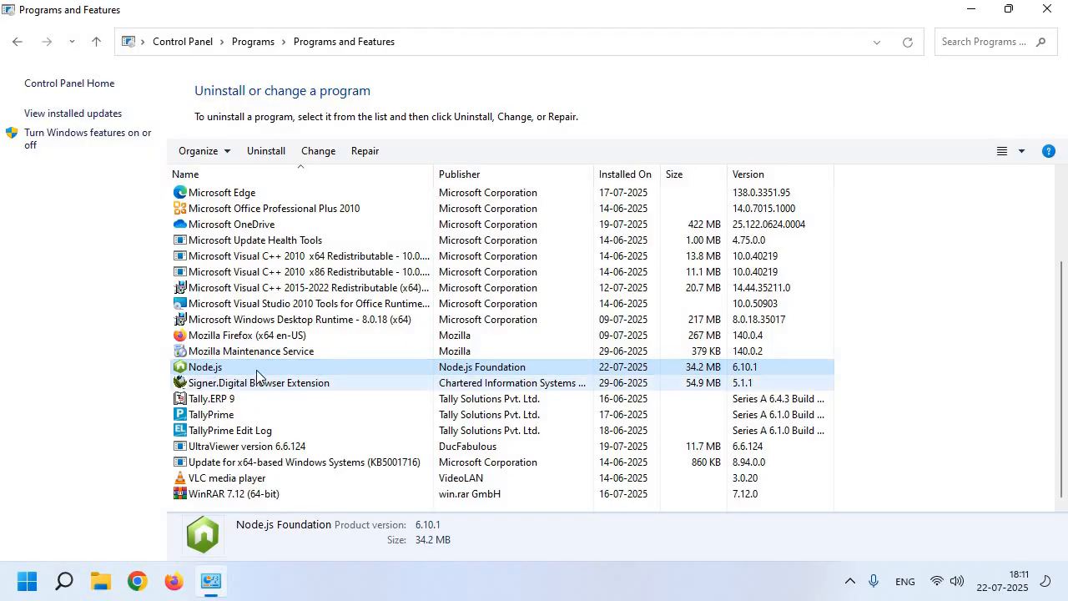
scroll(275, 370, "up", 3)
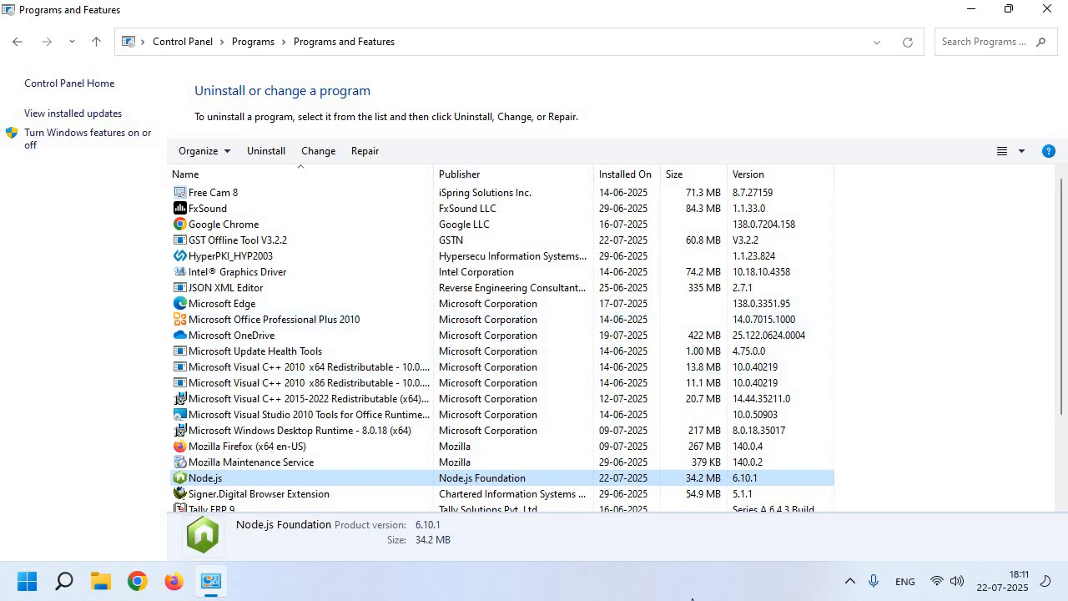
left_click(748, 243)
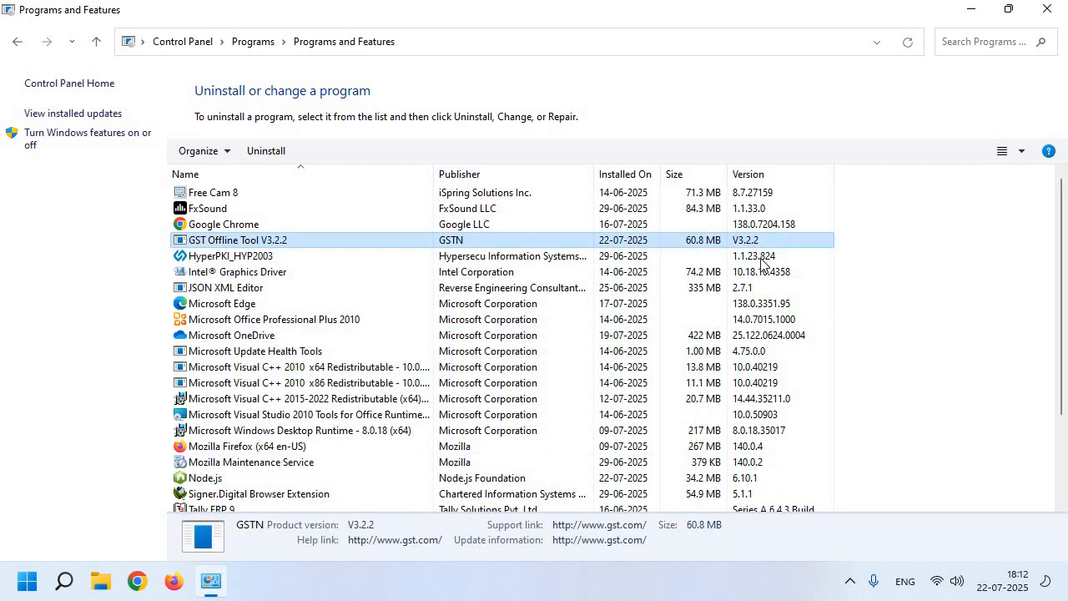
left_click(767, 480)
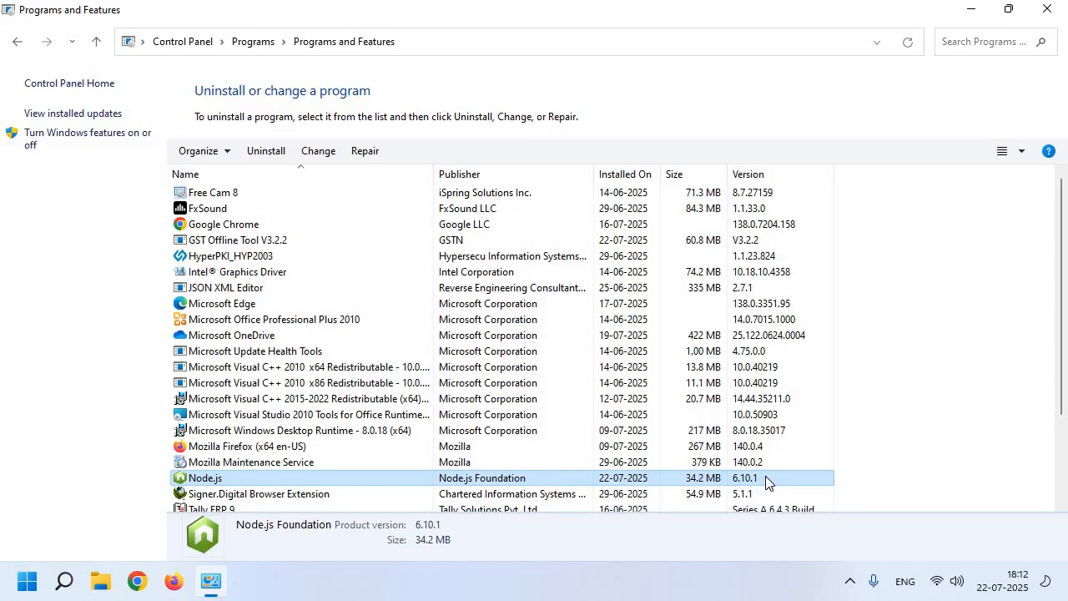
left_click(346, 247)
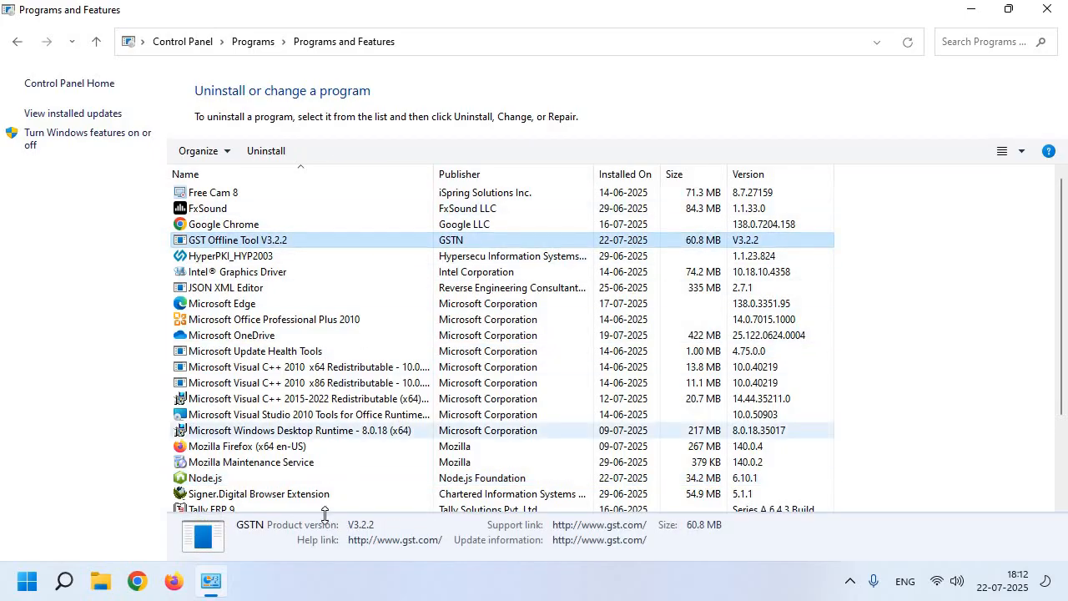
left_click(288, 481)
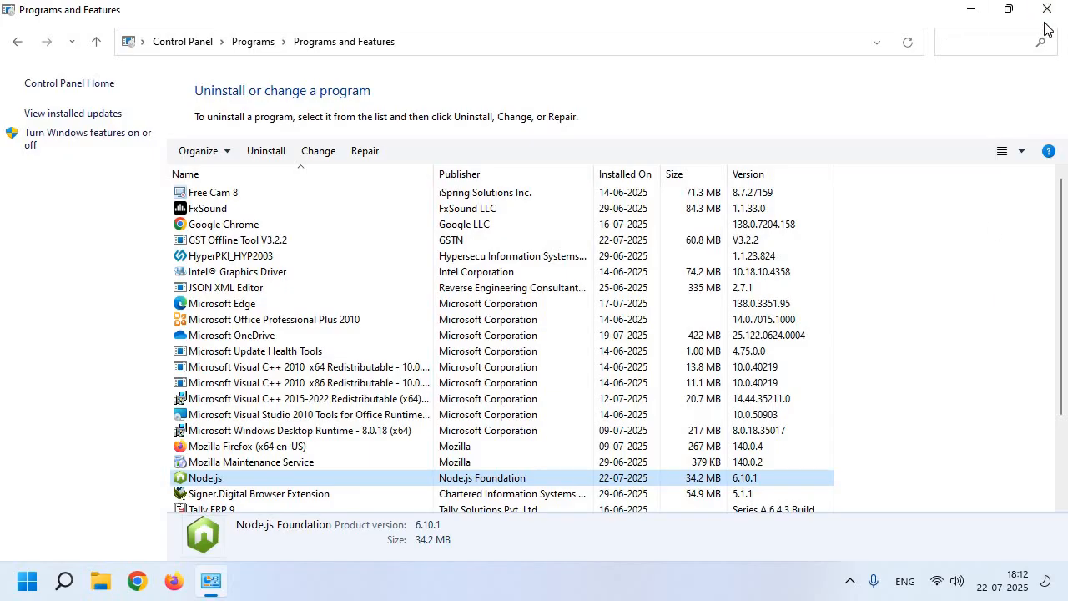
left_click(1046, 9)
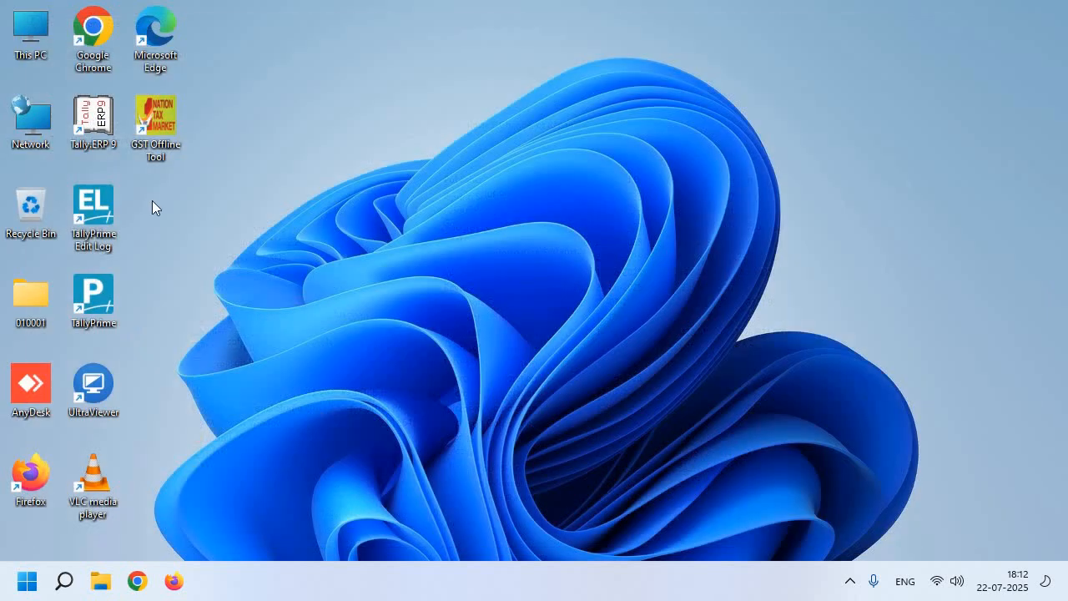
- Launch GST Offline Tool from its desktop shortcut and maximise the GSTR Returns window
double_click(153, 143)
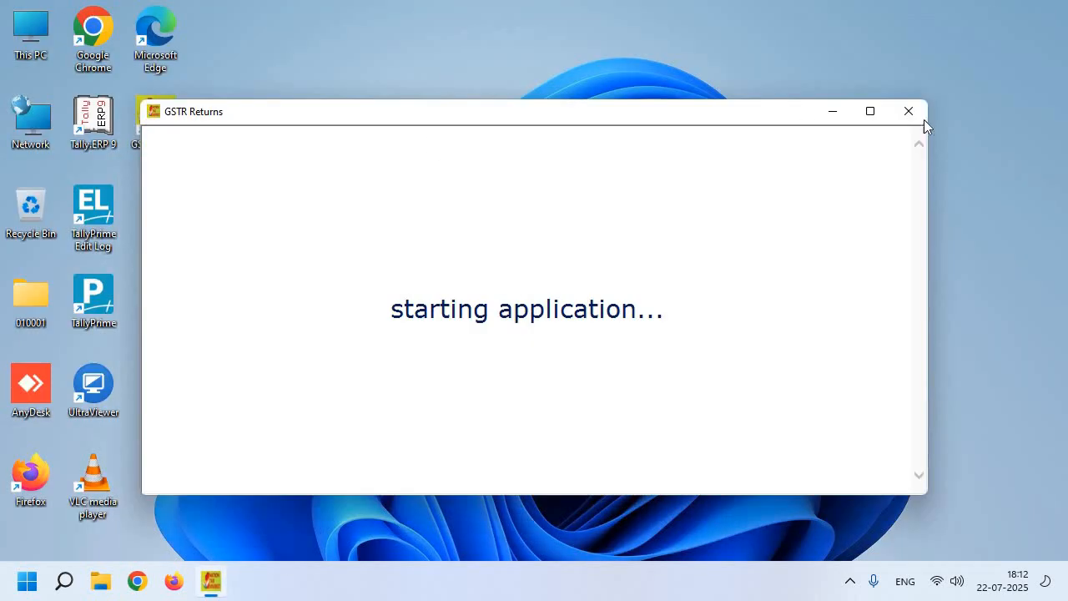
left_click(873, 112)
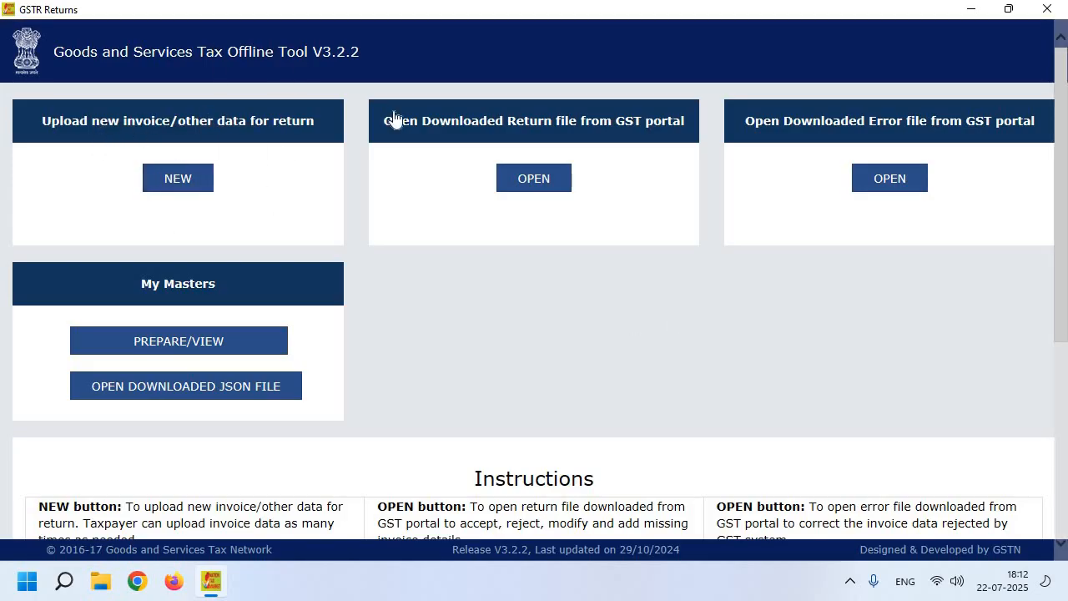
- Start a NEW return, choose GSTR-1/IFF as the return type, and enter the supplier's GSTIN
left_click(179, 187)
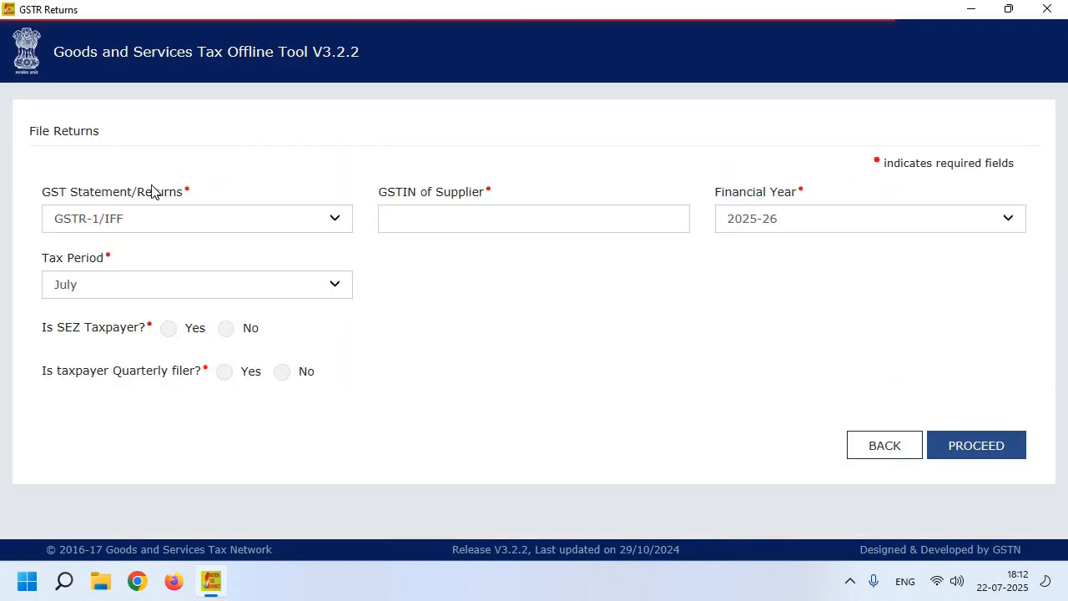
left_click(210, 218)
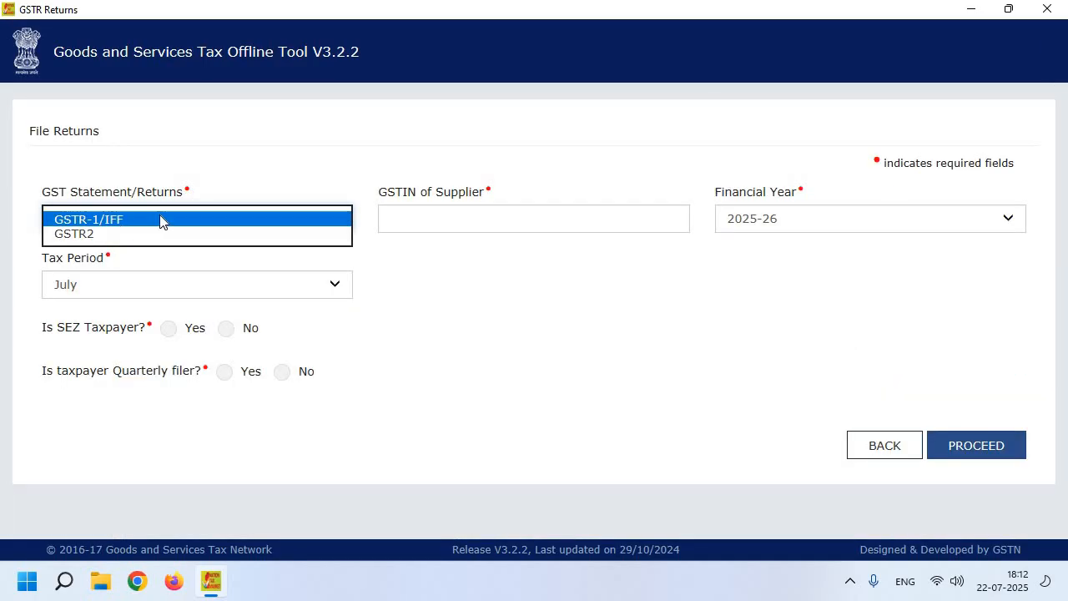
left_click(166, 222)
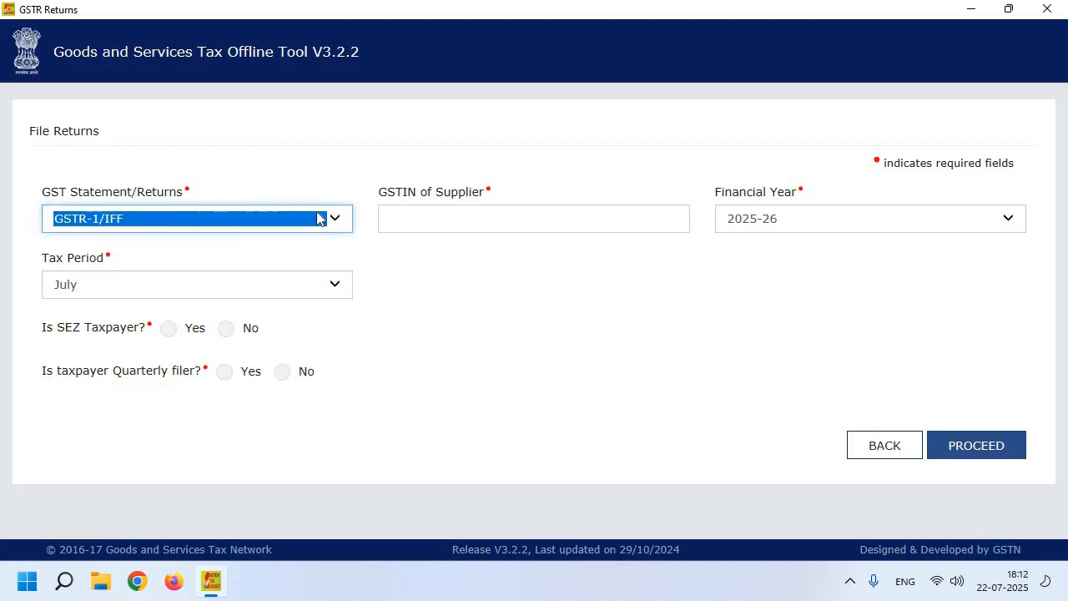
left_click(418, 216)
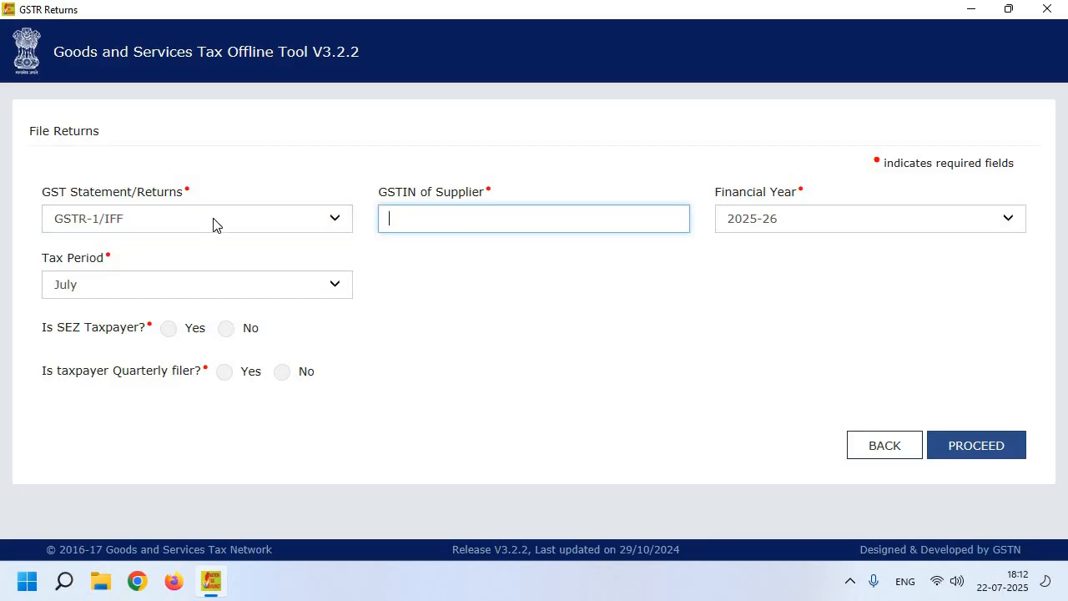
left_click(213, 224)
left_click(214, 220)
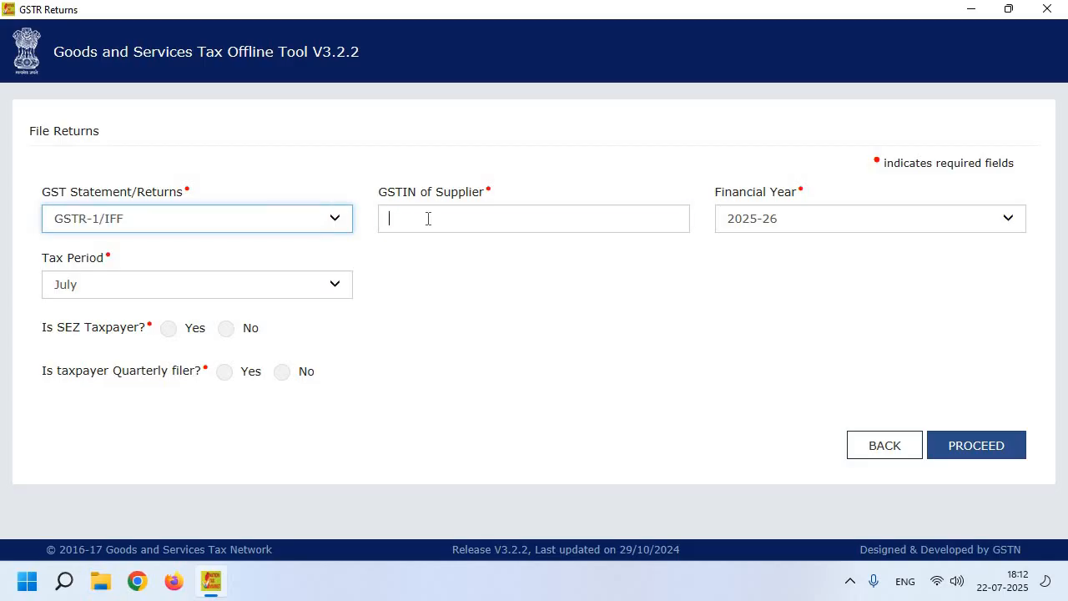
left_click(429, 218)
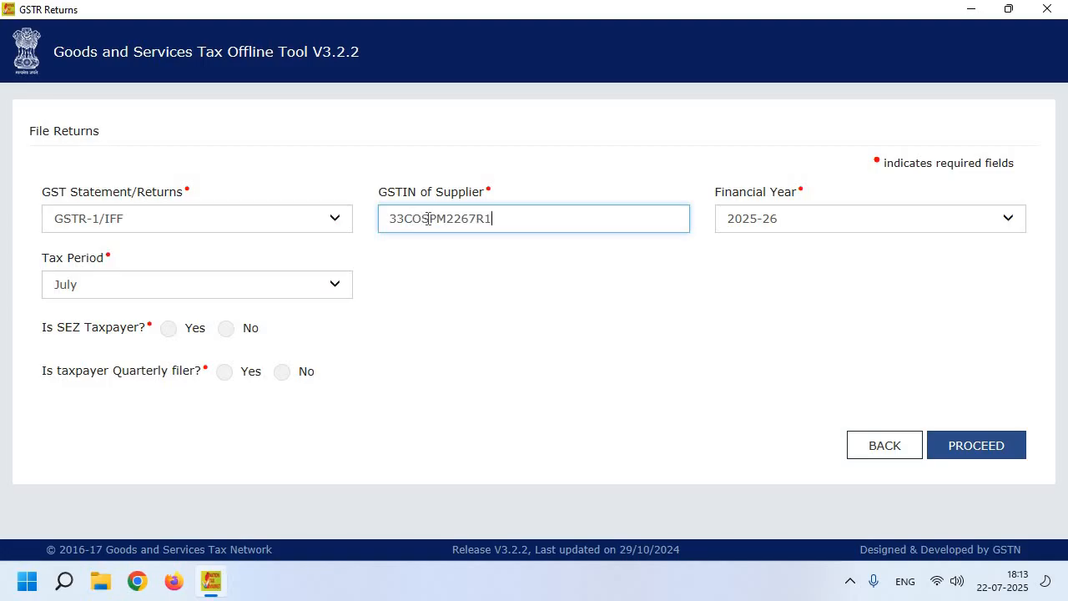
key("Tab")
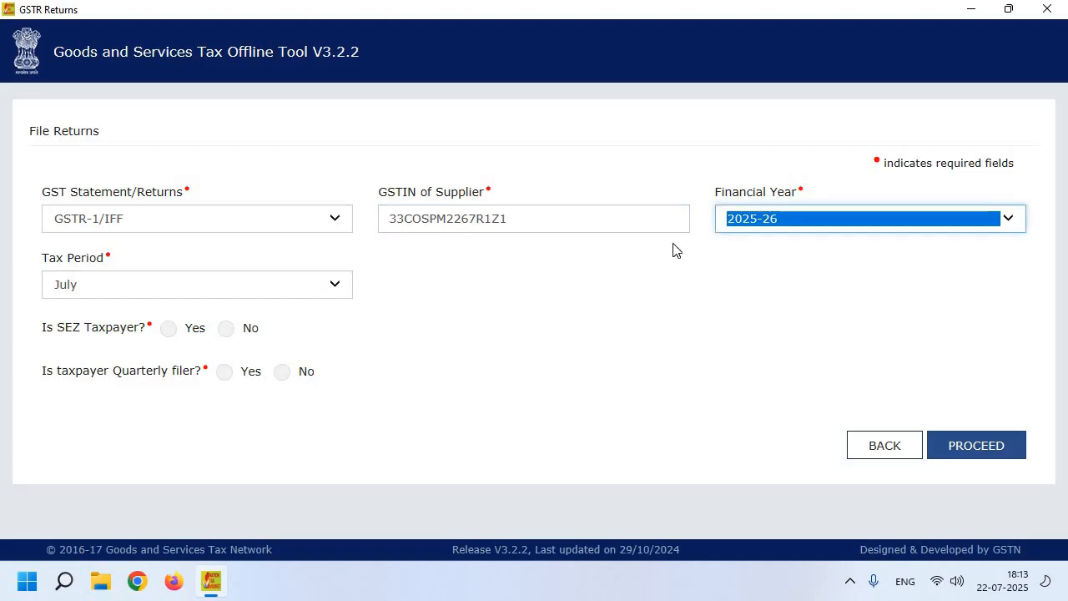
- Keep financial year 2025-26, answer No to SEZ, quarterly filer and 5CR turnover, then PROCEED
left_click(770, 219)
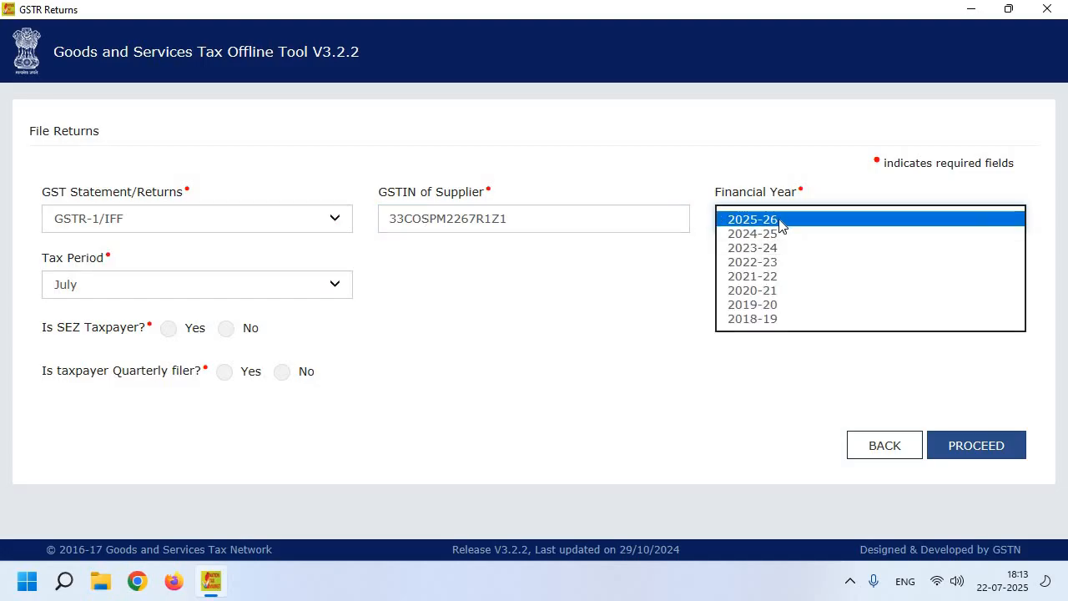
left_click(780, 220)
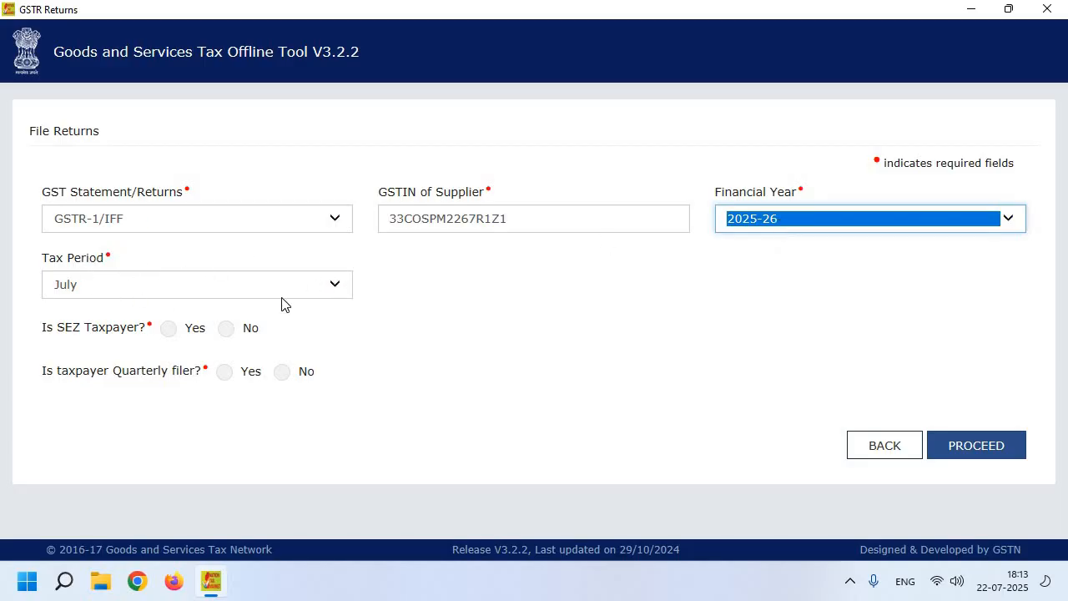
left_click(225, 329)
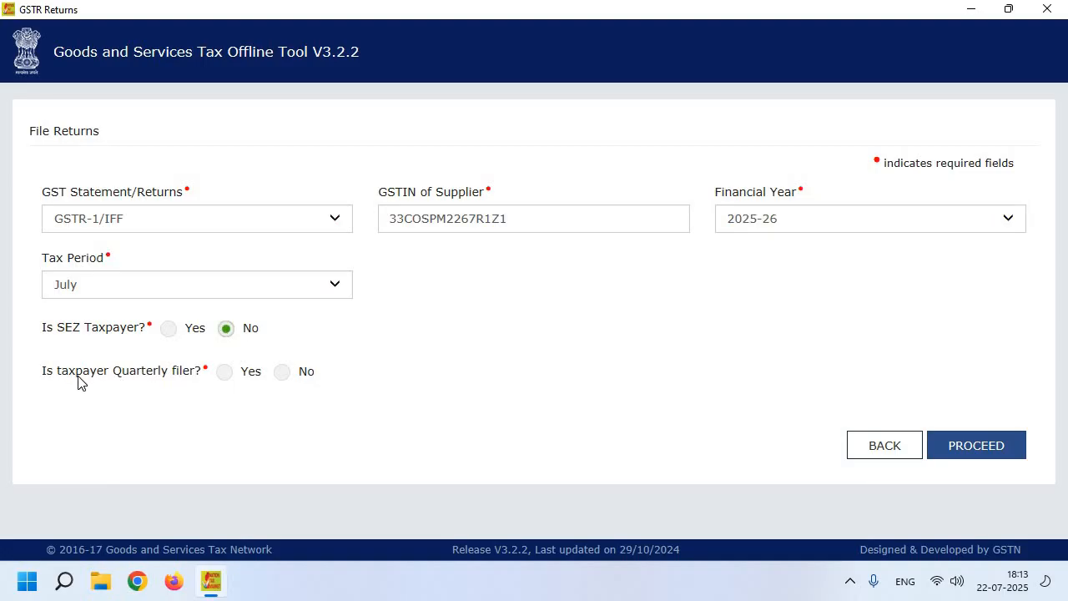
left_click(282, 373)
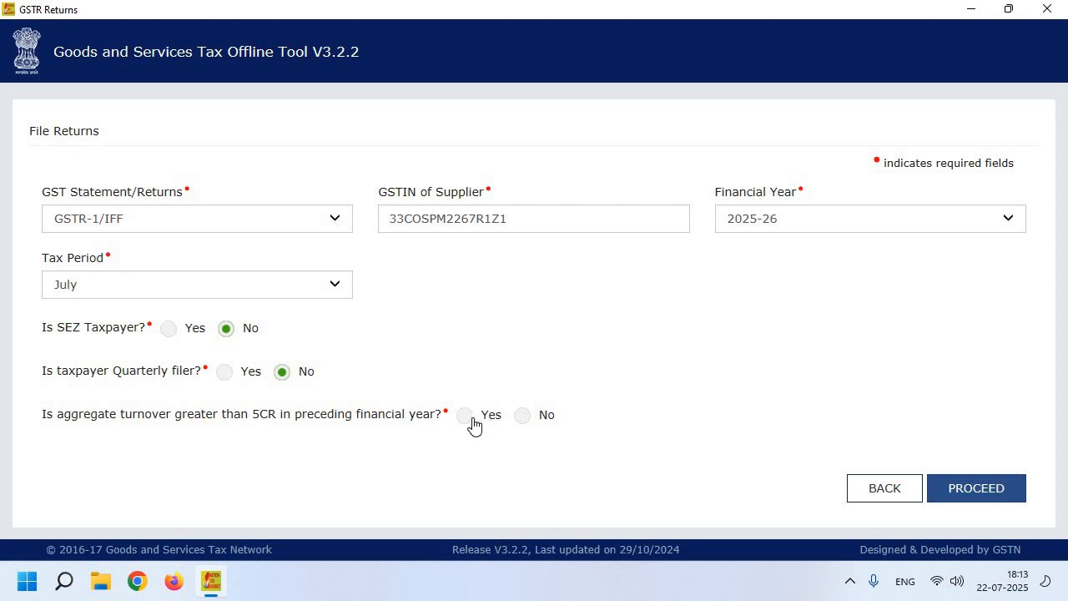
left_click(522, 416)
left_click(947, 495)
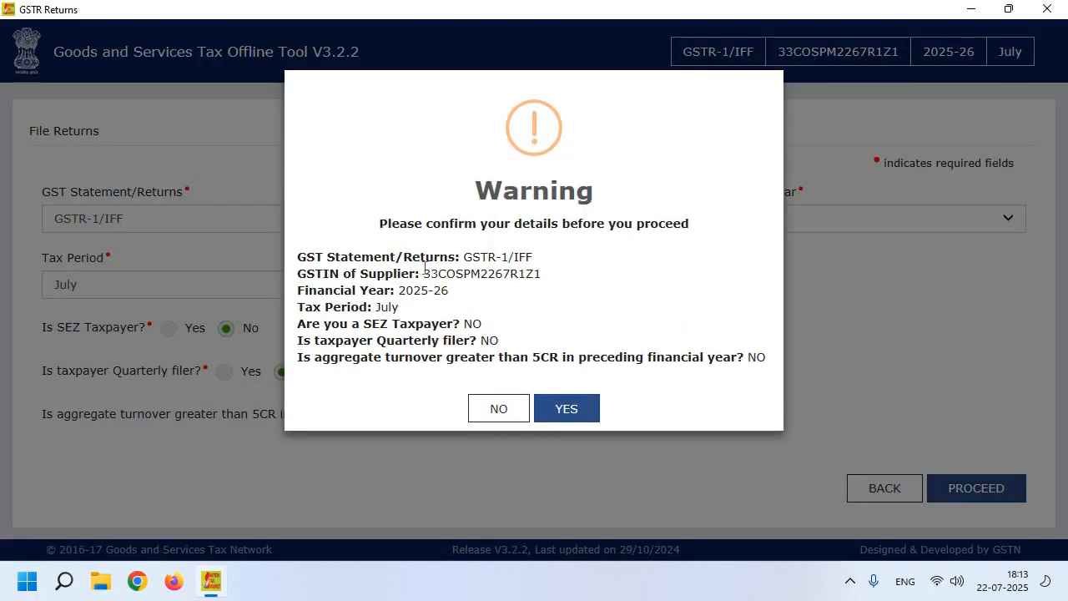
- Accept the Warning with YES and open the Excel/CSV import page via IMPORT FILES
left_click(591, 408)
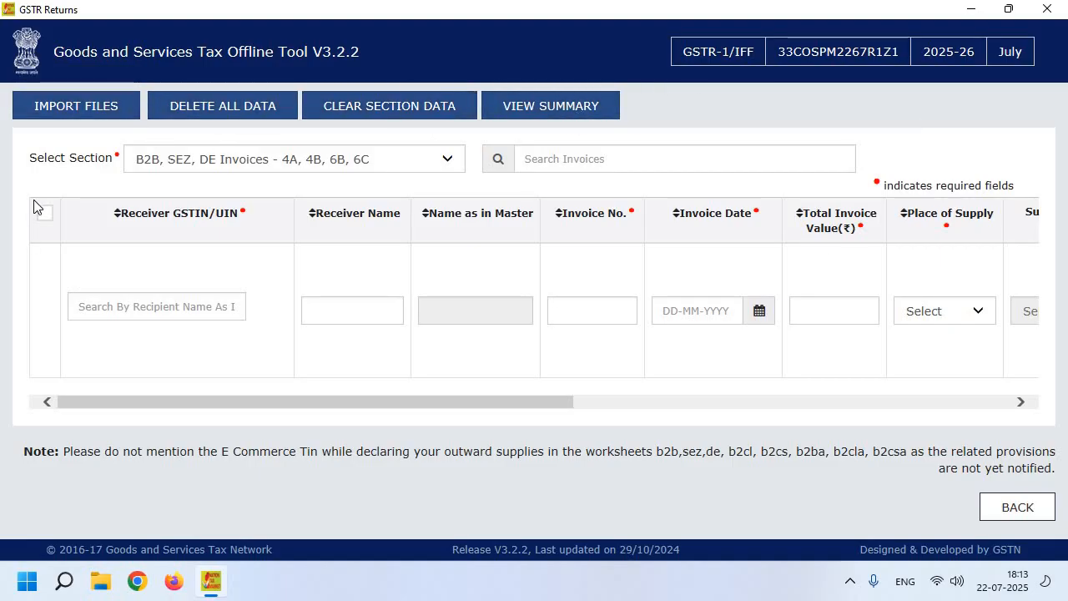
left_click(74, 116)
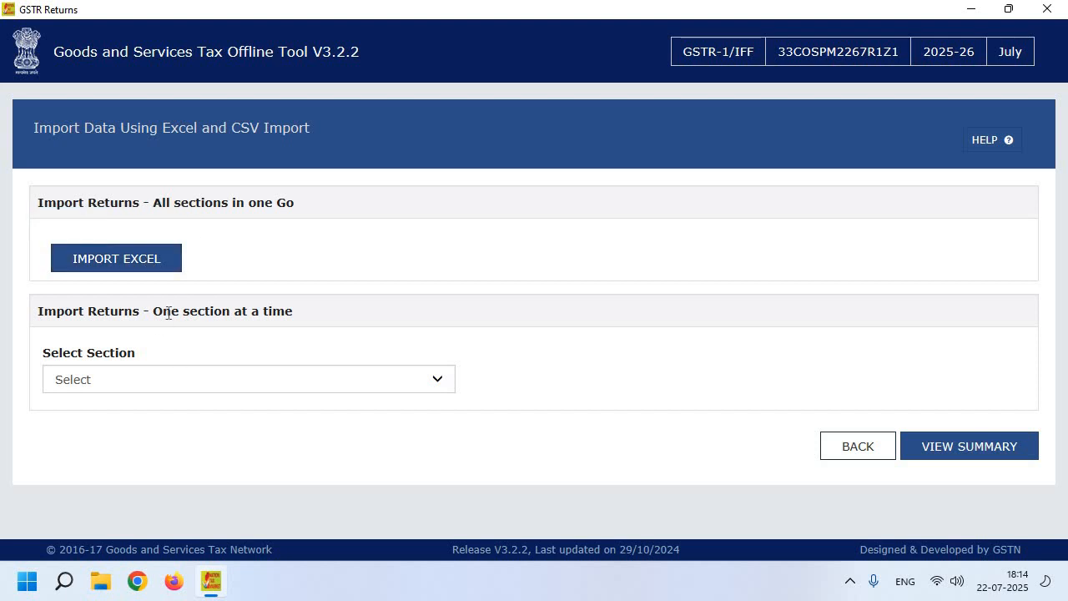
- Select the 'B2B, SEZ, DE Invoices' section and go BACK to its empty invoice entry grid
left_click_drag(168, 313, 222, 339)
left_click(190, 387)
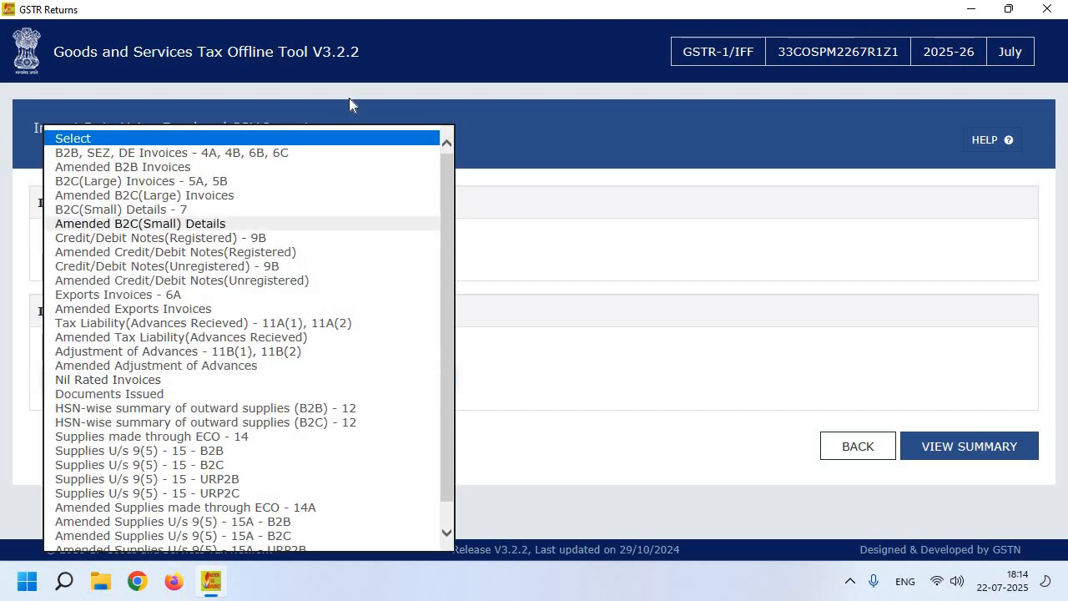
left_click(329, 139)
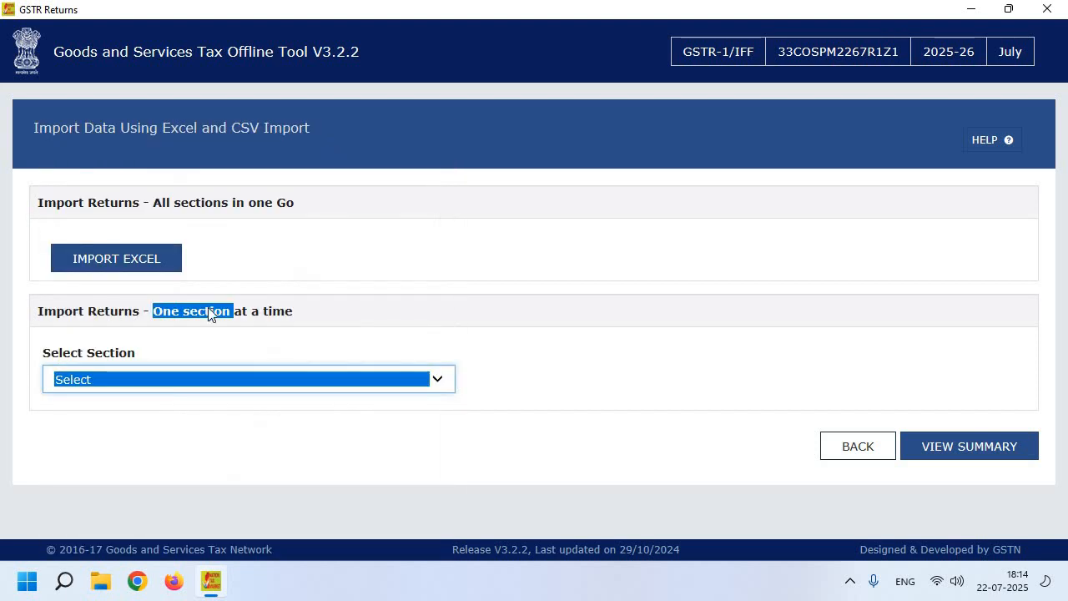
left_click(485, 336)
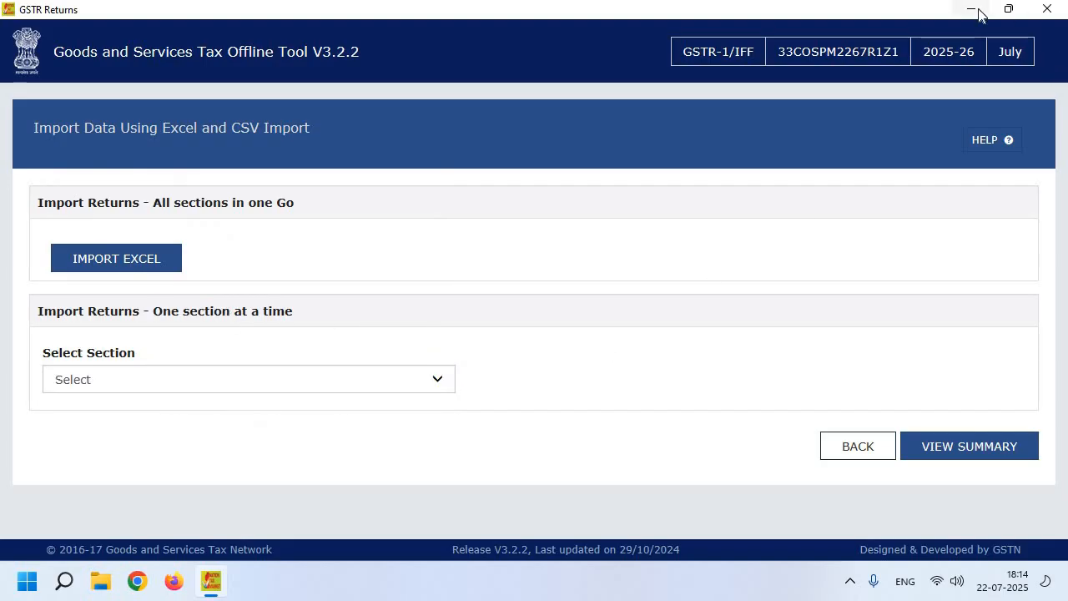
left_click(189, 381)
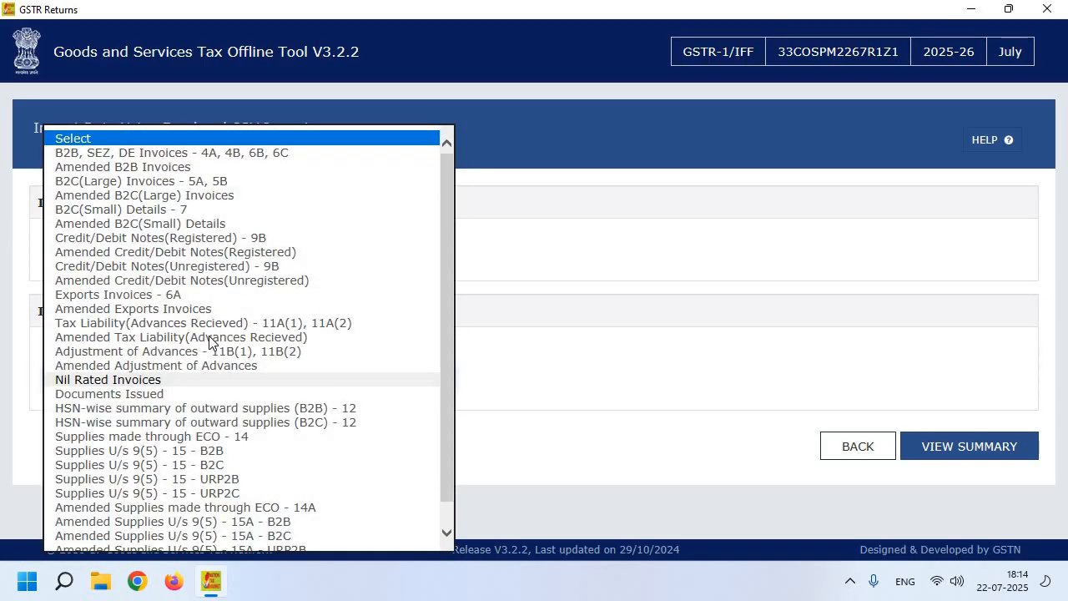
left_click(221, 156)
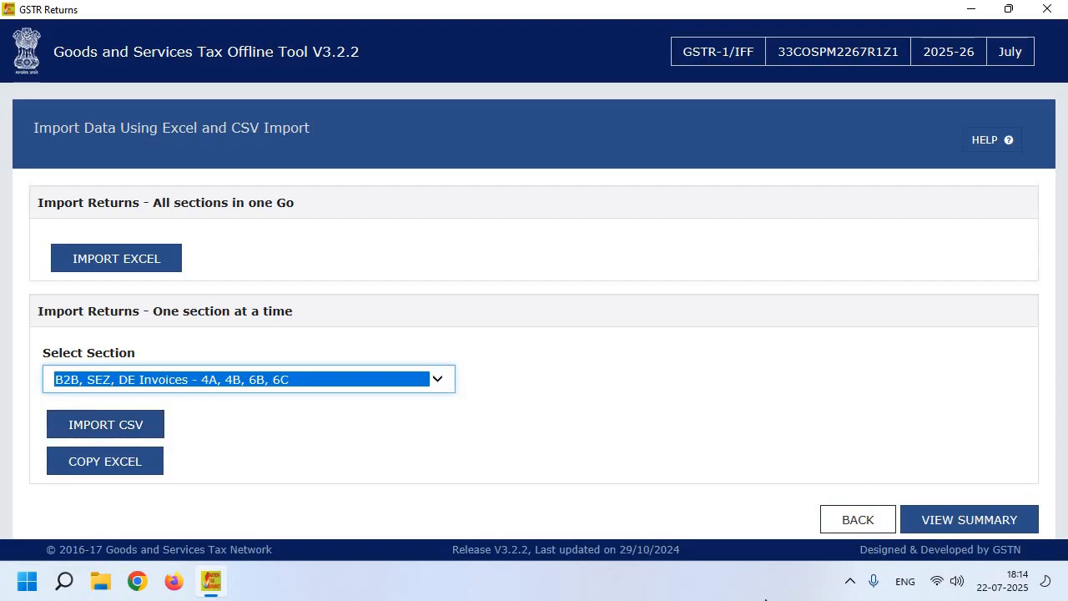
left_click(835, 518)
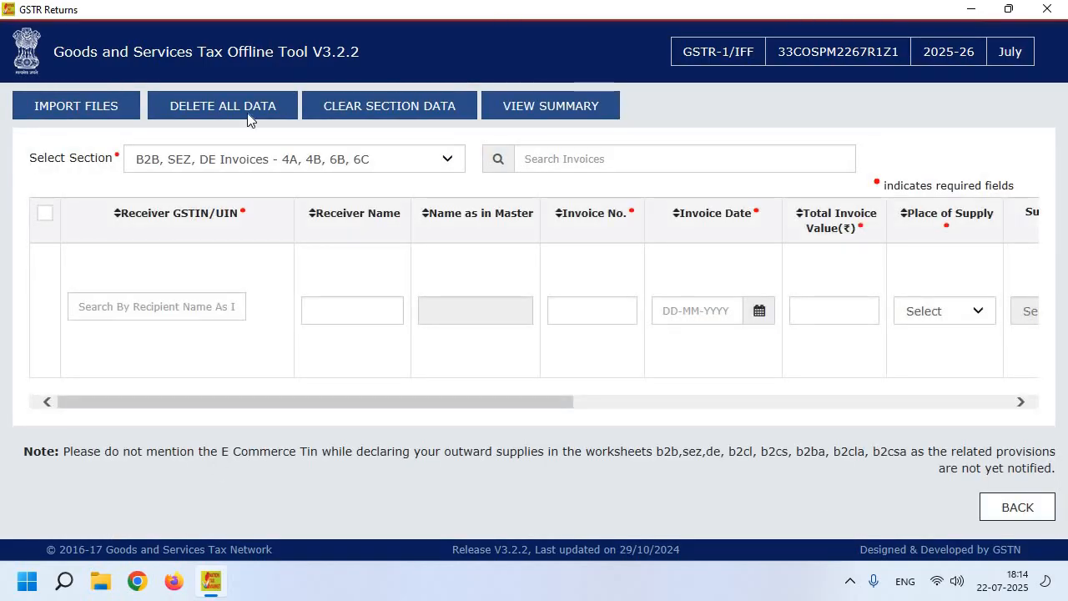
- Enter the receiver's GSTIN and invoice number 126 in the first B2B row
left_click(178, 310)
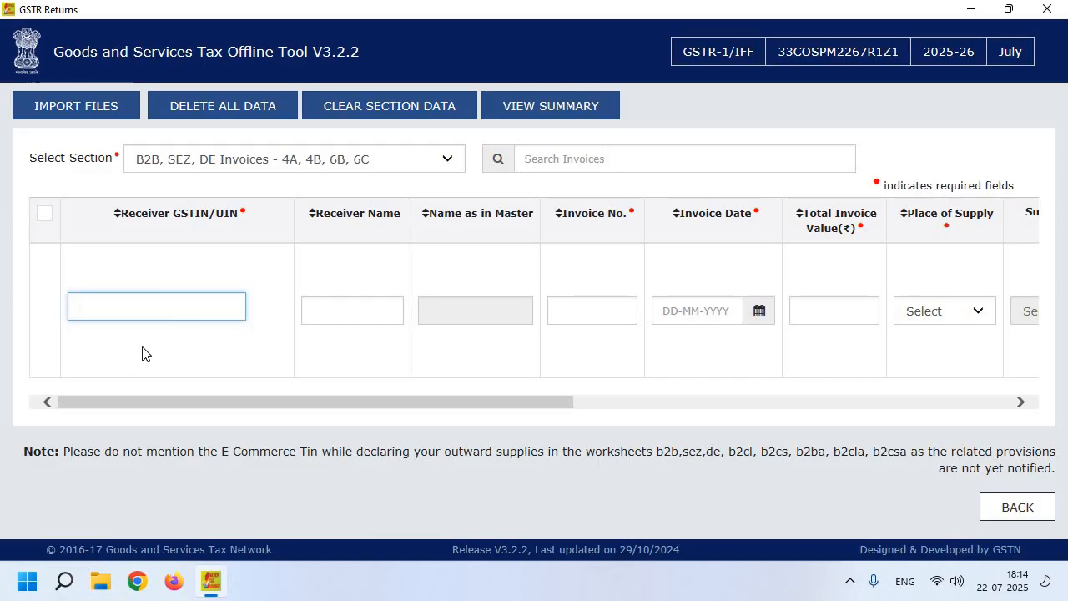
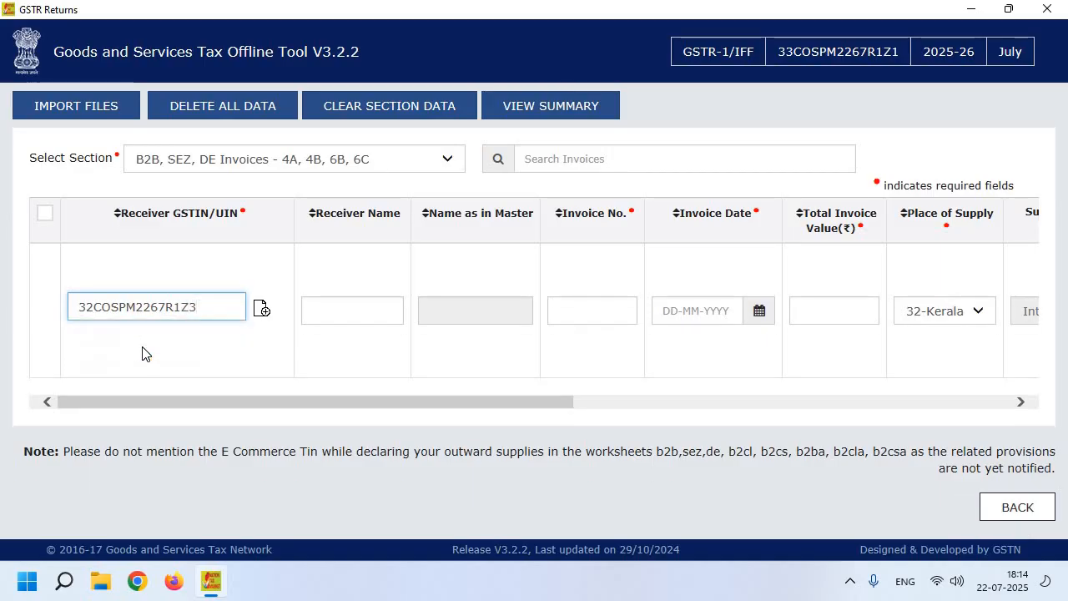
left_click(381, 315)
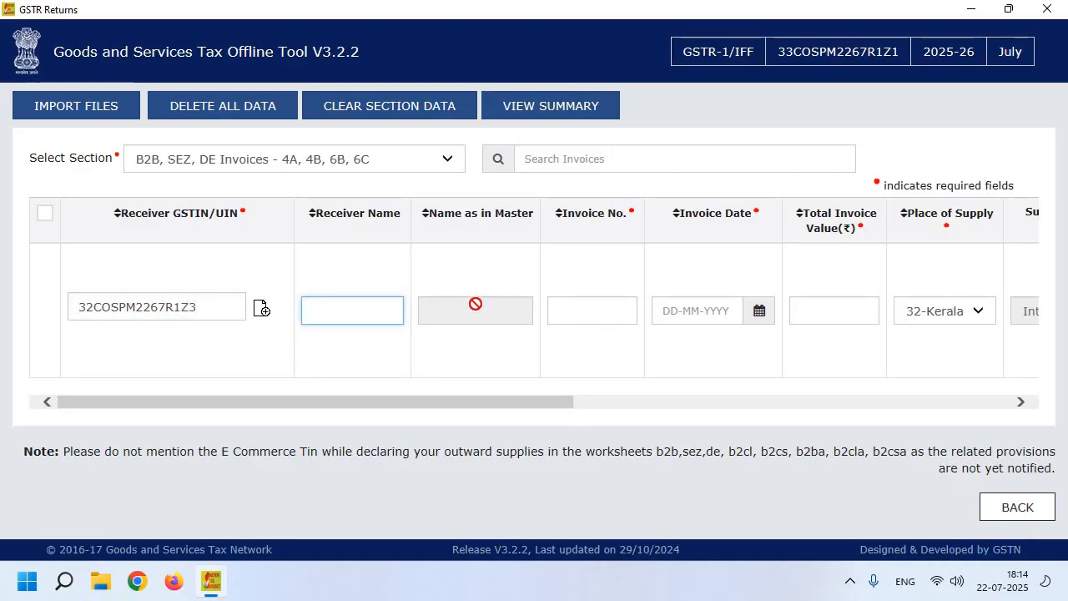
left_click(590, 314)
type("126")
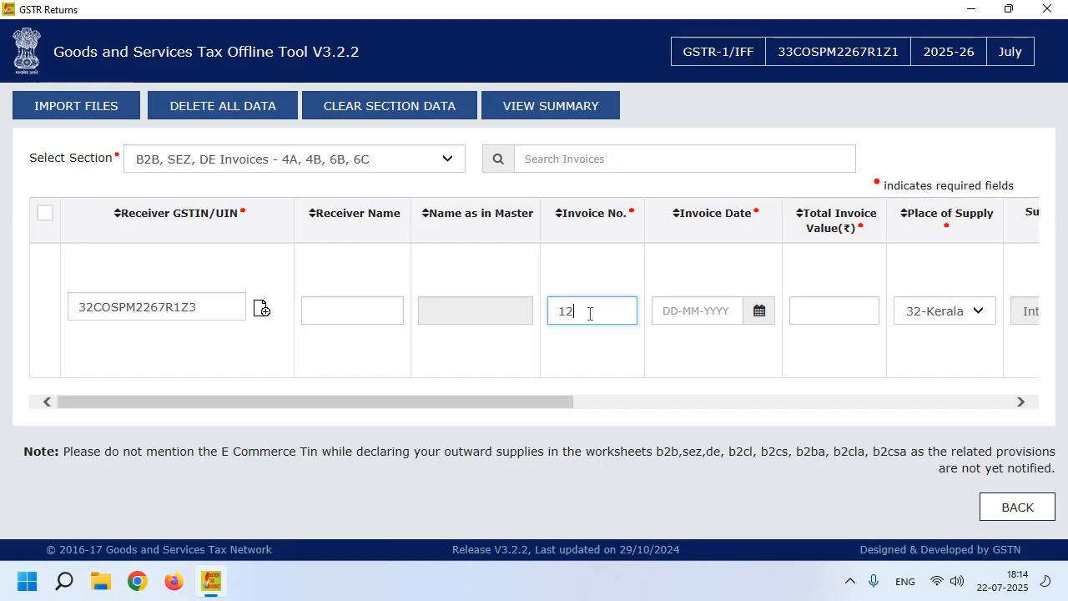
- Set the invoice date to 22-07-2025, giving place of supply 32-Kerala
left_click(757, 320)
left_click(501, 380)
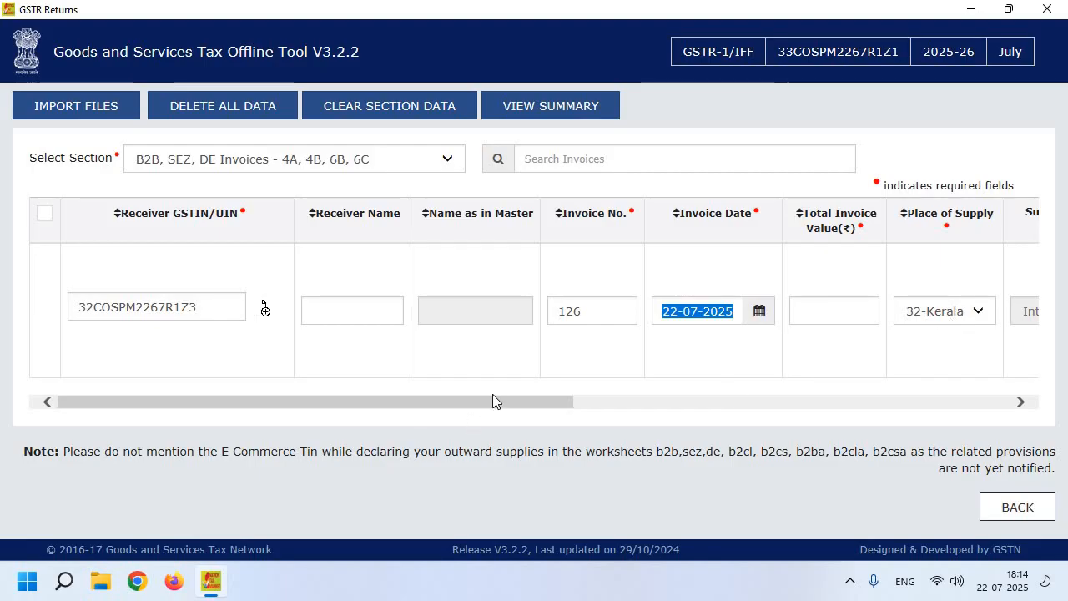
left_click_drag(493, 402, 709, 351)
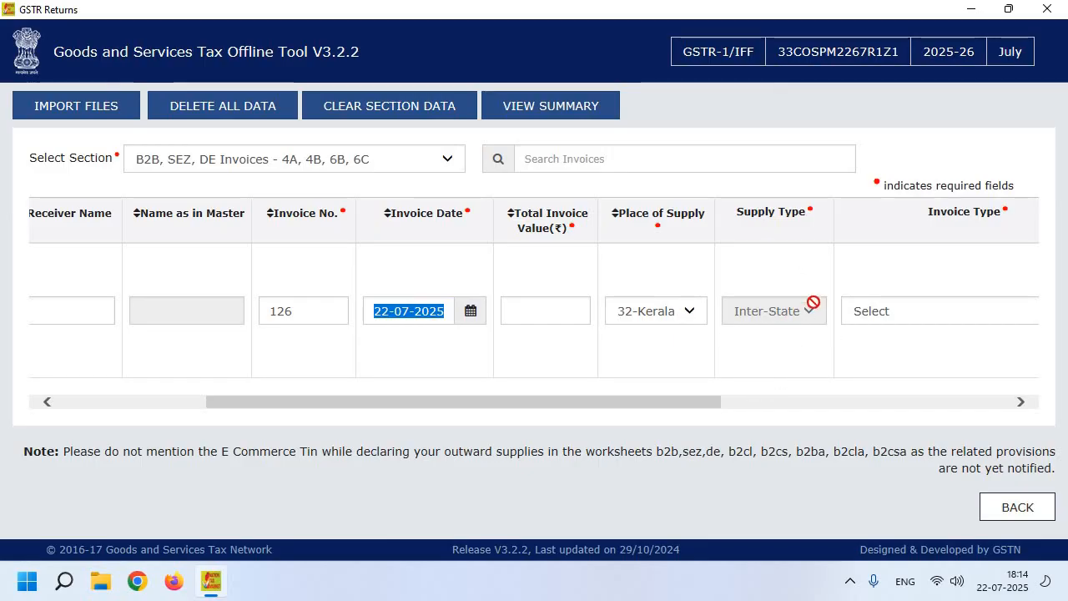
left_click_drag(679, 406, 873, 389)
left_click(608, 308)
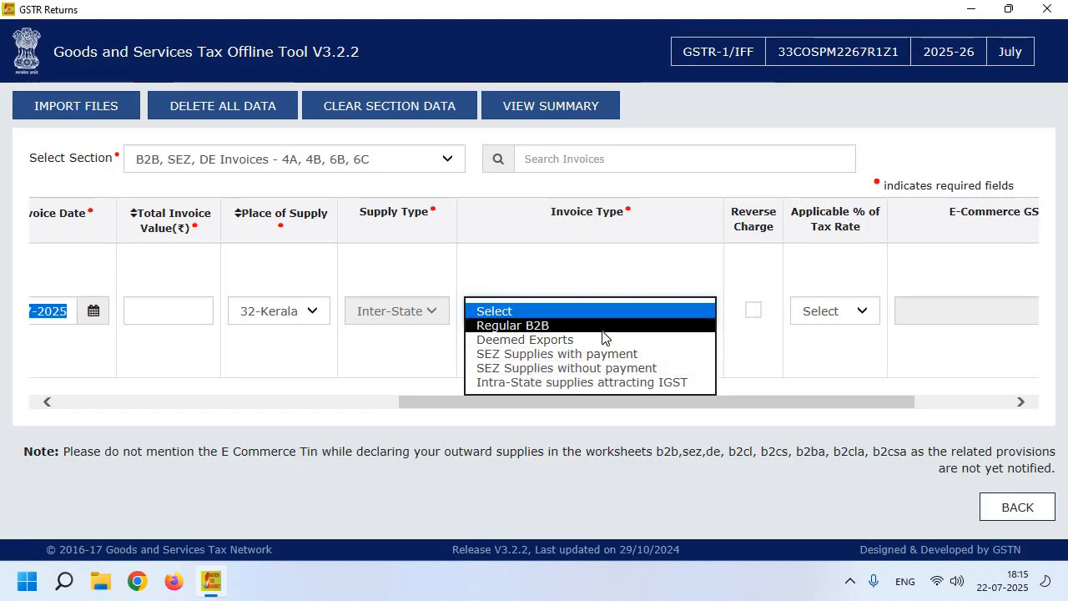
- Set the invoice type to Regular B2B, leaving the applicable tax rate unset
left_click(606, 325)
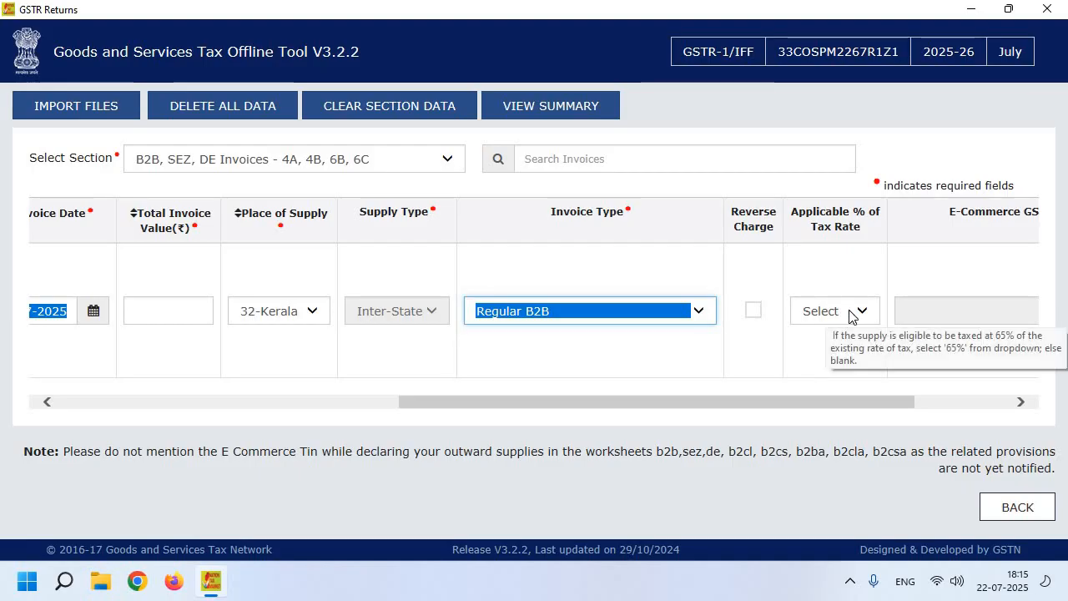
left_click_drag(848, 406, 1064, 399)
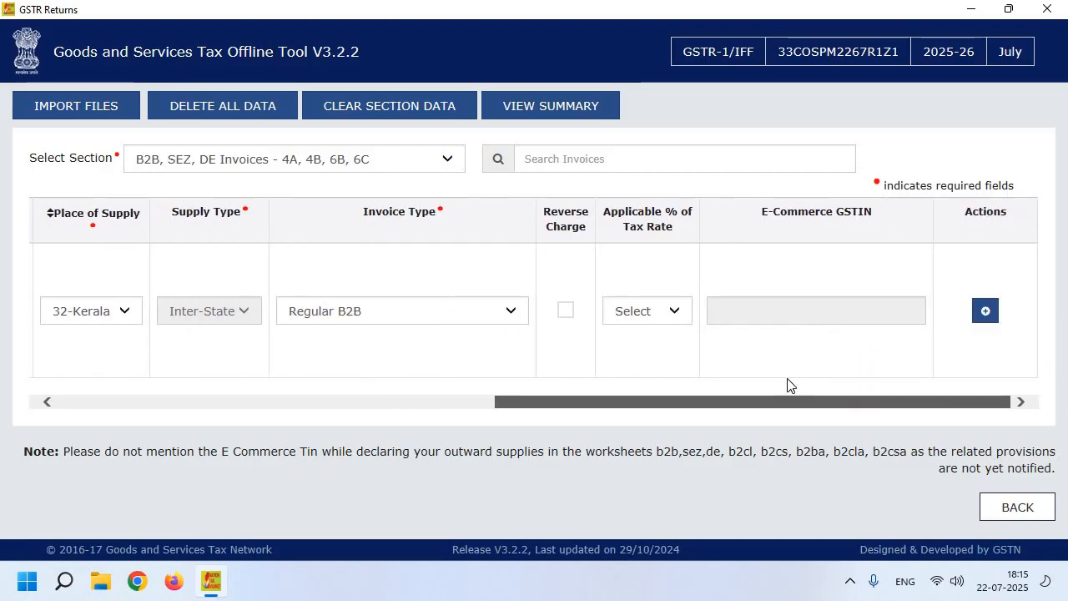
left_click(676, 307)
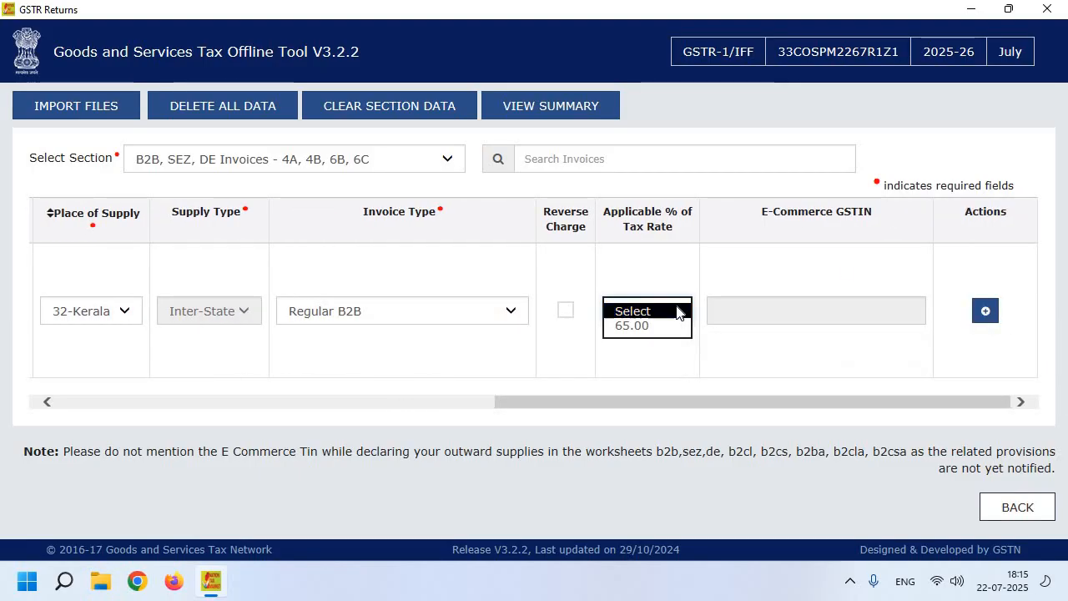
left_click(678, 309)
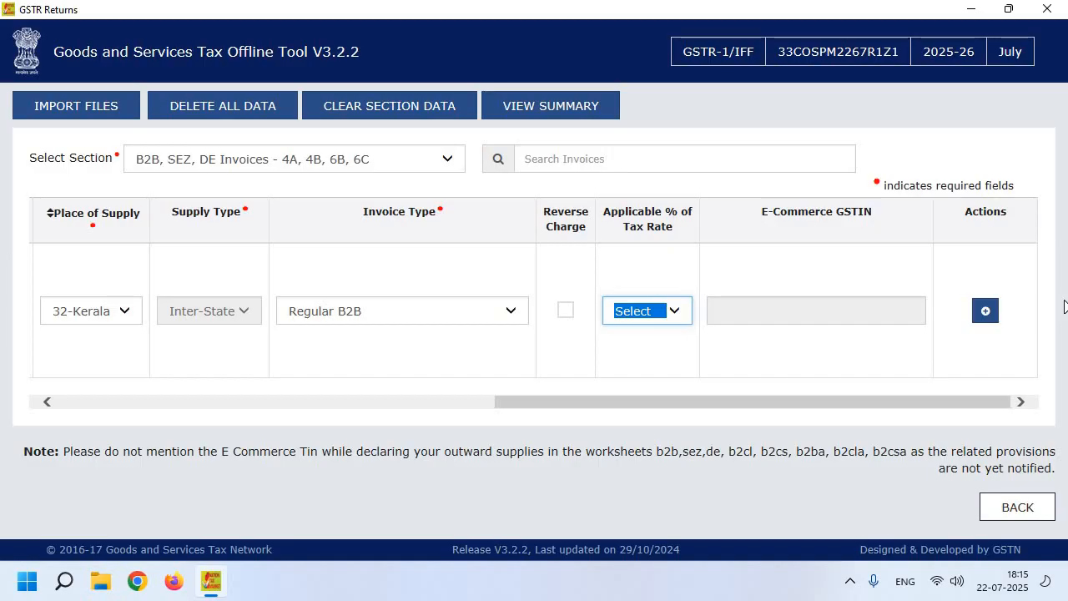
left_click(985, 312)
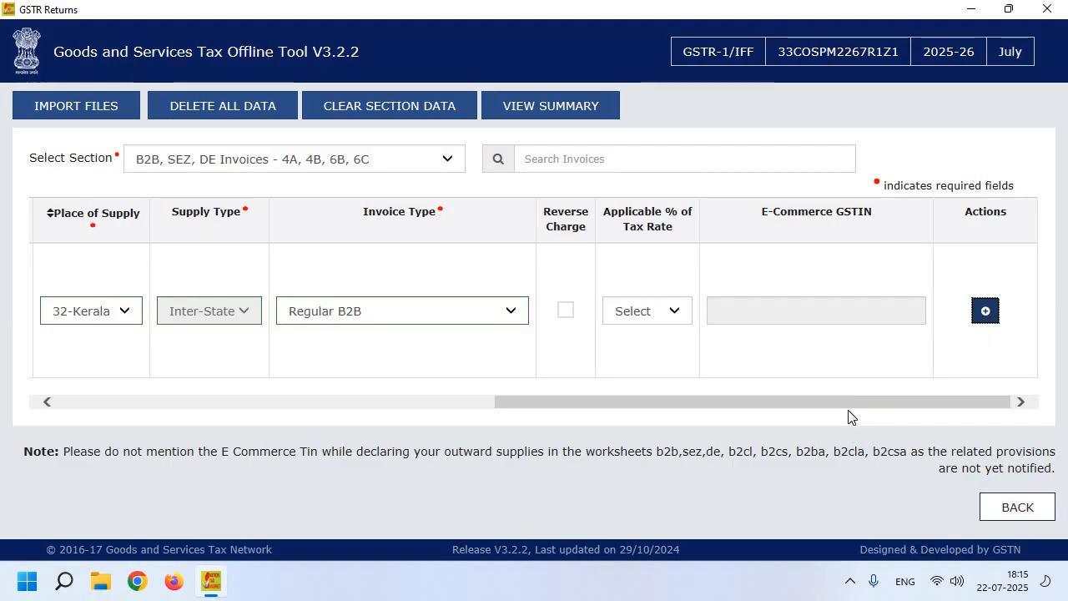
left_click_drag(861, 401, 619, 399)
- Enter 56000 as the total invoice value and scroll to the Actions column
left_click(476, 294)
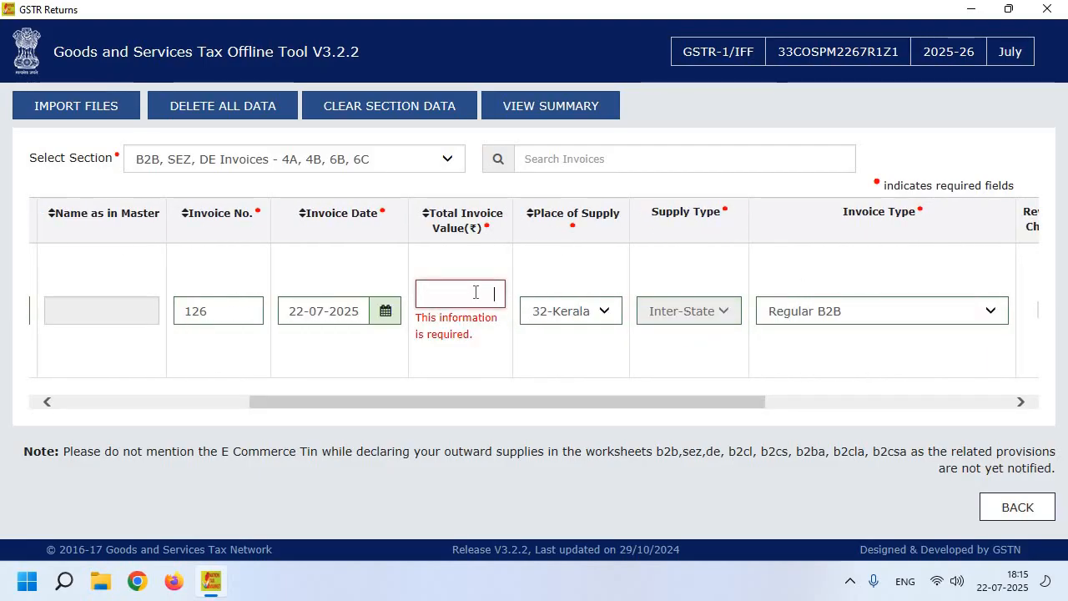
type("56000")
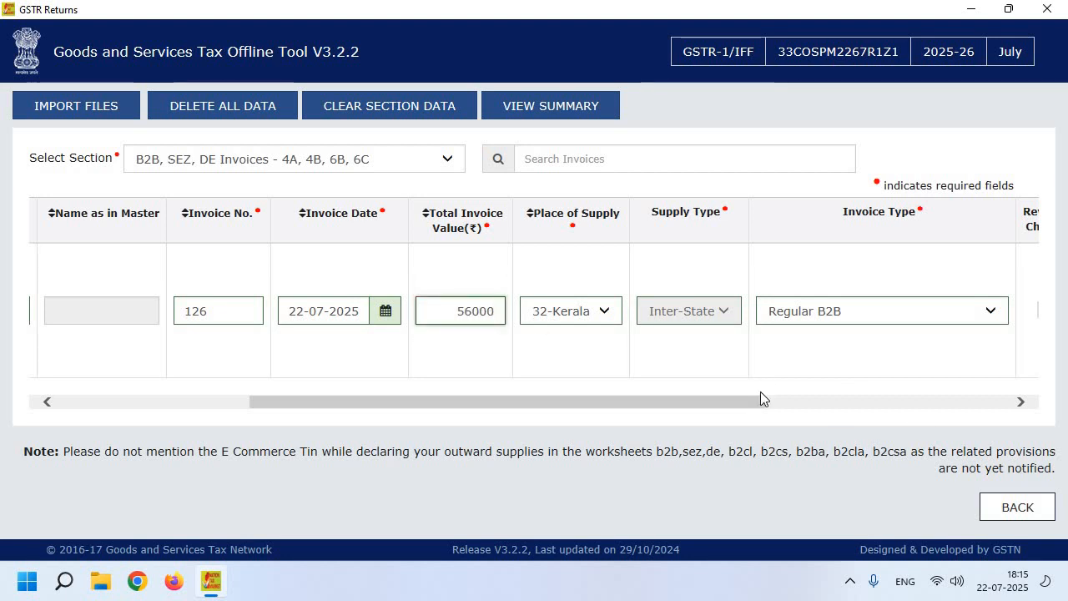
left_click_drag(763, 399, 1014, 323)
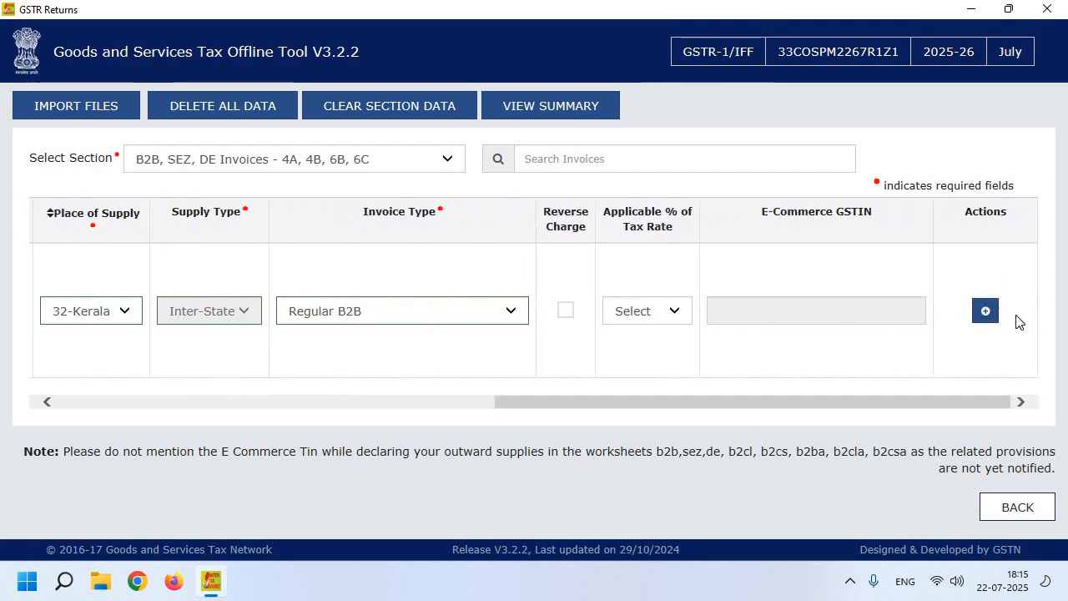
left_click_drag(974, 401, 742, 417)
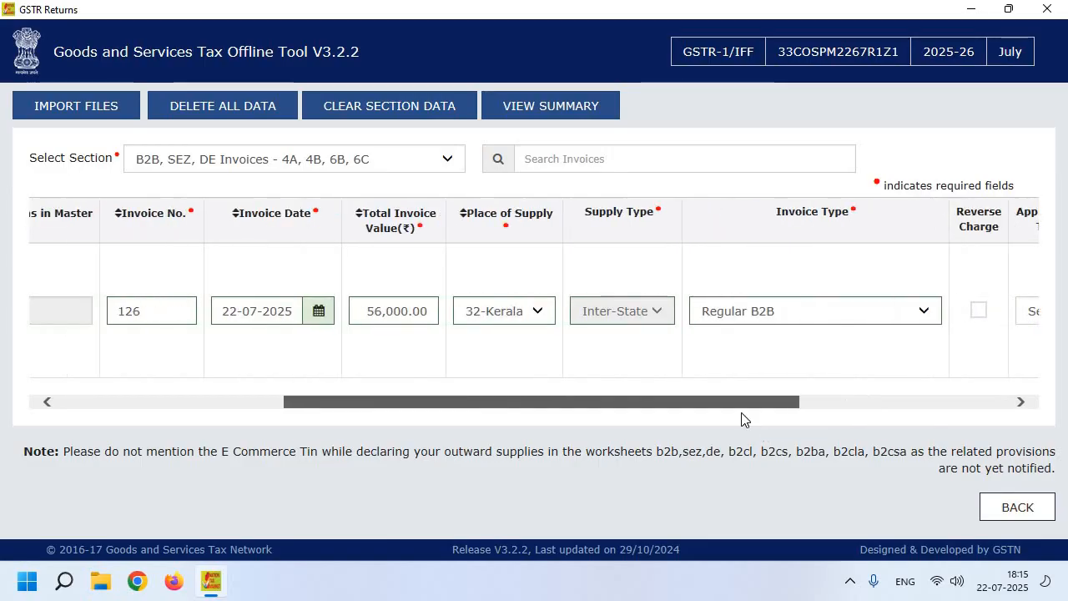
left_click(367, 305)
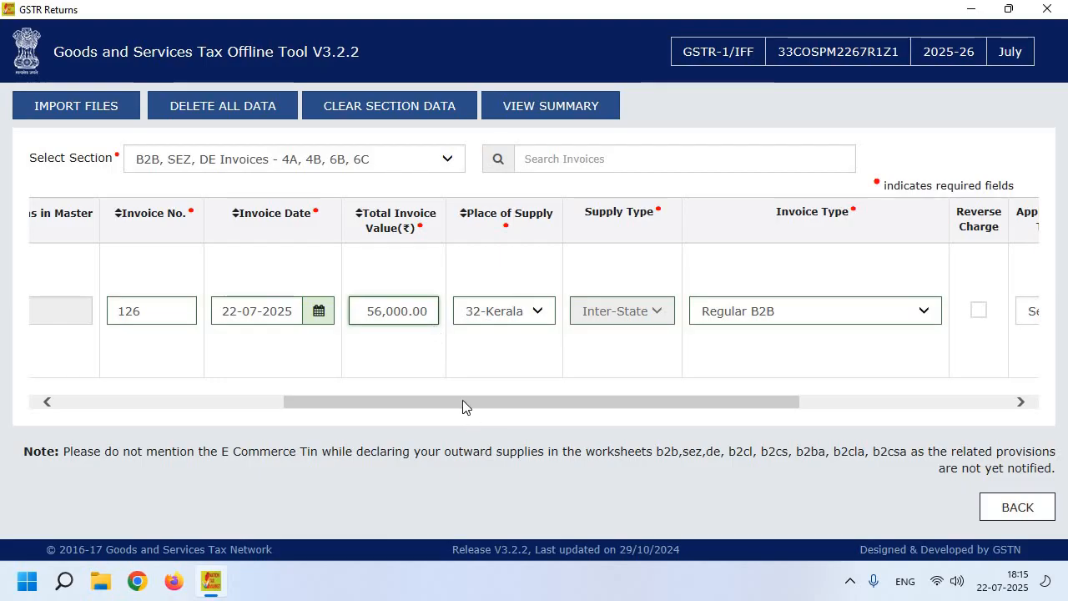
left_click_drag(465, 405, 793, 405)
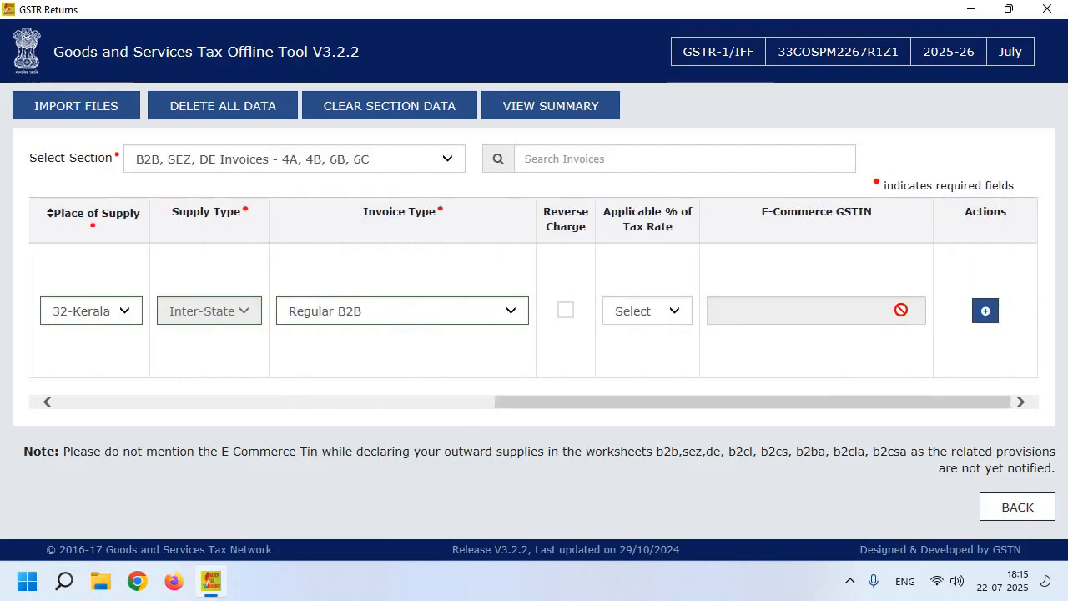
- Enter taxable value 48000 at the 18% rate, correcting 45000, and save the items
left_click(985, 311)
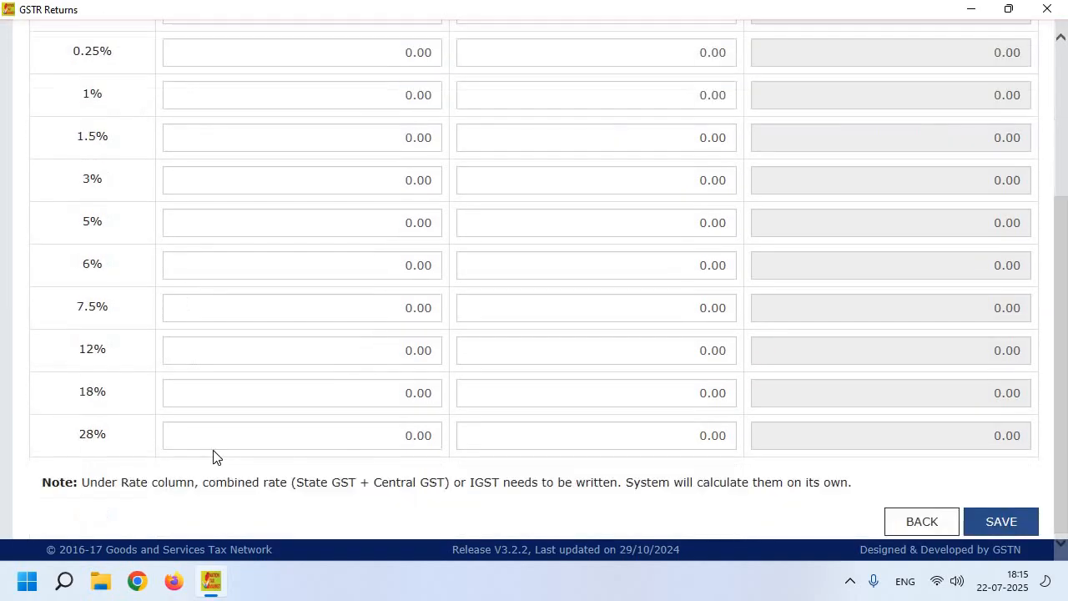
scroll(201, 376, "down", 3)
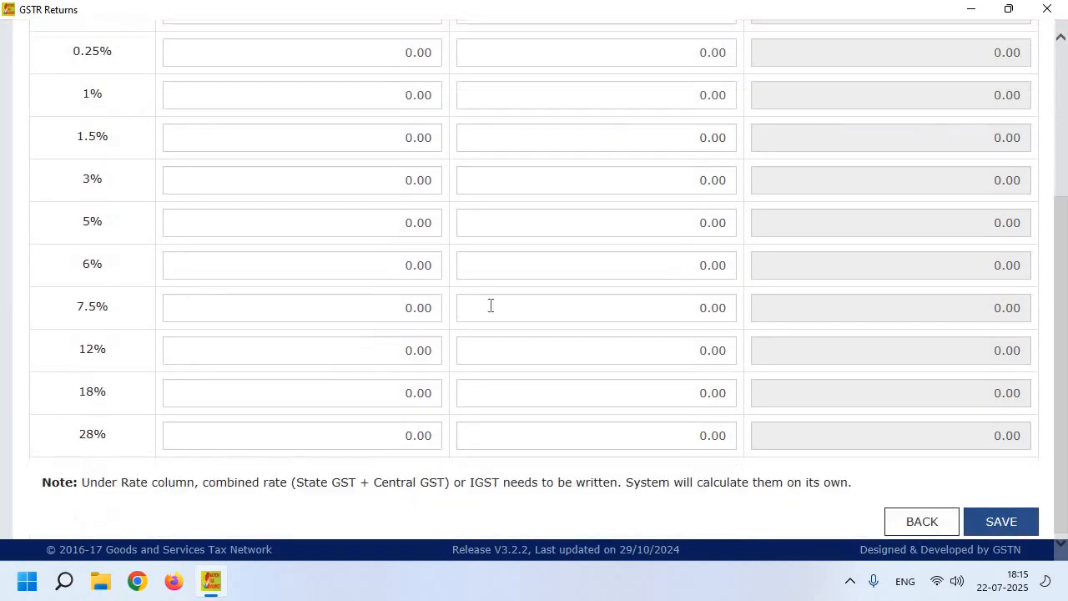
left_click(405, 392)
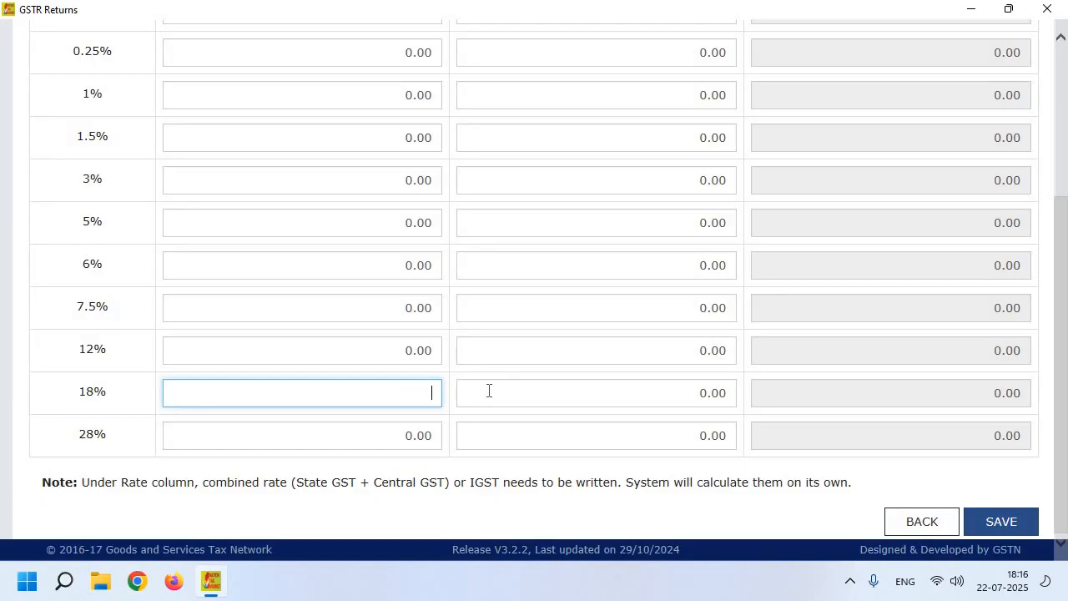
type("45000")
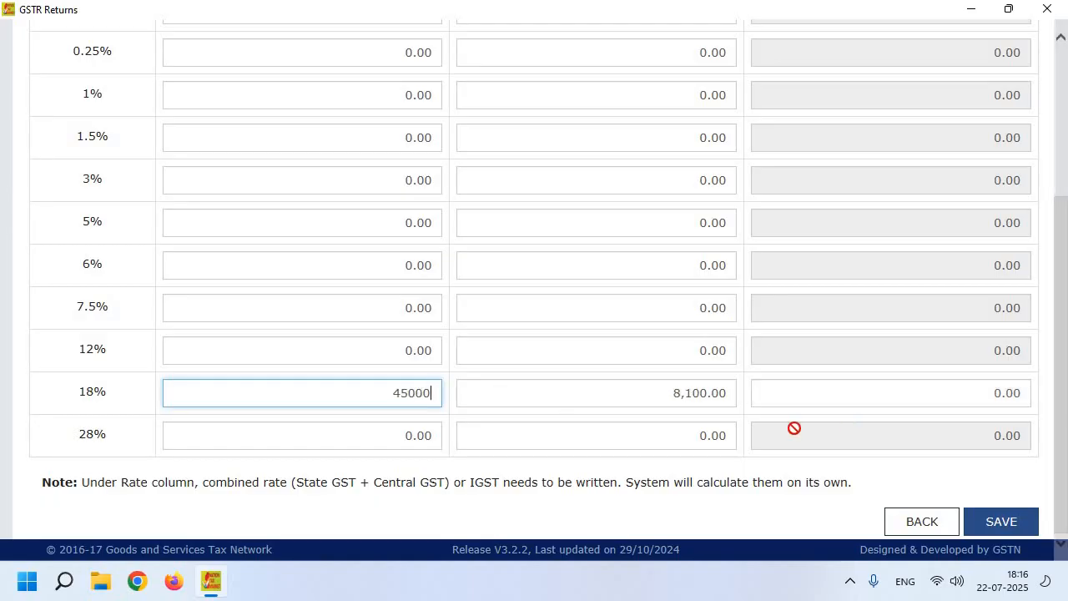
left_click_drag(435, 397, 391, 397)
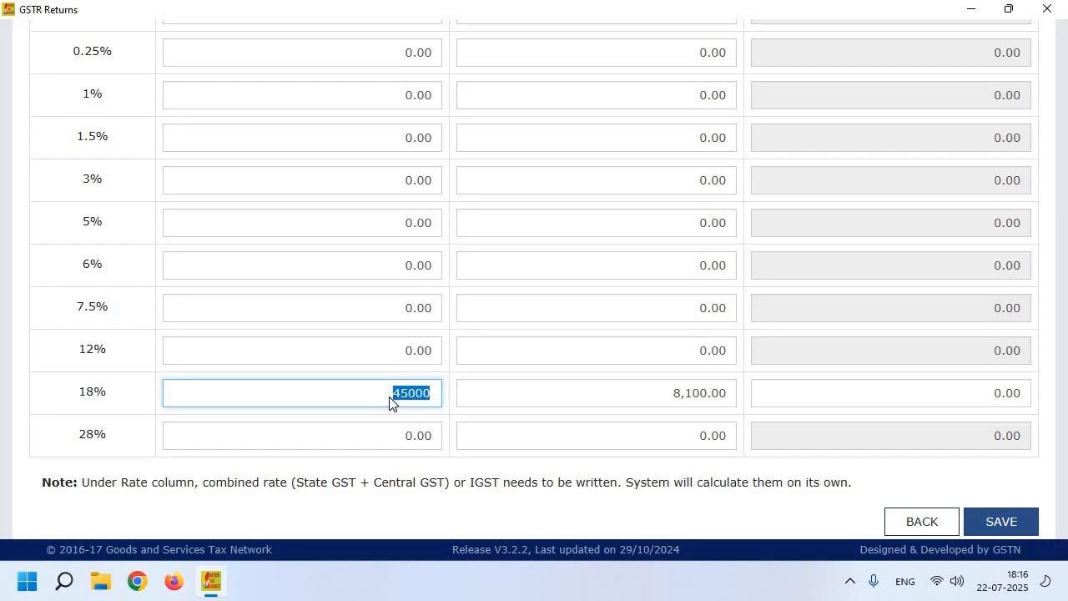
type("48000")
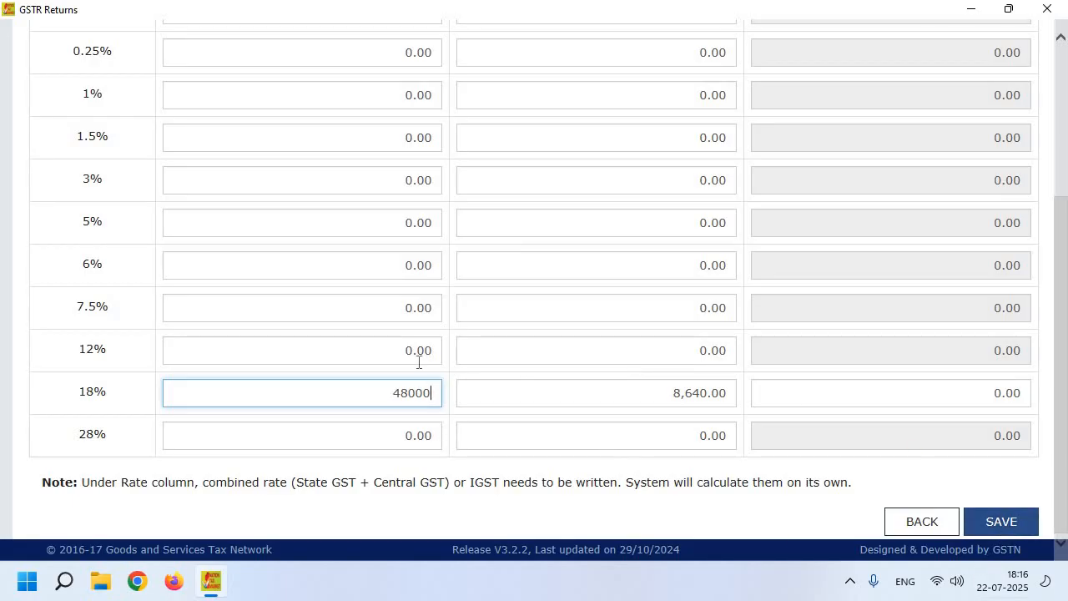
left_click(1012, 520)
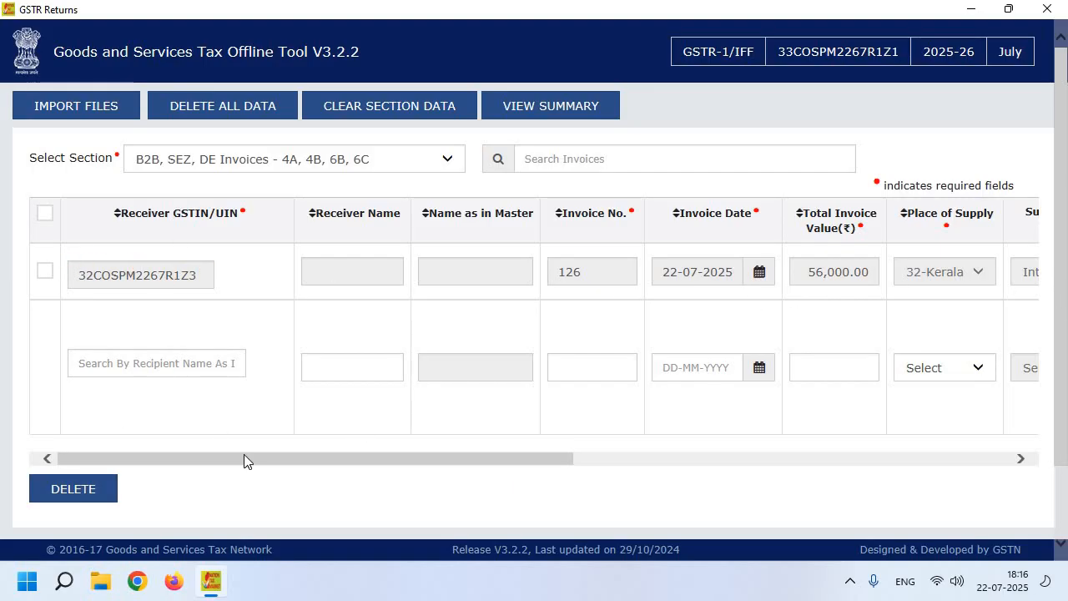
- Switch to B2C(Small) Details - 7 with type Other Than E-commerce and place 33-Tamil Nadu
left_click(269, 158)
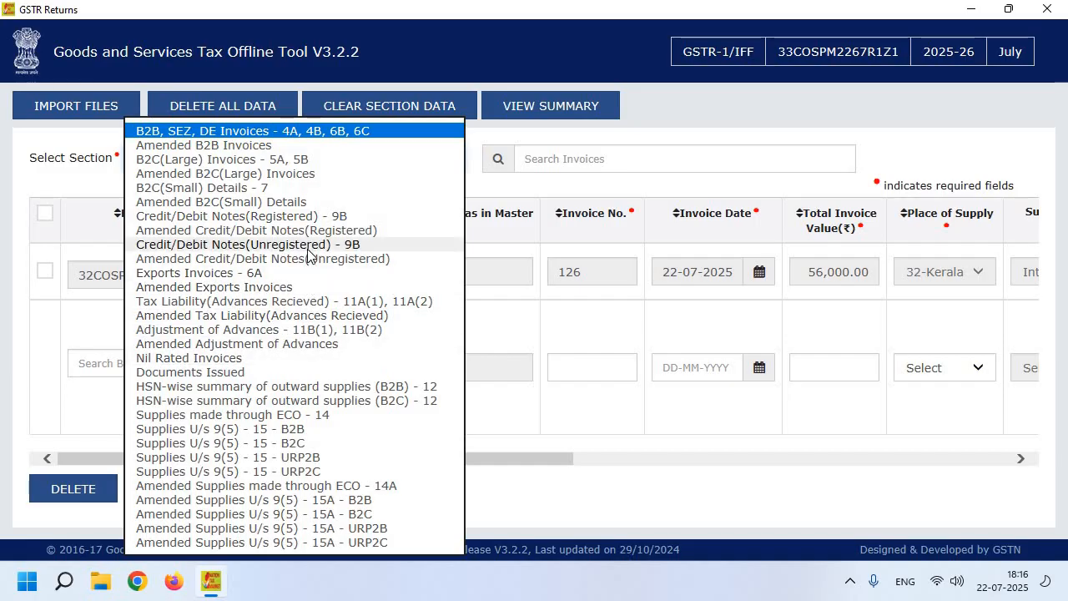
left_click(305, 187)
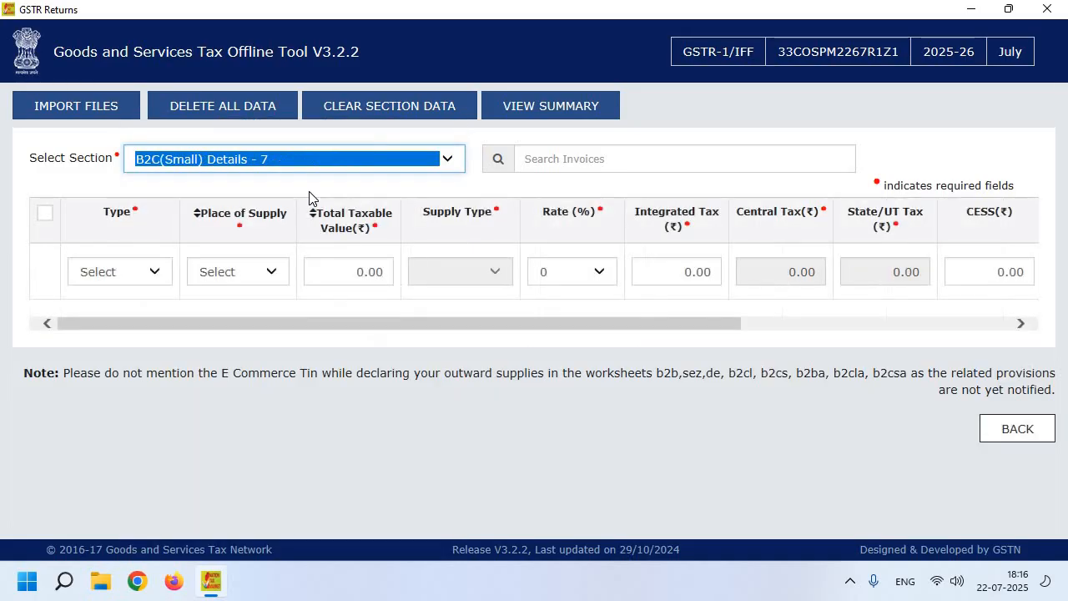
left_click(92, 274)
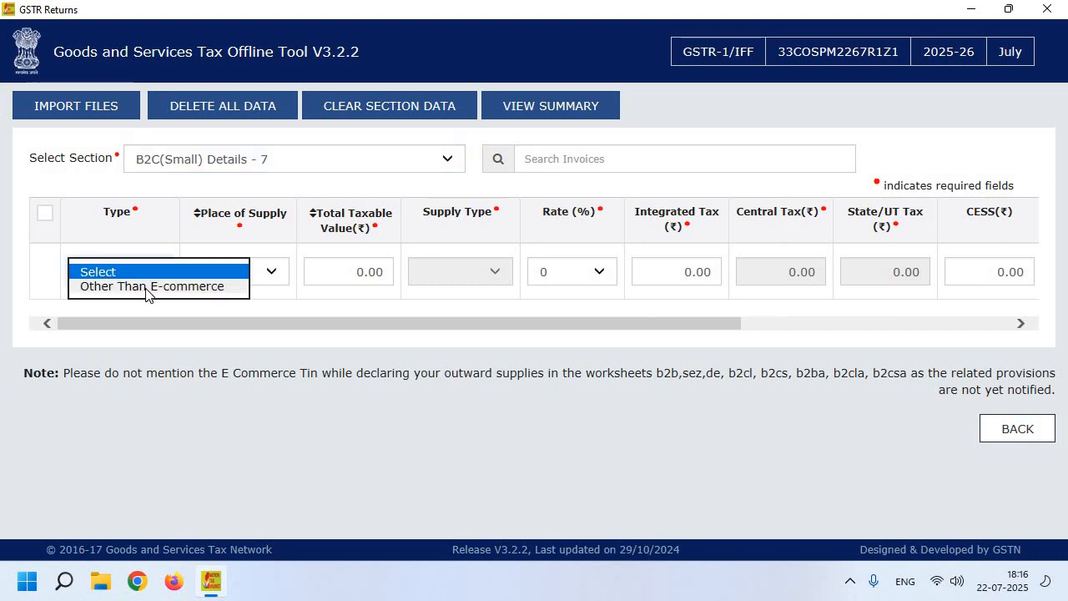
left_click(147, 287)
left_click(227, 275)
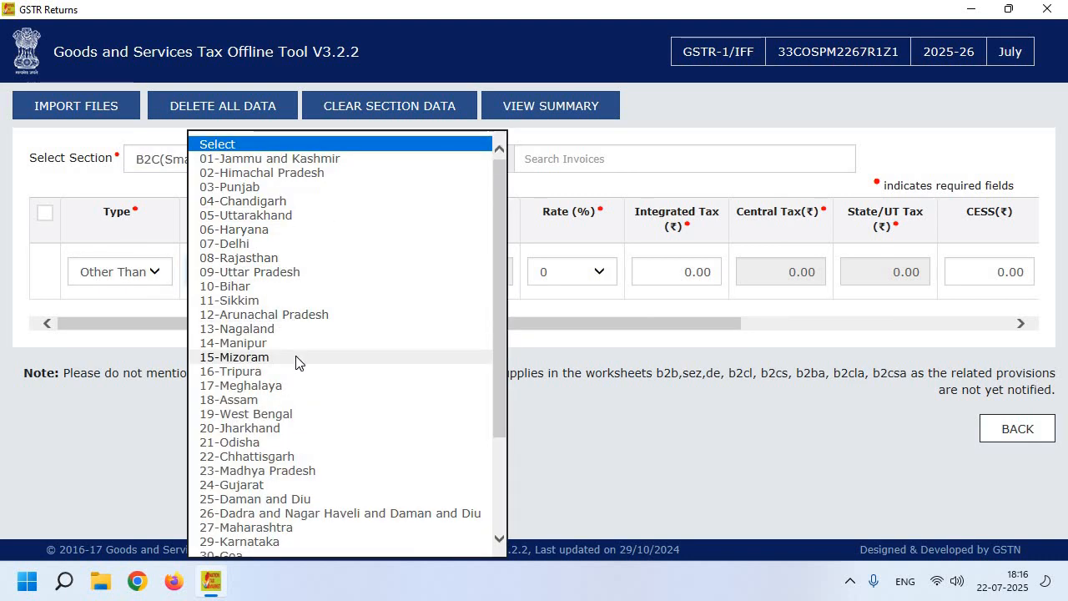
scroll(315, 436, "down", 3)
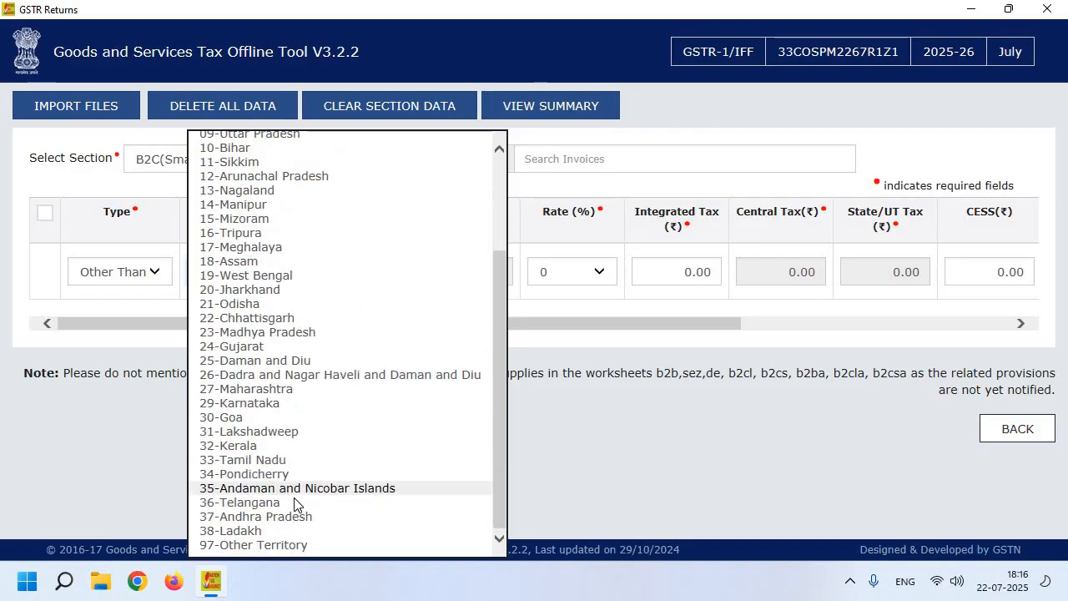
left_click(284, 455)
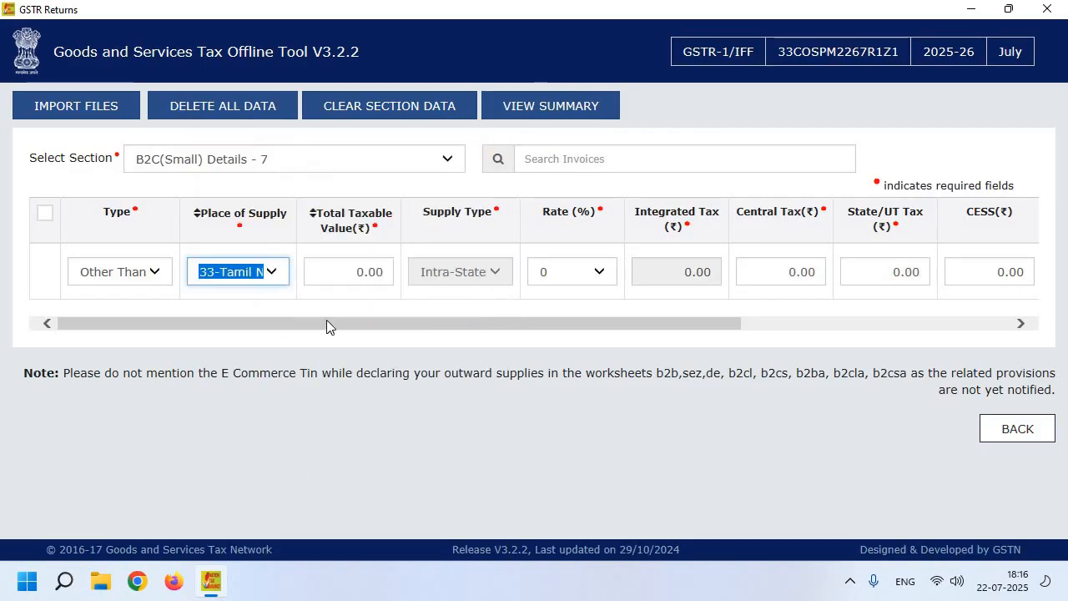
- Enter taxable value 45000 at rate 18% and save the B2C(Small) entry
left_click(381, 272)
type("4")
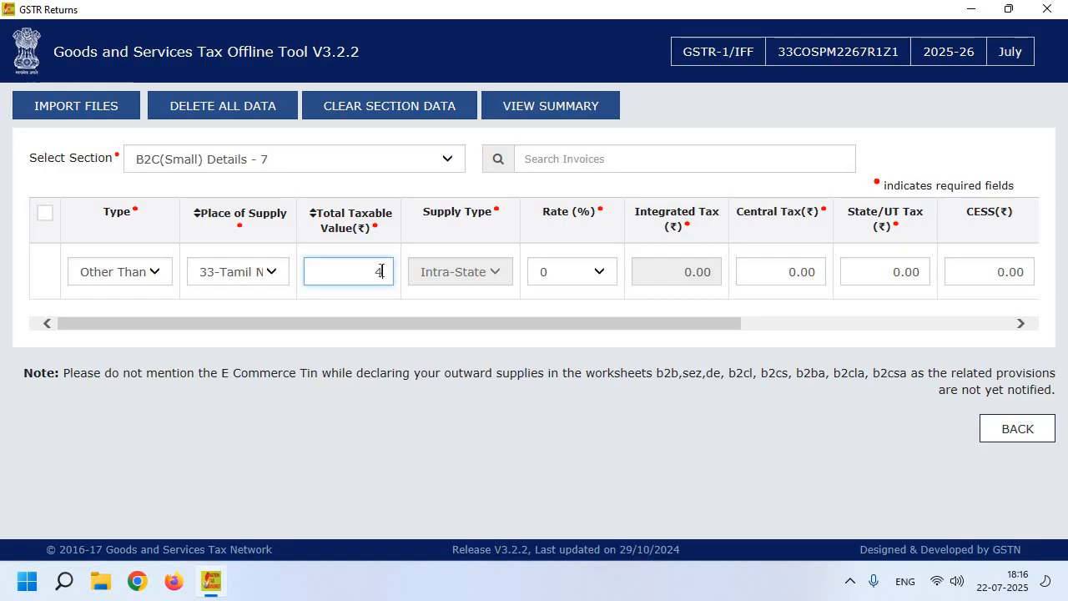
type("5000")
left_click(565, 272)
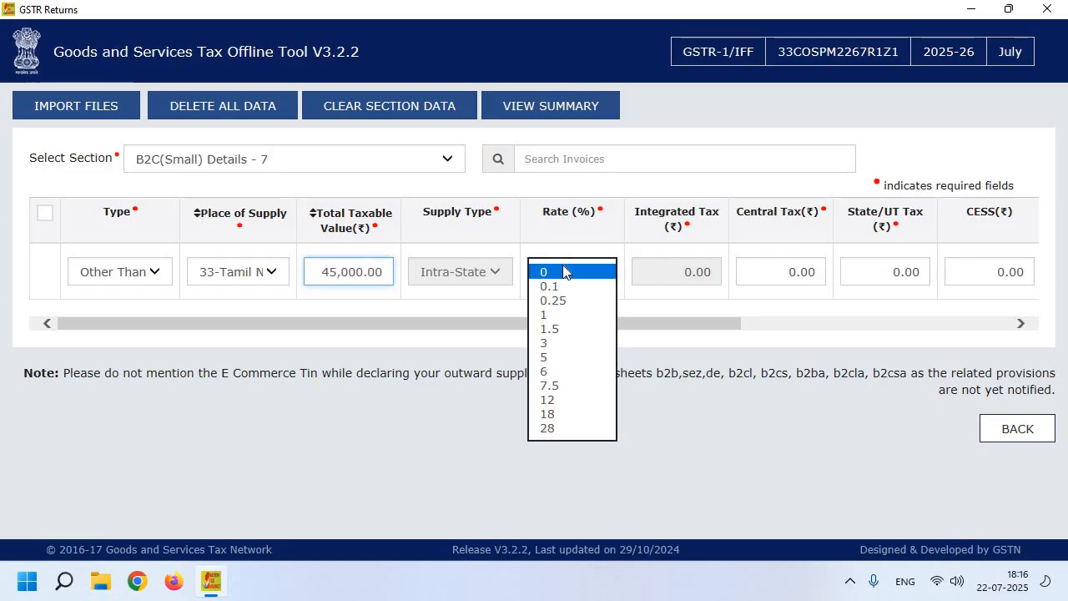
left_click(548, 414)
left_click_drag(725, 326, 1045, 329)
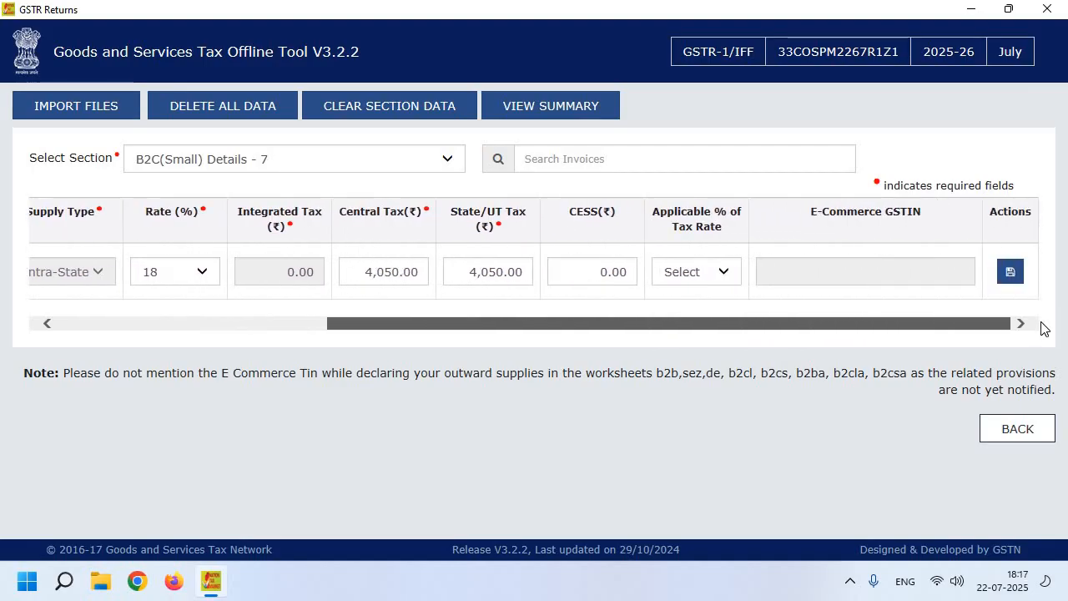
left_click(1011, 274)
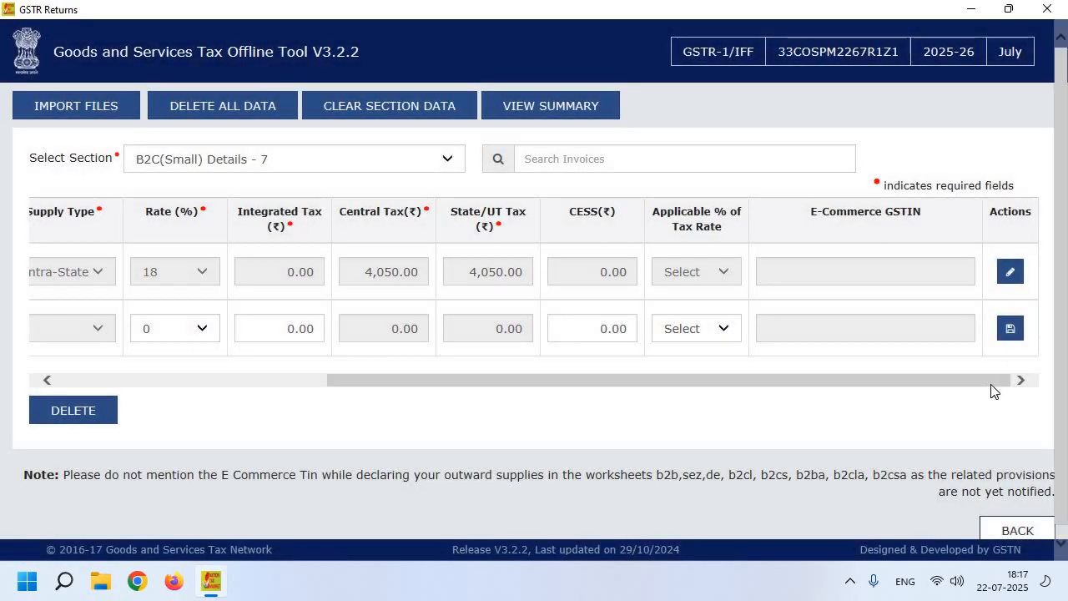
- Switch the section to HSN-wise summary of outward supplies (B2B) - 12 and select the HSN code field
left_click_drag(991, 383, 380, 390)
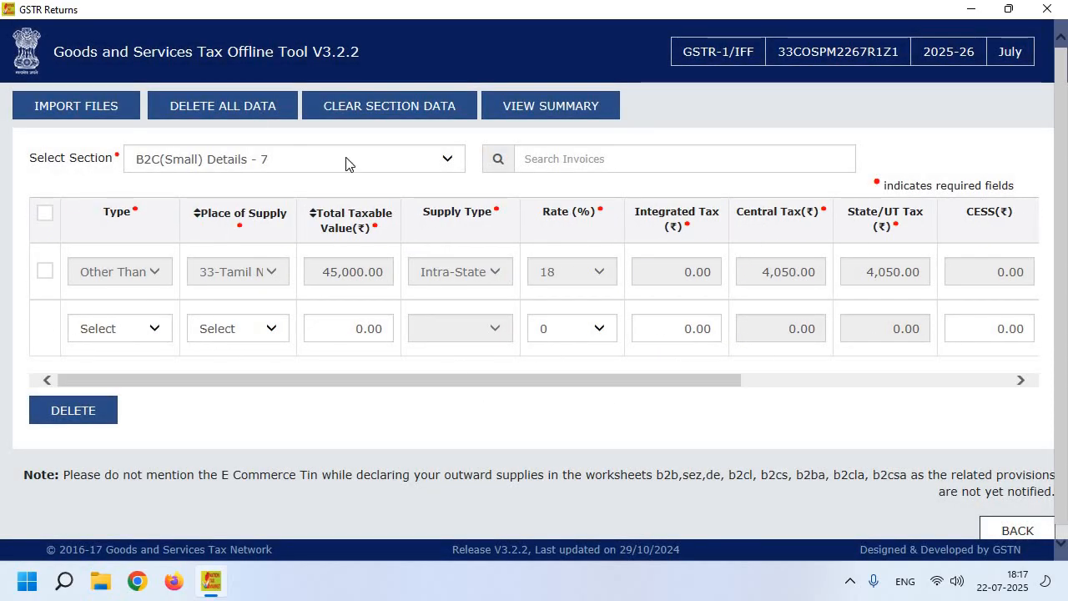
left_click(319, 162)
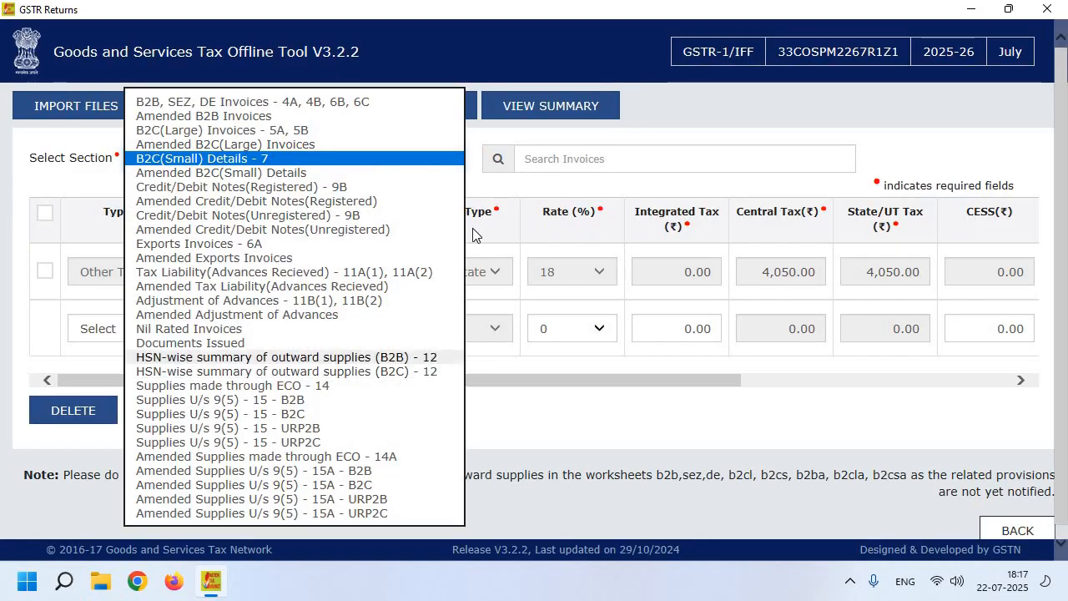
left_click(669, 105)
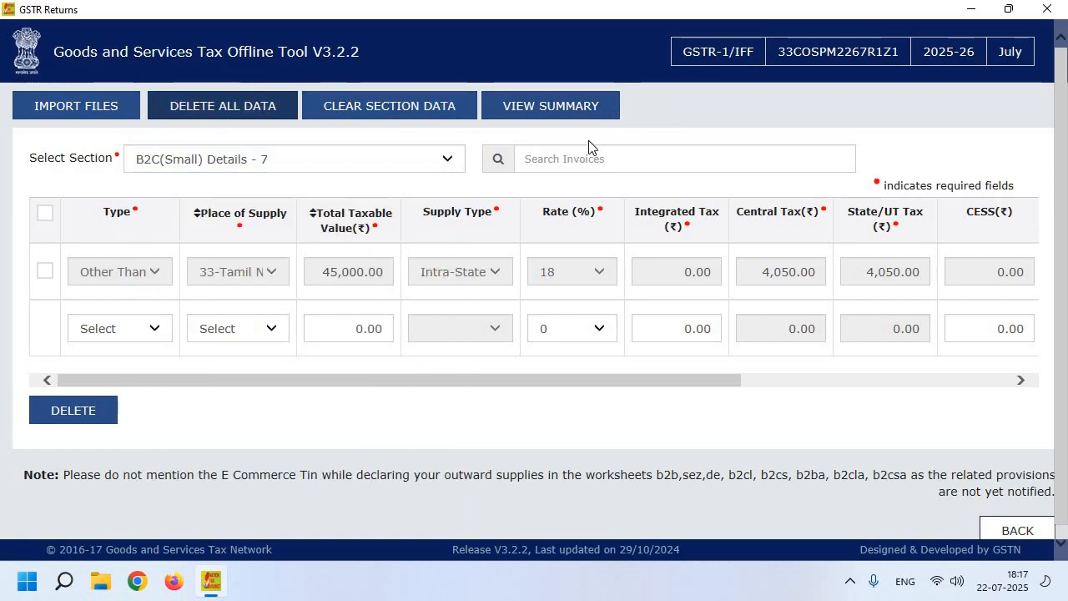
left_click(261, 162)
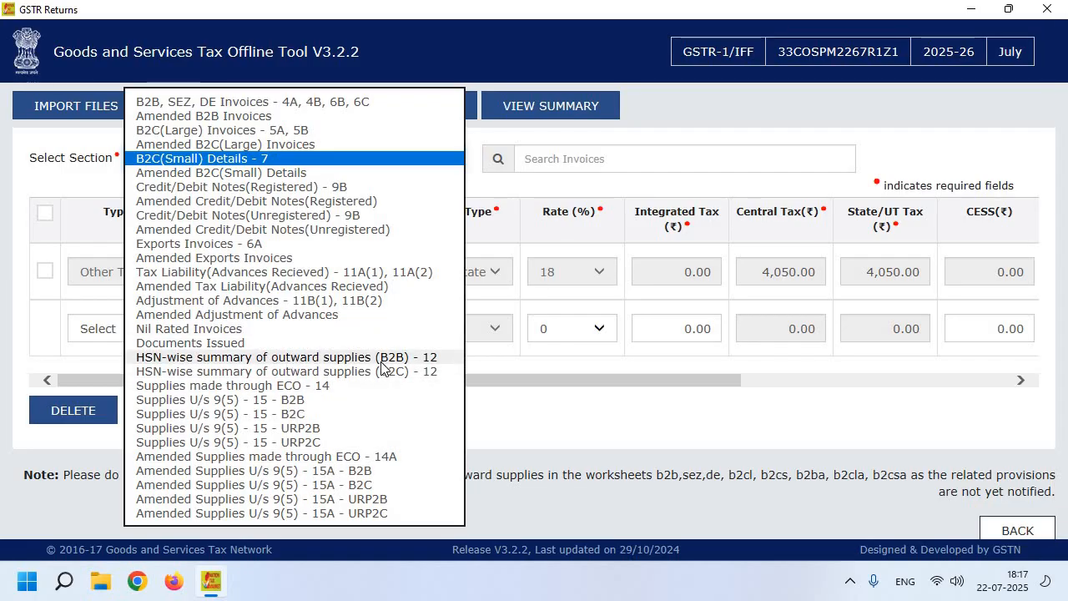
left_click(407, 361)
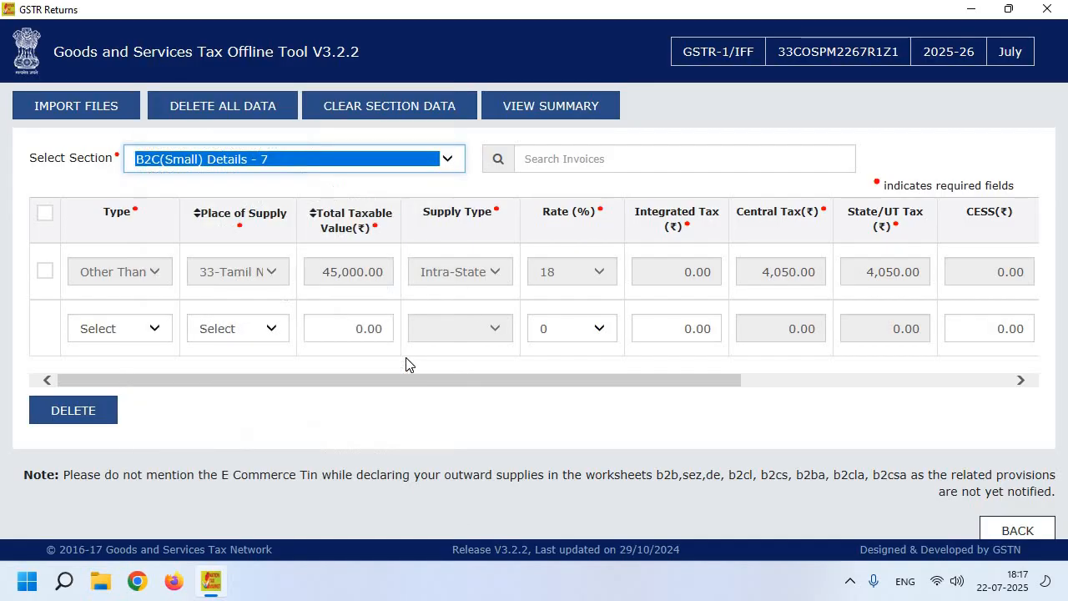
left_click(112, 296)
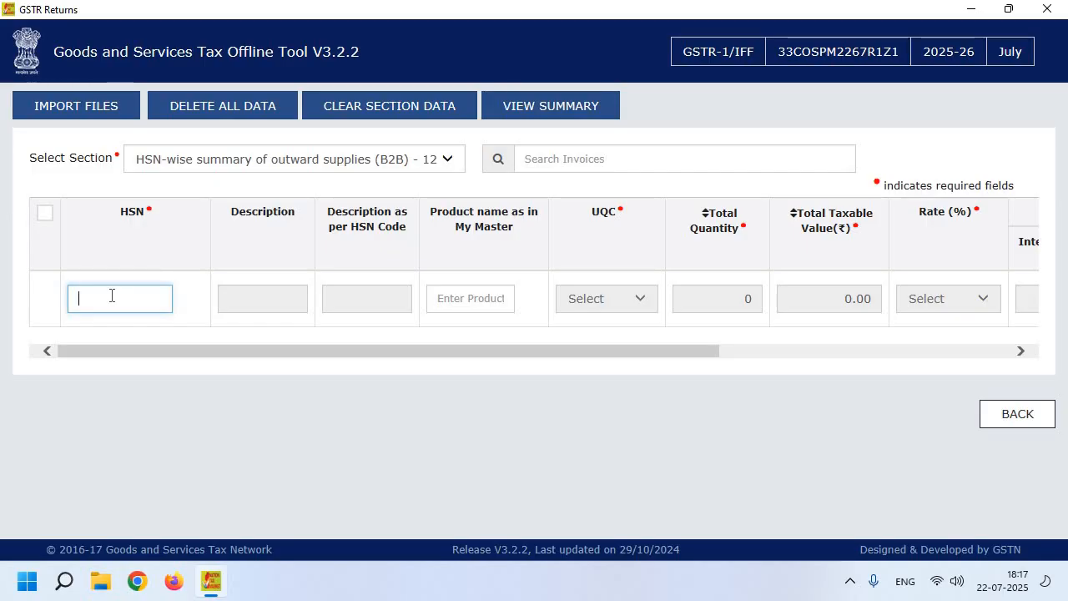
- Choose HSN 8509 and set the unit of quantity to NOS-NUMBERS
type("850")
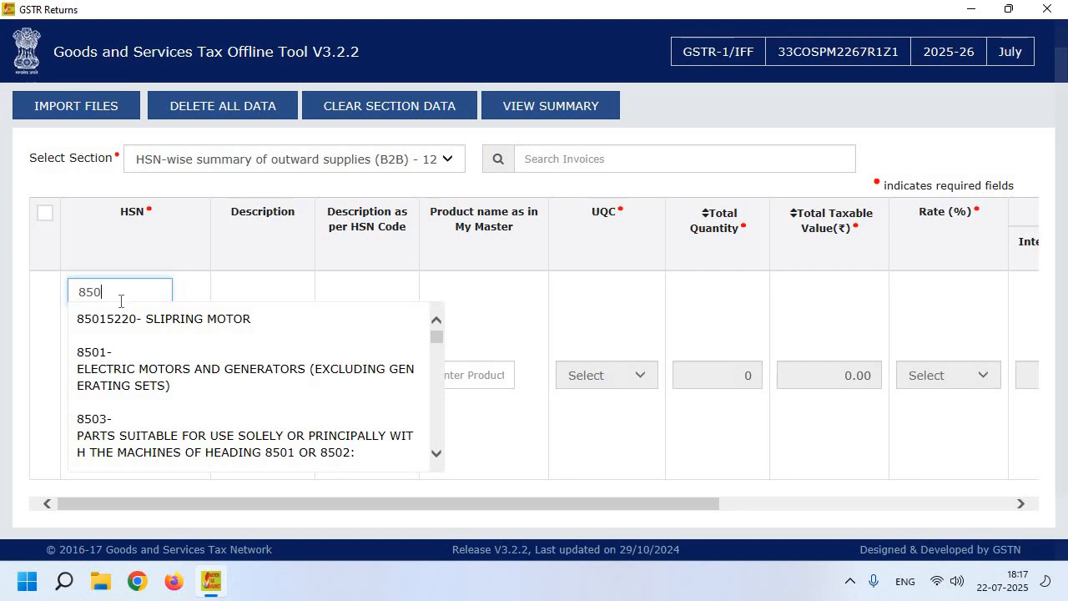
scroll(181, 368, "down", 5)
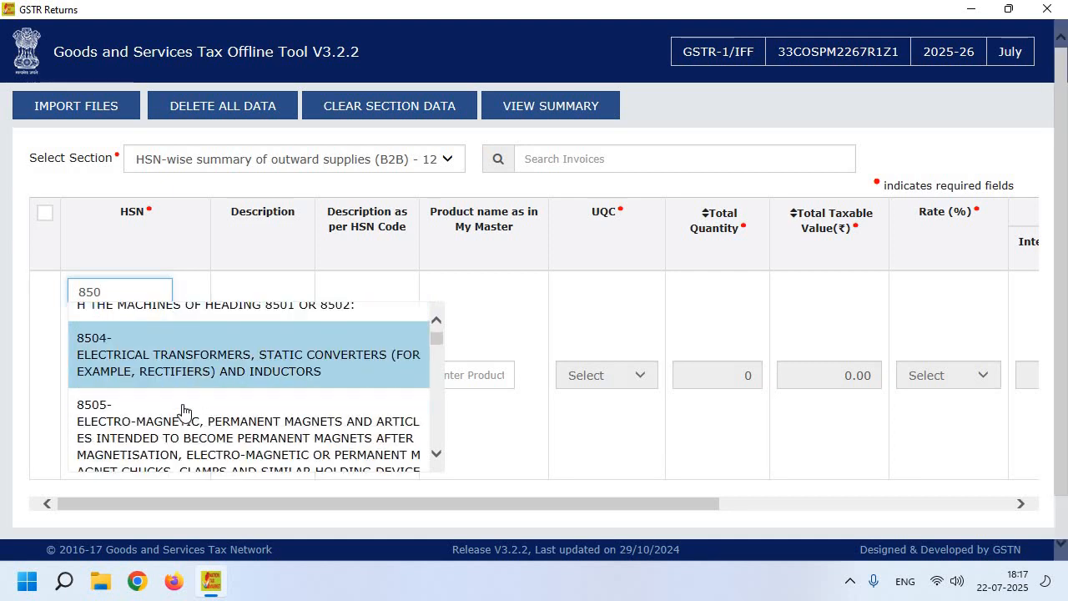
scroll(222, 419, "down", 1)
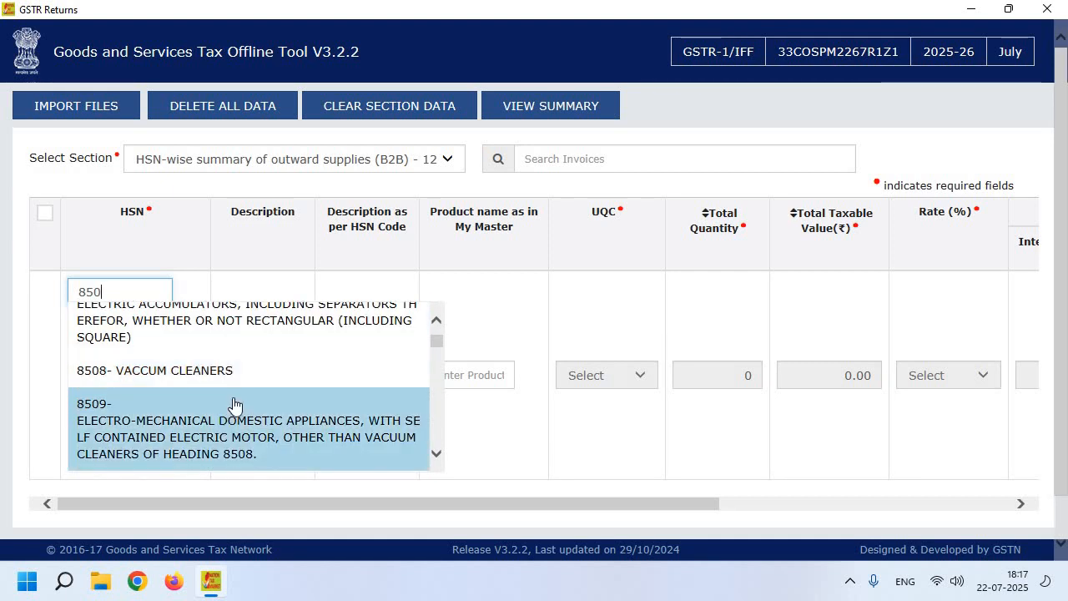
left_click(247, 430)
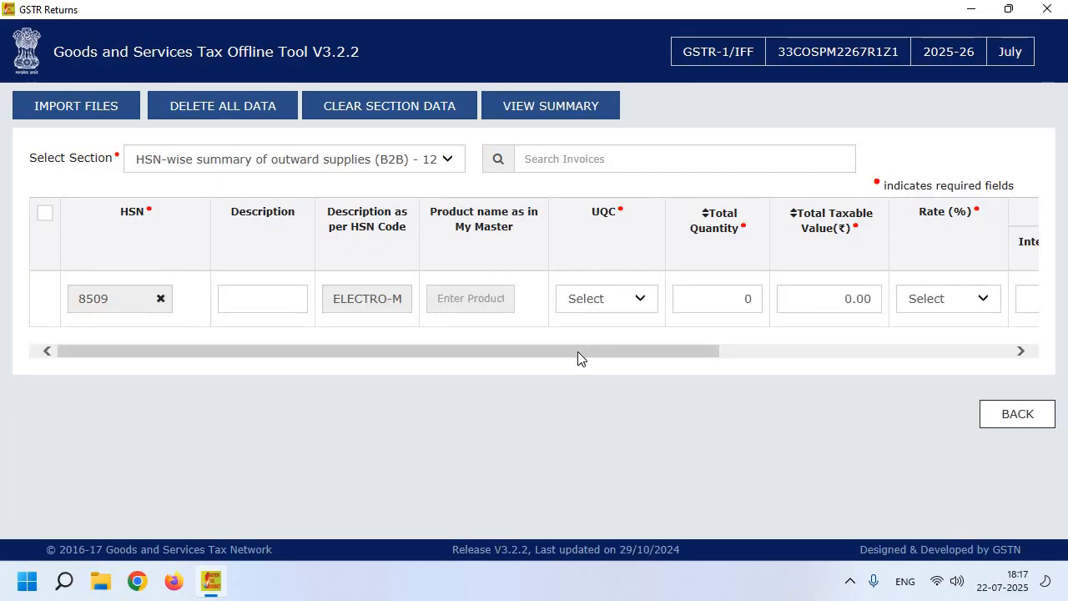
left_click_drag(578, 351, 732, 348)
left_click(410, 301)
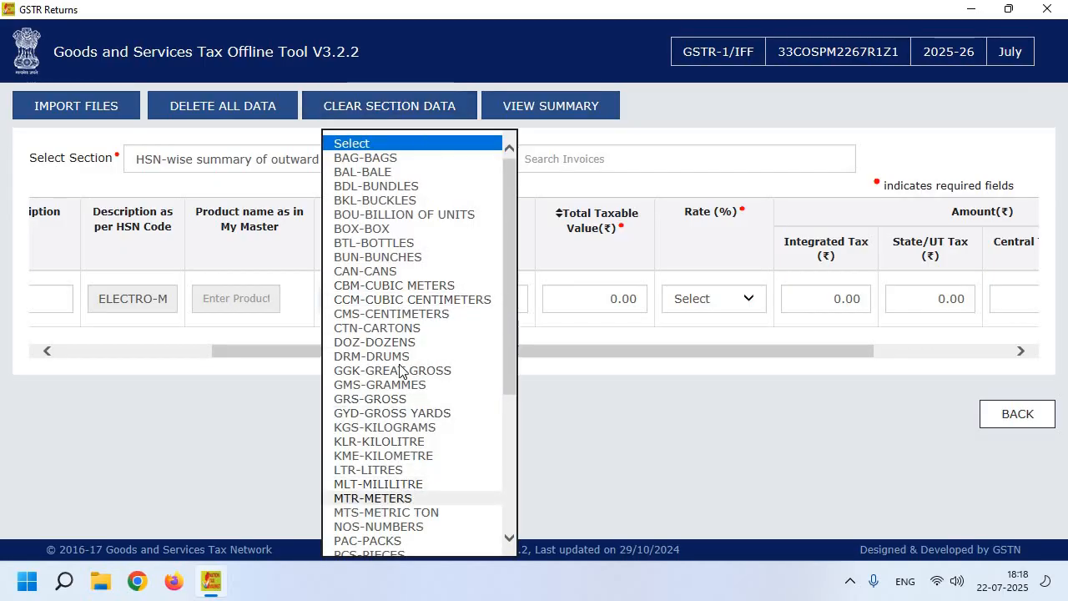
scroll(389, 375, "down", 5)
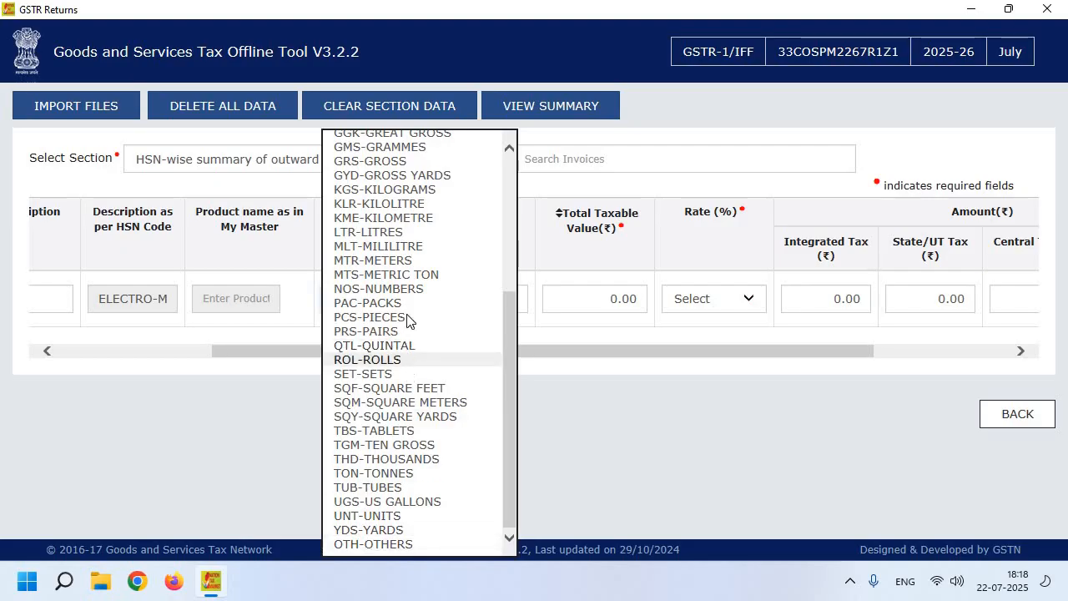
scroll(406, 317, "up", 3)
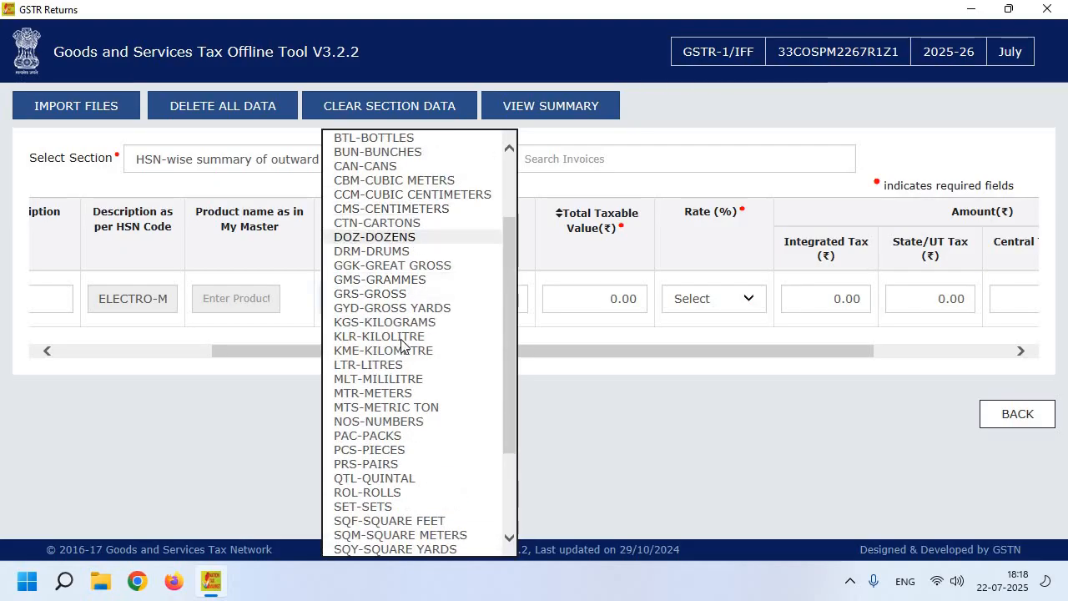
left_click(393, 422)
- Enter quantity 25 and taxable value 450000 at rate 18, then save the HSN row
left_click(499, 303)
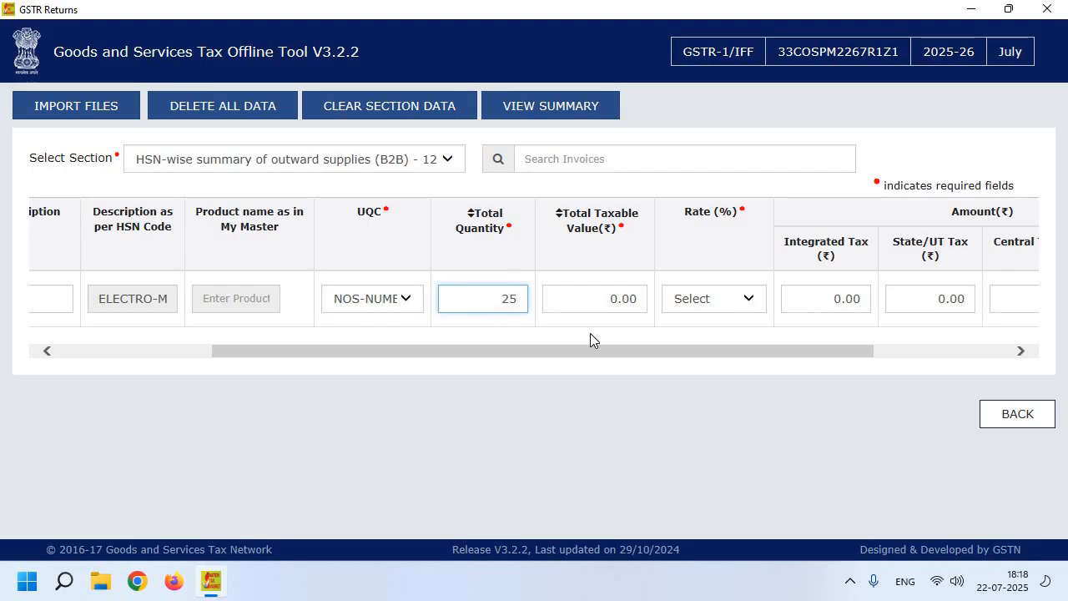
left_click(614, 287)
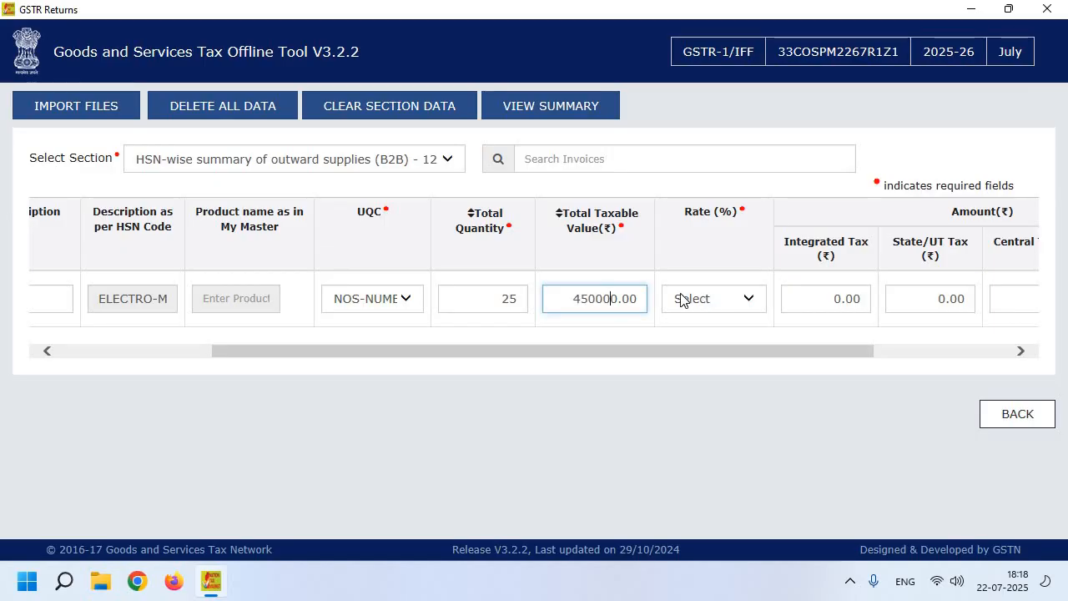
left_click(685, 298)
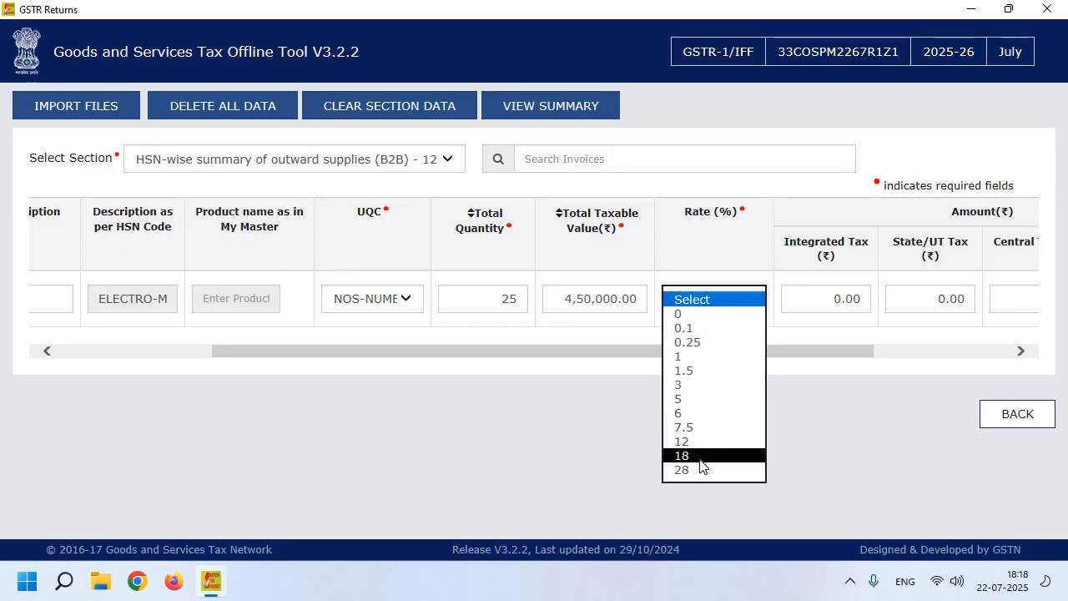
left_click(701, 456)
left_click_drag(816, 407, 1065, 384)
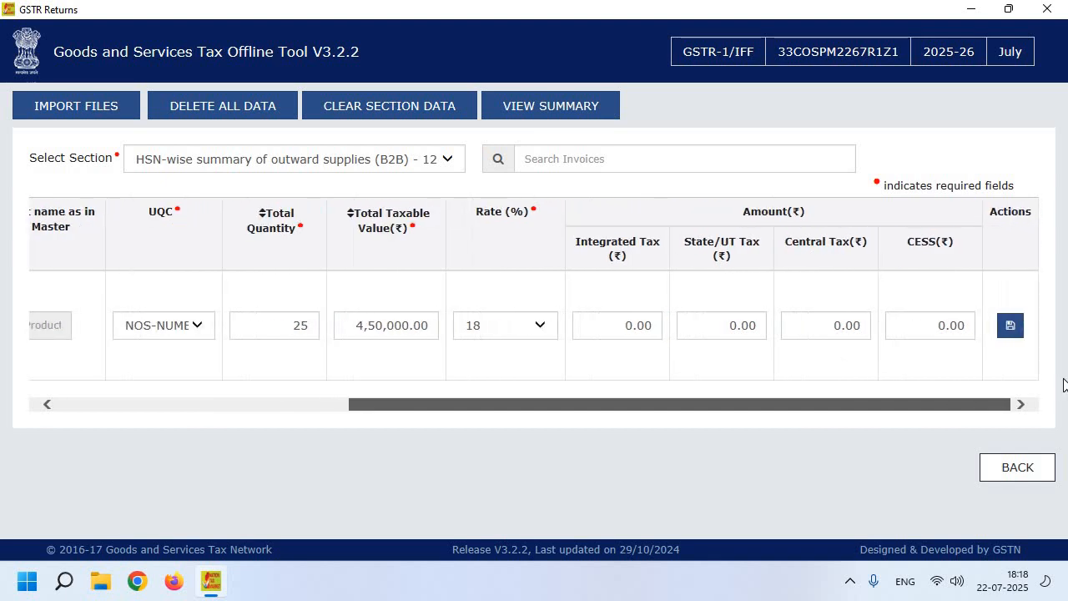
left_click(629, 332)
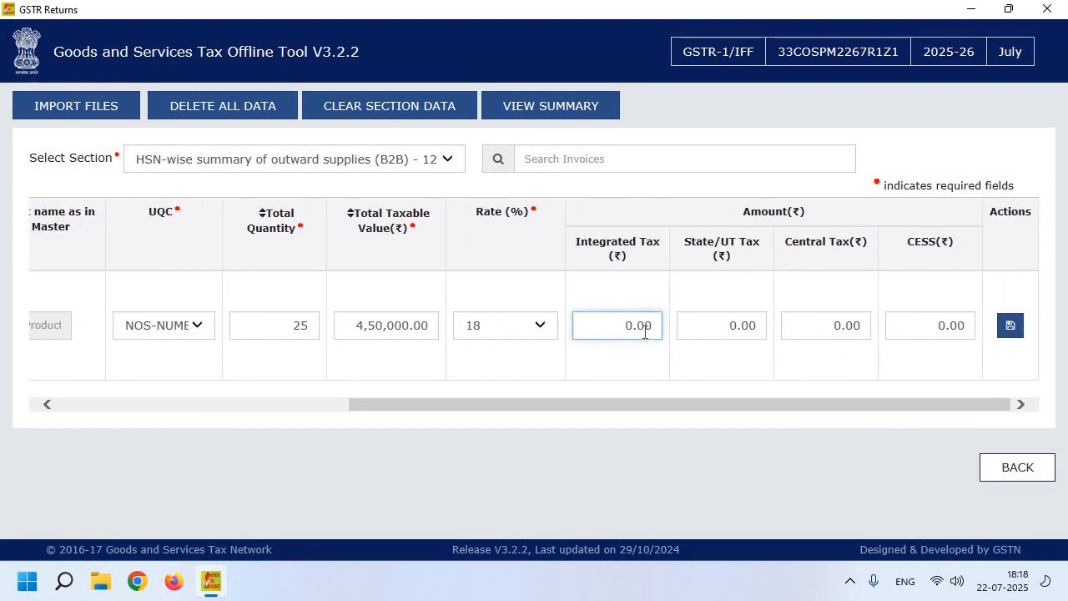
left_click(709, 324)
left_click(847, 325)
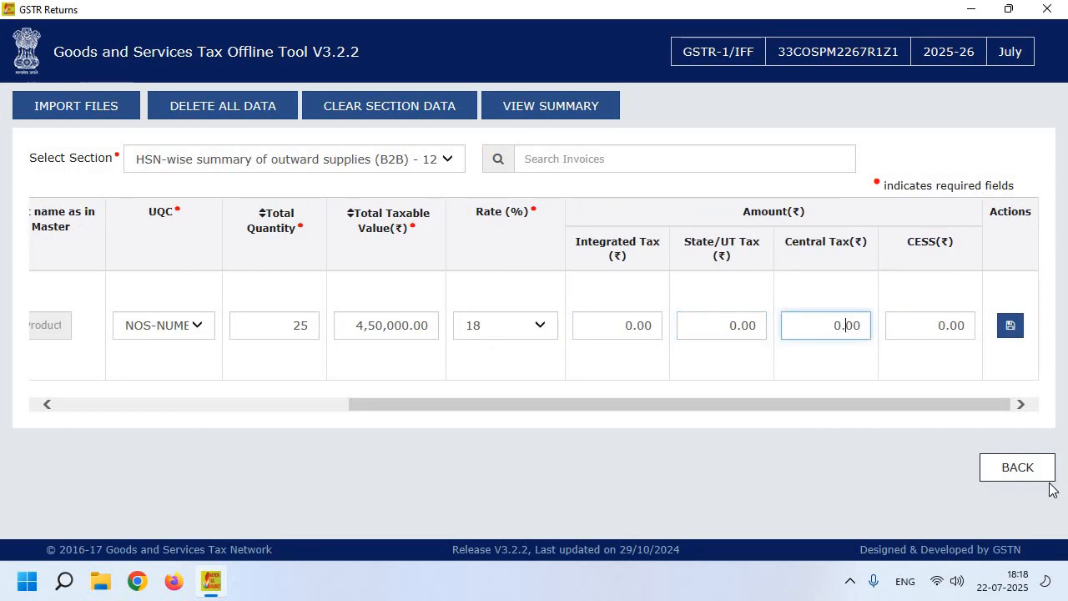
left_click(1009, 325)
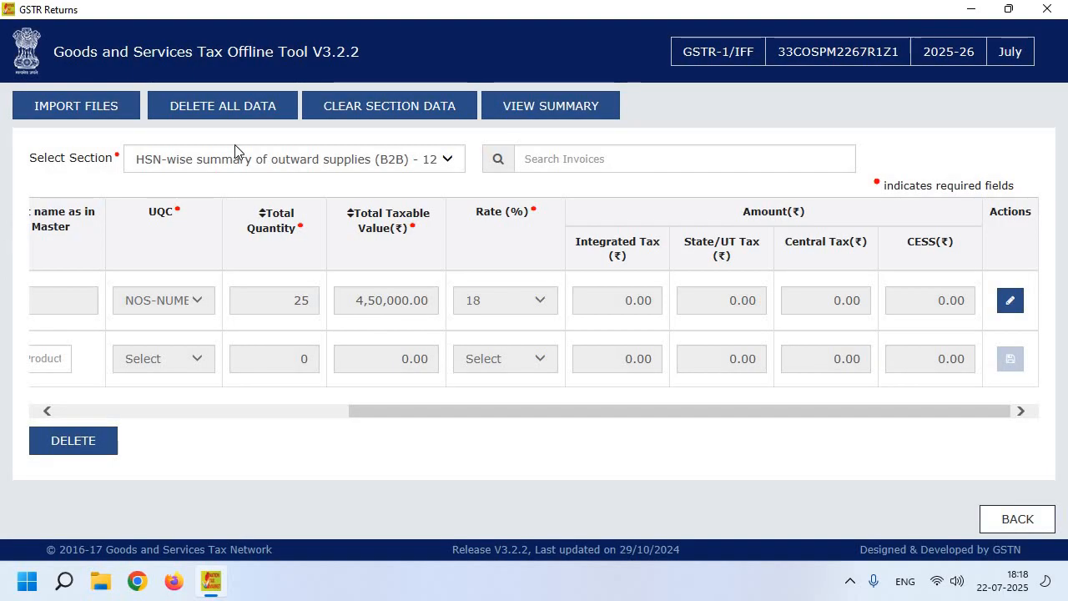
- Open the return summary and check the B2C(Small) Details entries
left_click(234, 147)
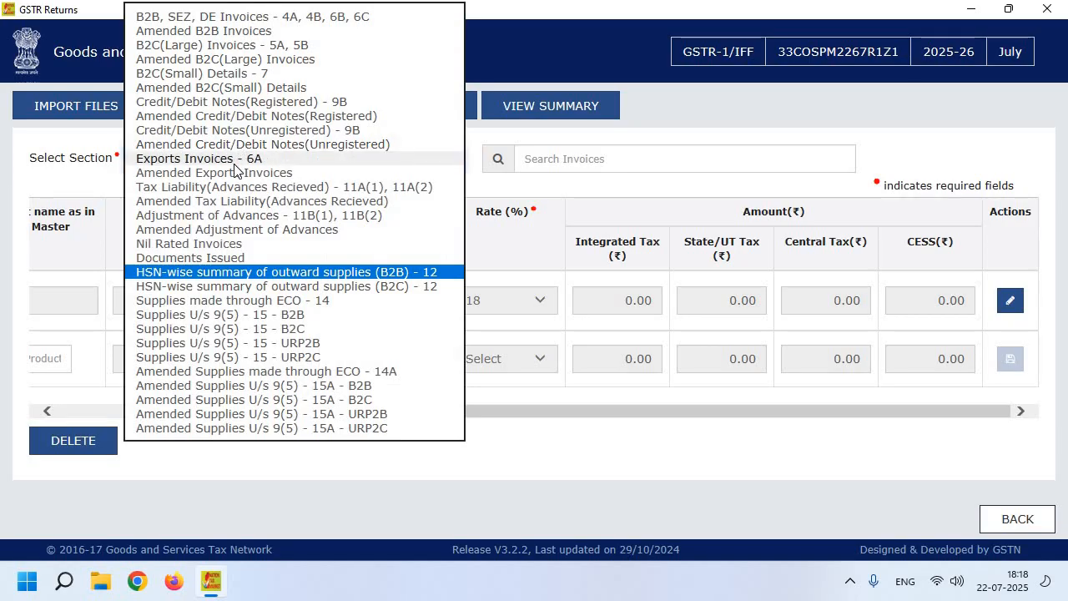
left_click(738, 105)
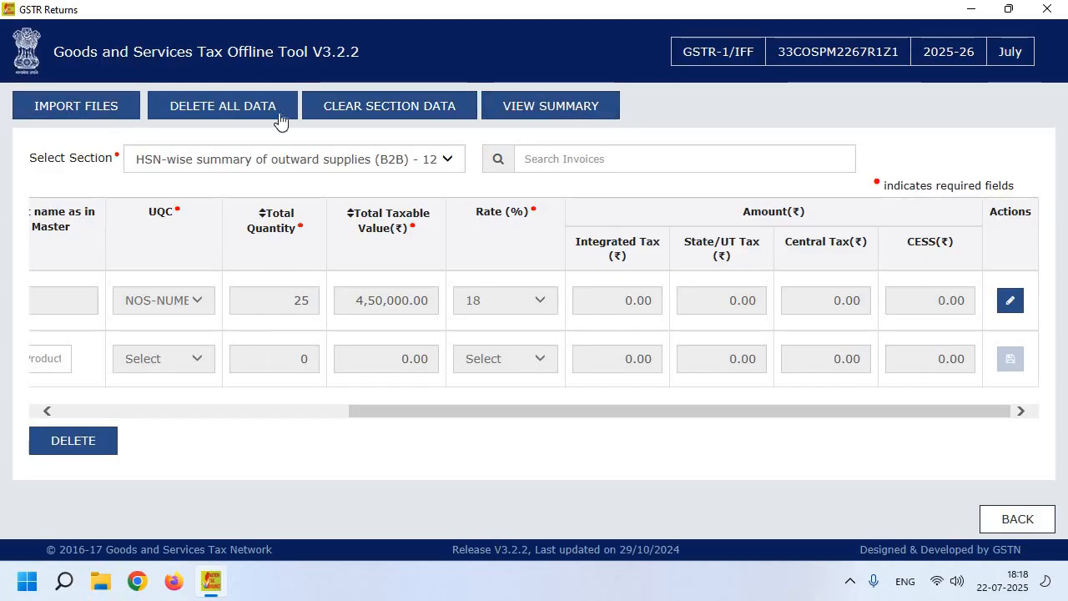
left_click(508, 105)
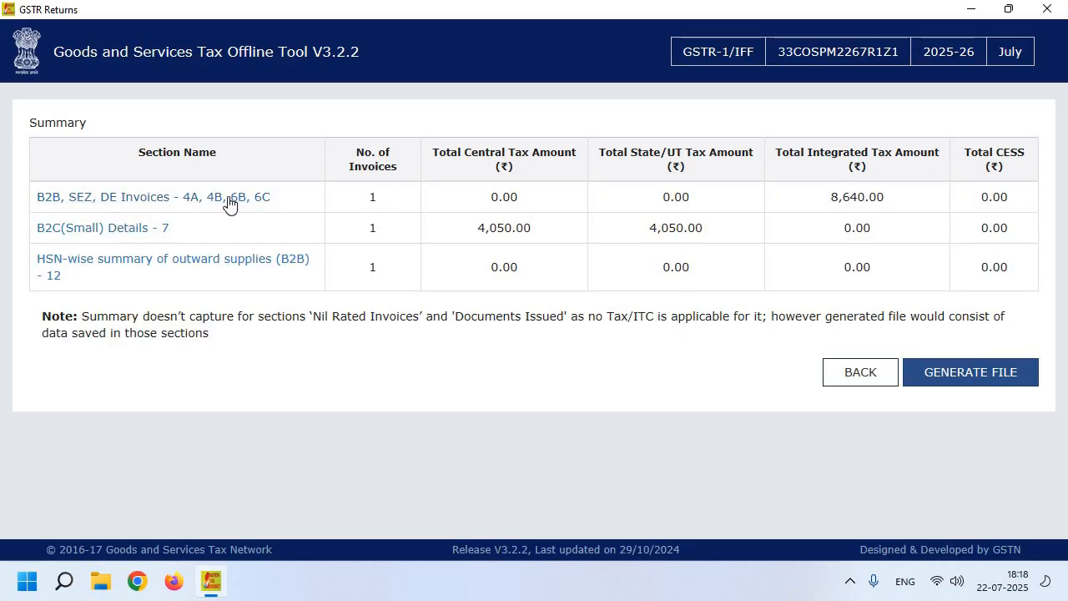
left_click(155, 238)
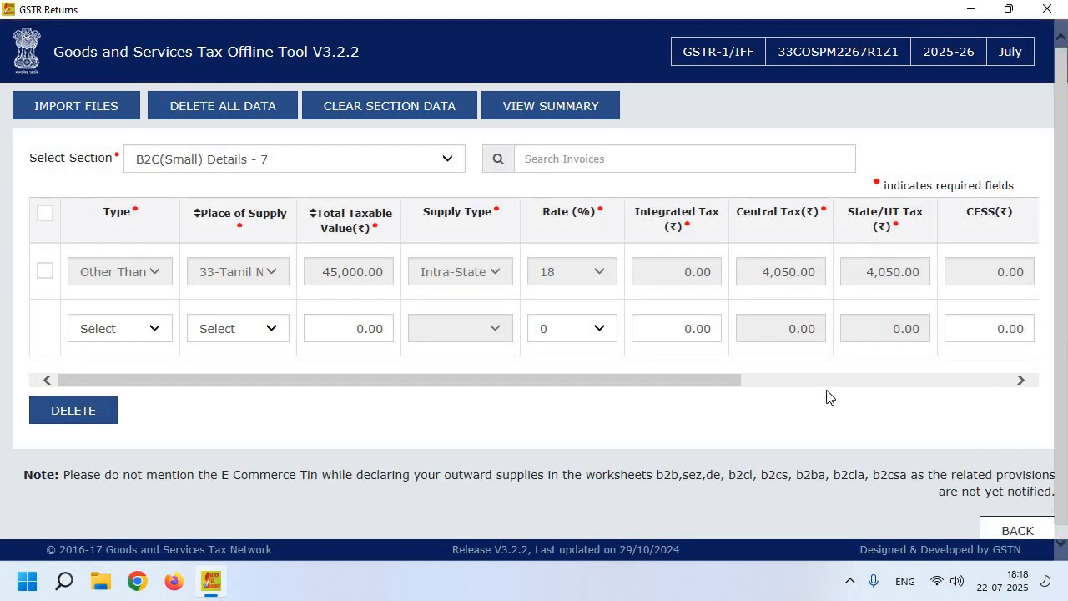
- Proceed and confirm the return details, then generate the JSON file from the summary
left_click(1010, 533)
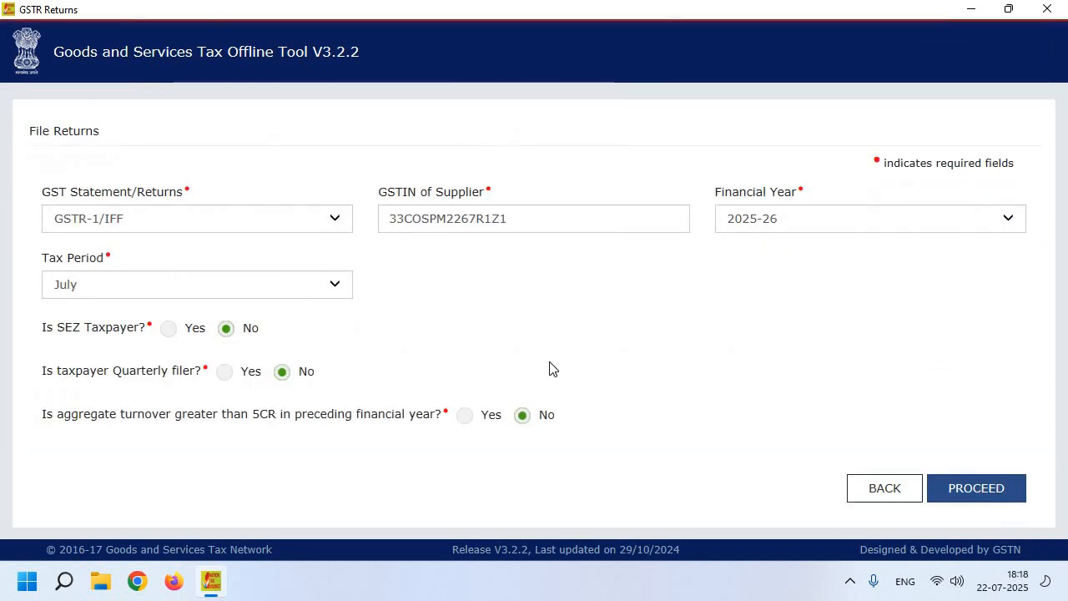
left_click(986, 488)
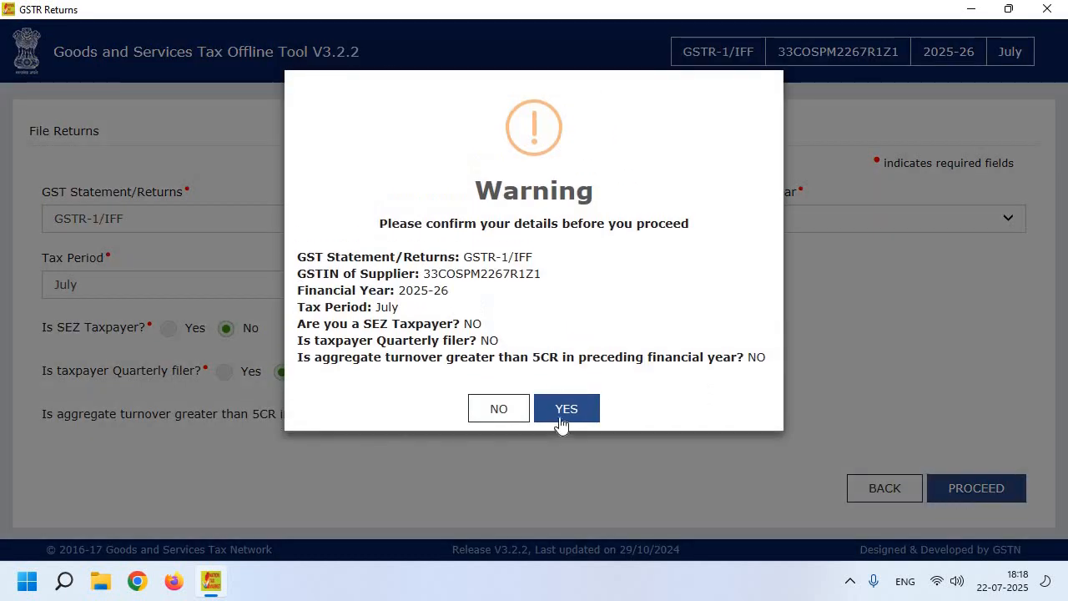
left_click(589, 410)
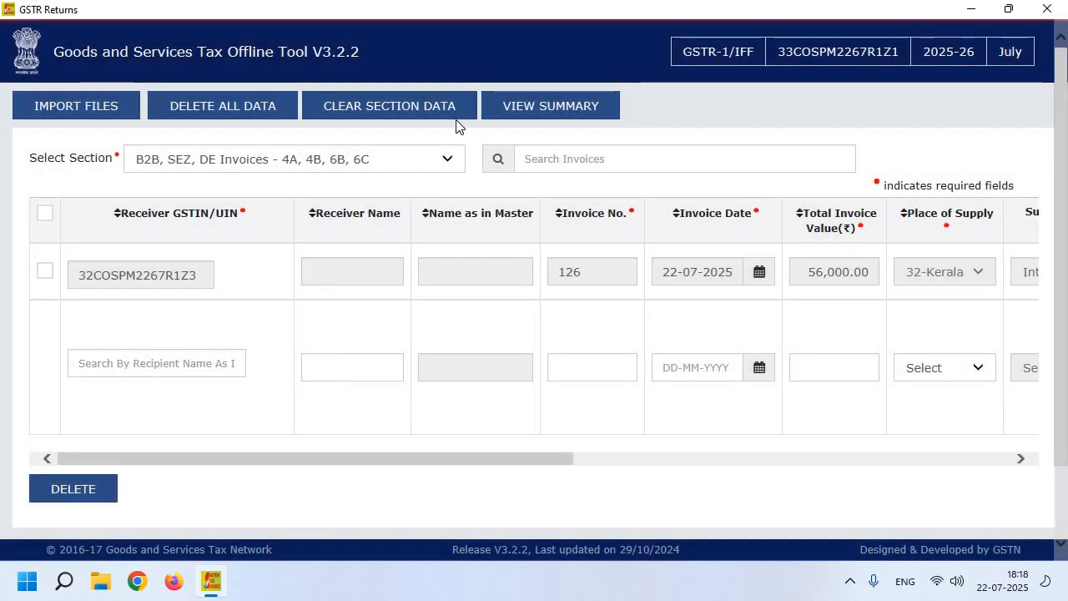
left_click(527, 109)
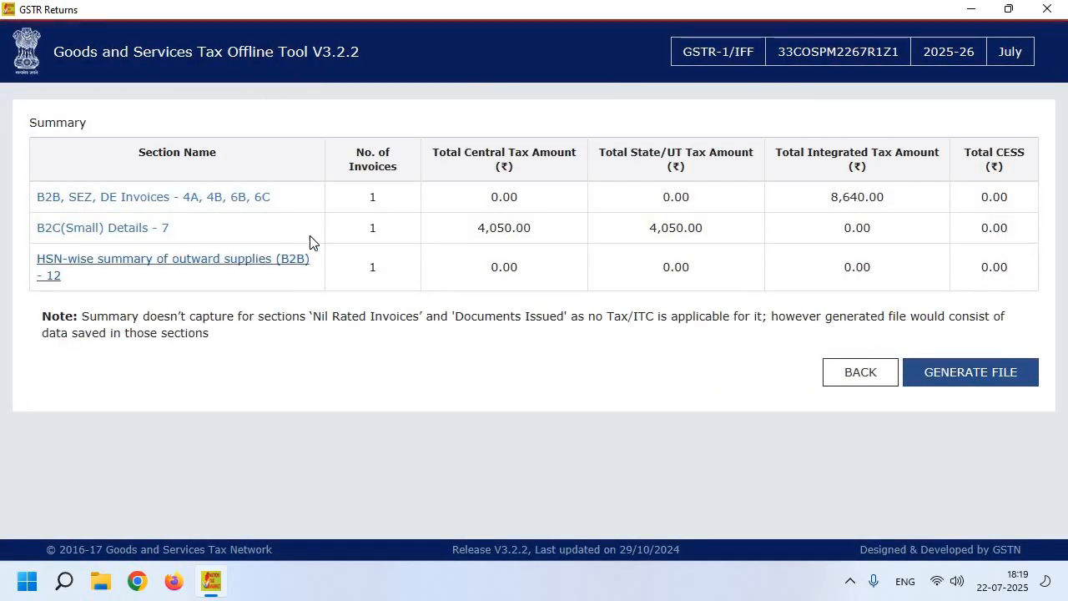
left_click(1010, 382)
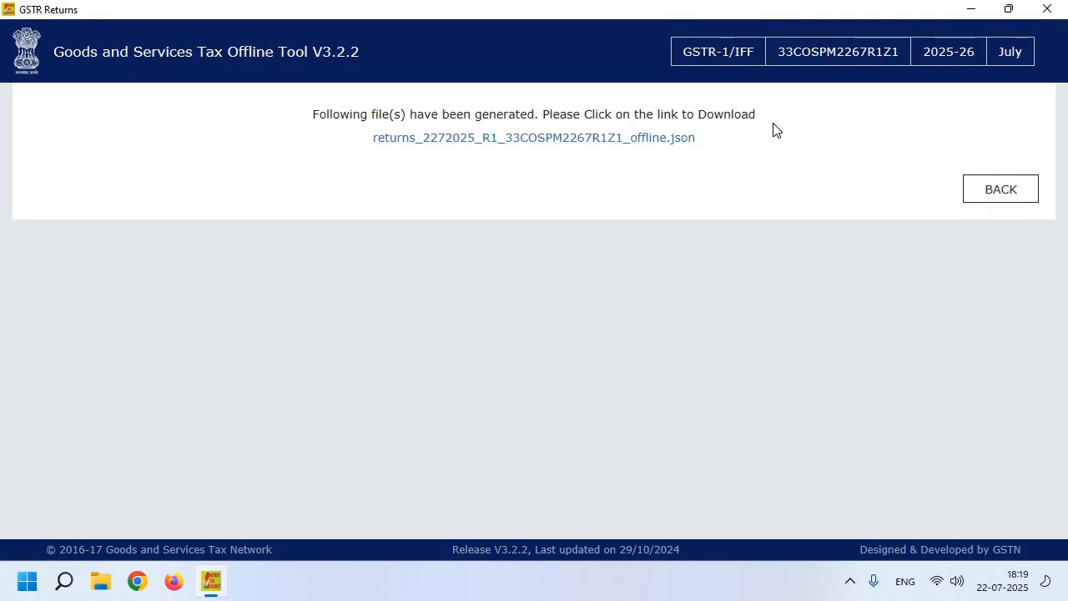
- Save the generated returns JSON file into Downloads, then minimize the offline tool
left_click(672, 139)
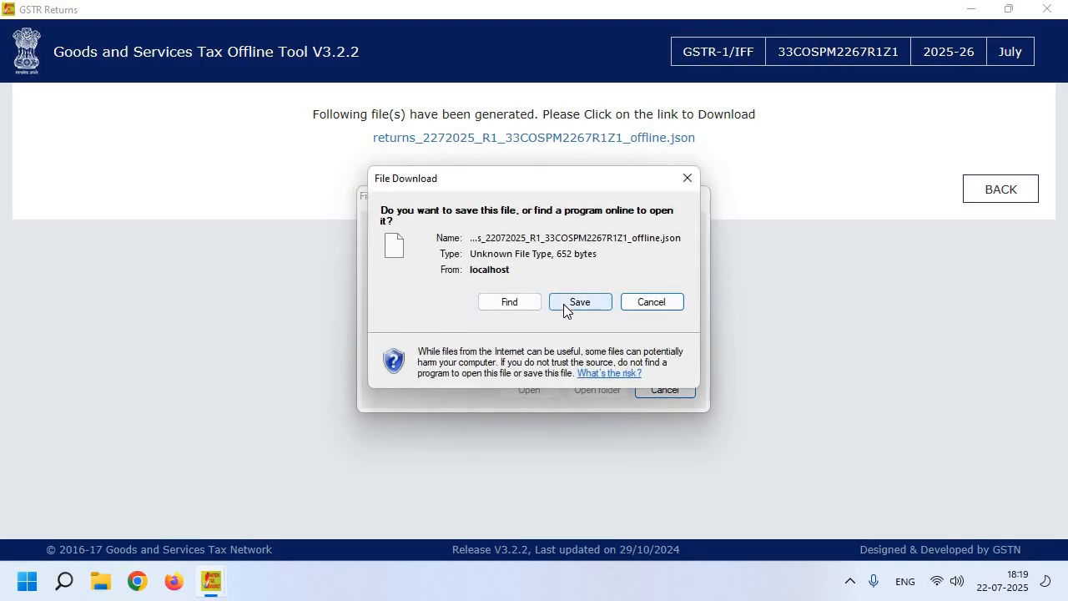
left_click(564, 305)
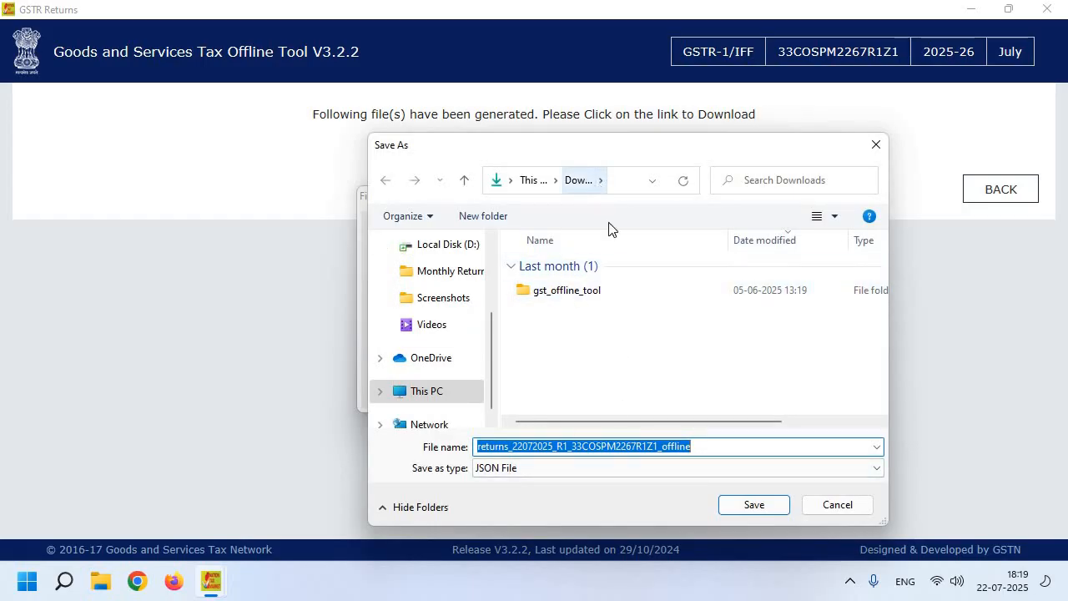
left_click(755, 506)
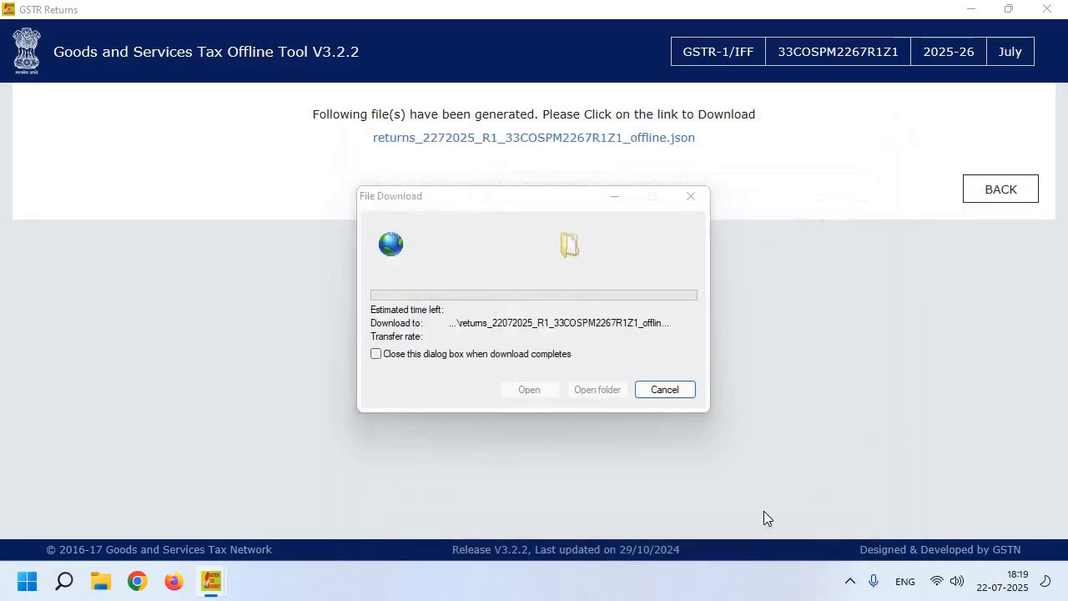
left_click(691, 197)
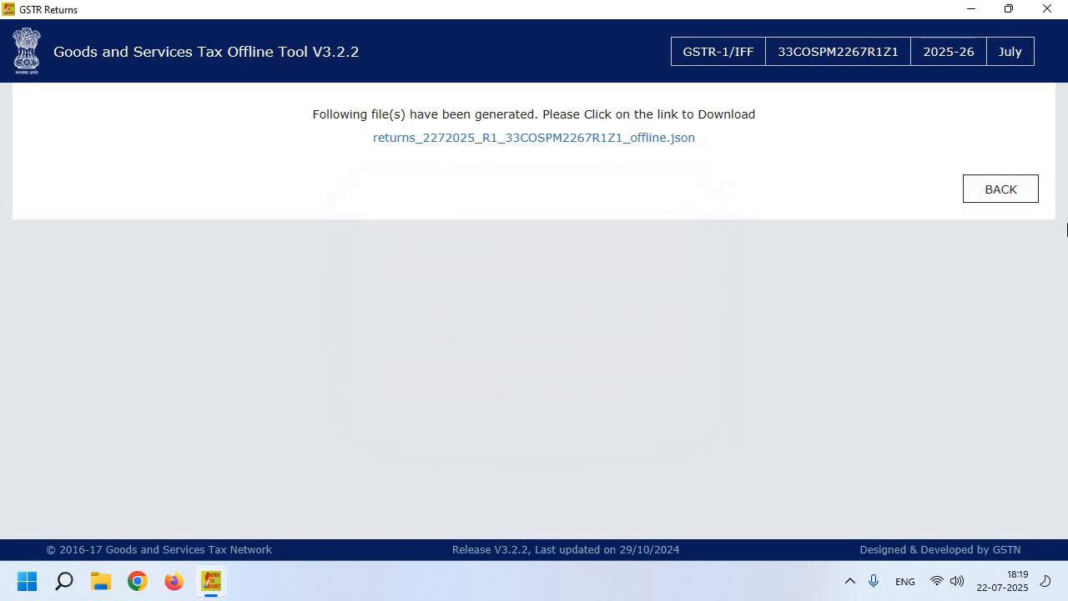
left_click(1037, 192)
left_click(970, 9)
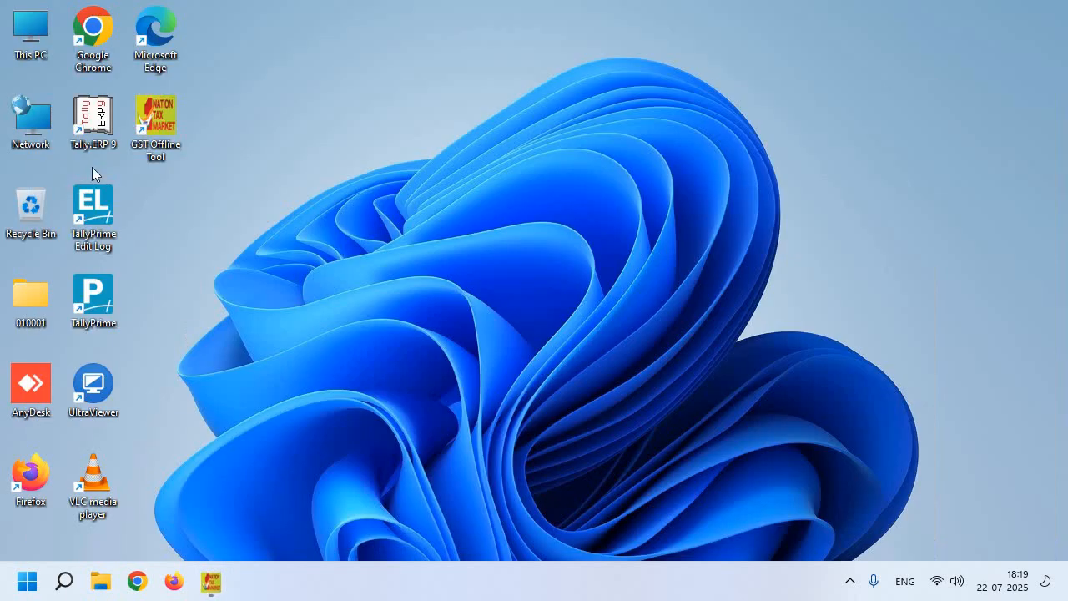
- Open Downloads from This PC, select the returns JSON file and maximize the window
double_click(49, 39)
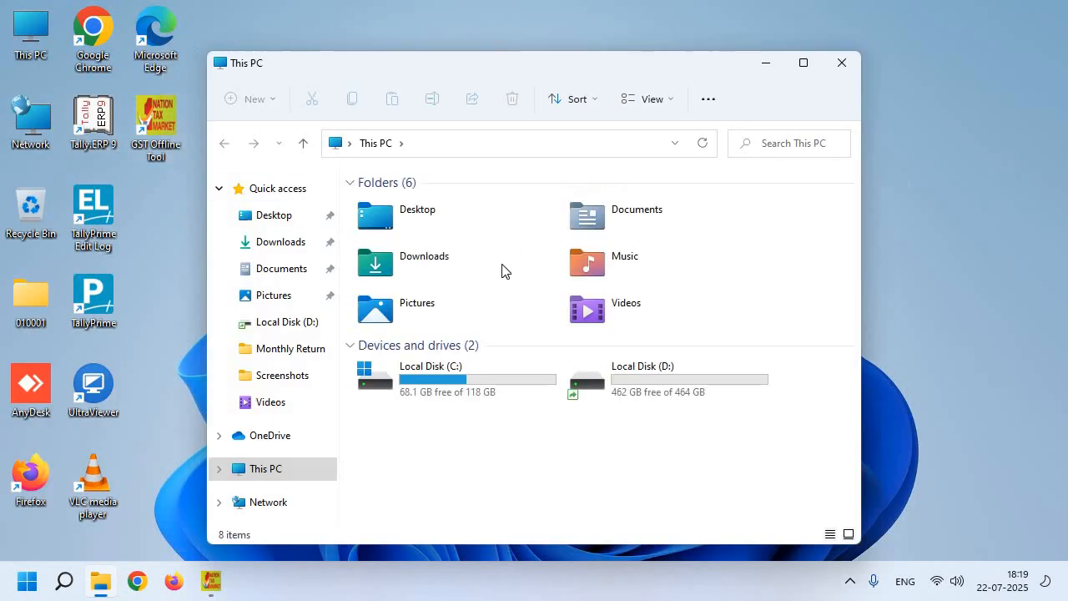
left_click(298, 241)
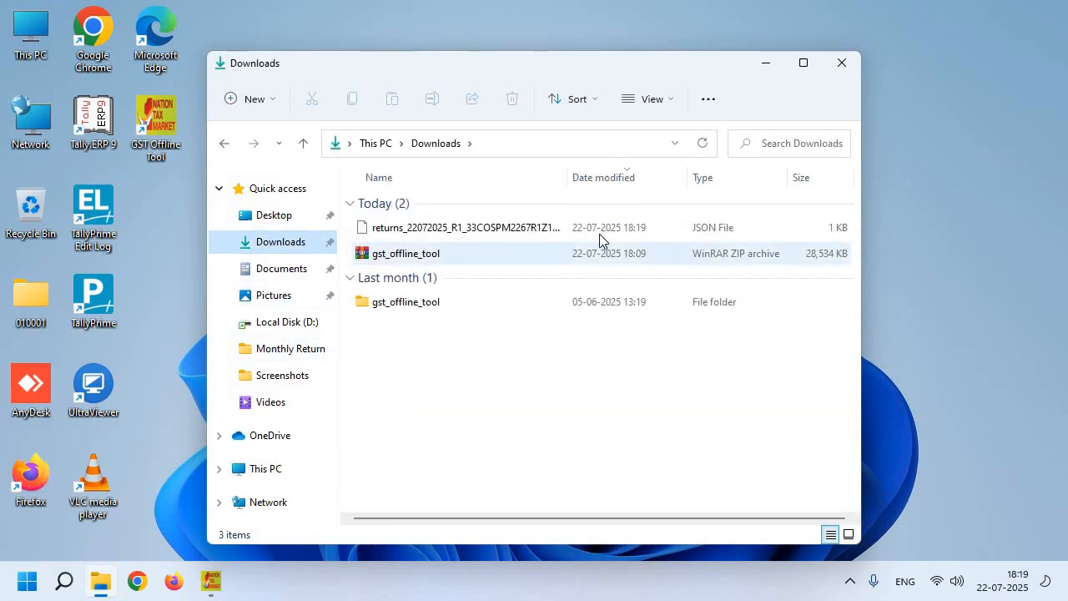
left_click(599, 234)
left_click(804, 62)
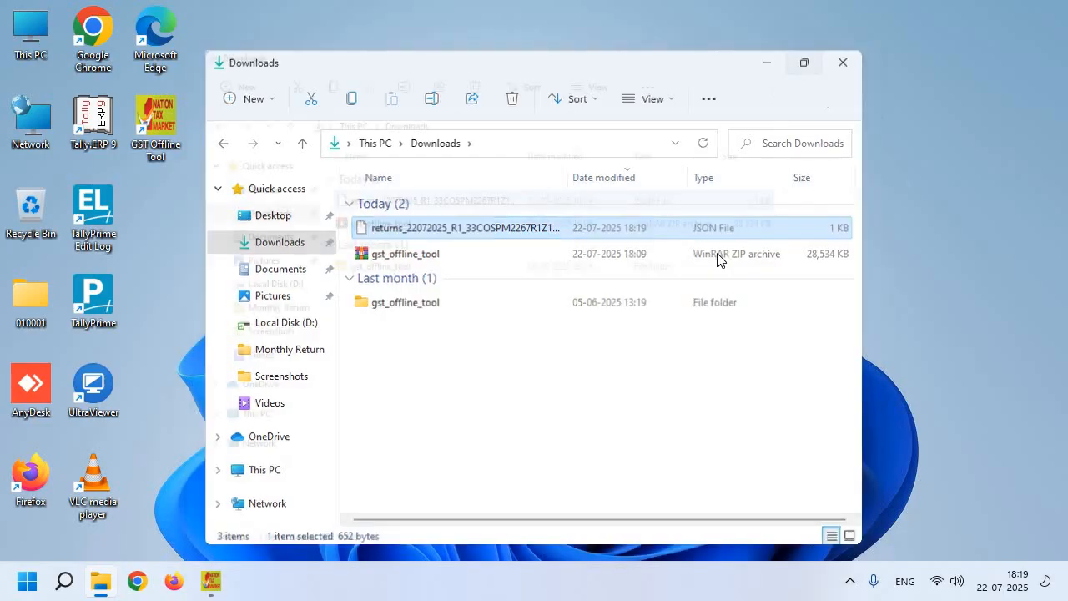
left_click_drag(678, 172, 619, 172)
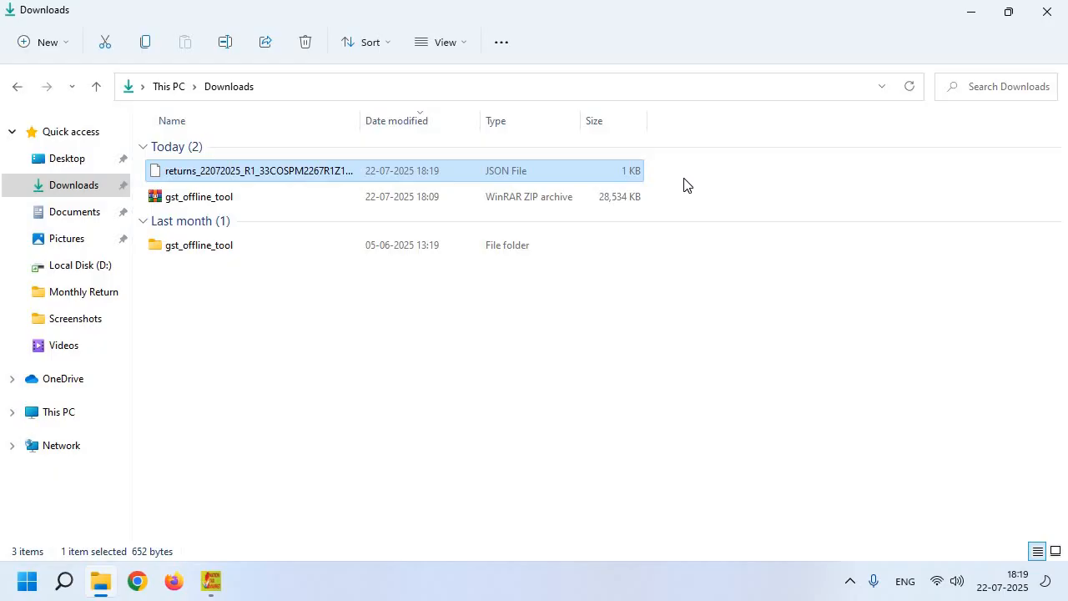
left_click_drag(685, 185, 566, 177)
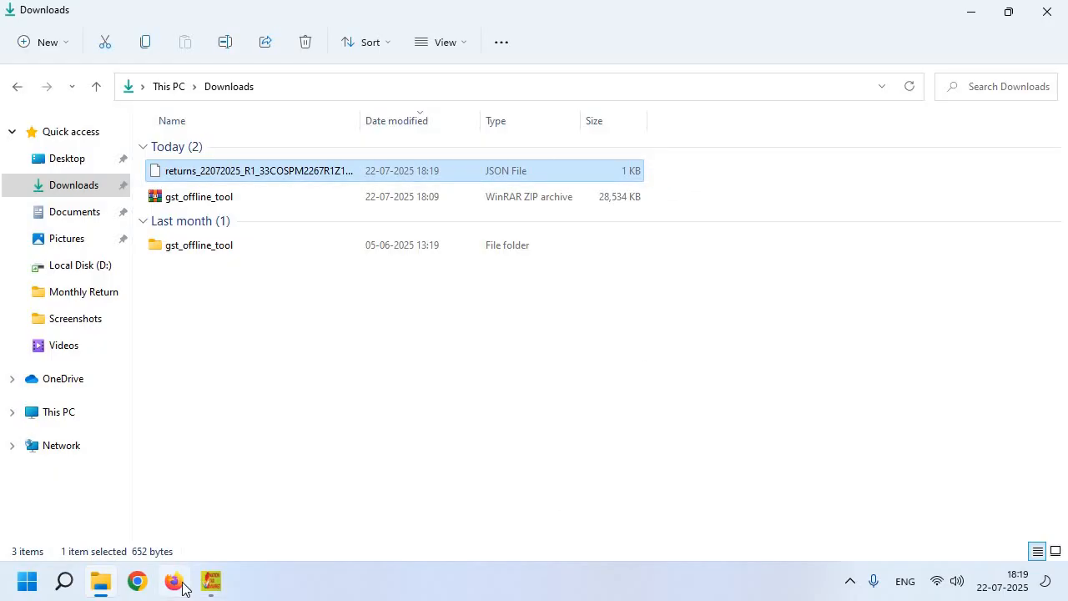